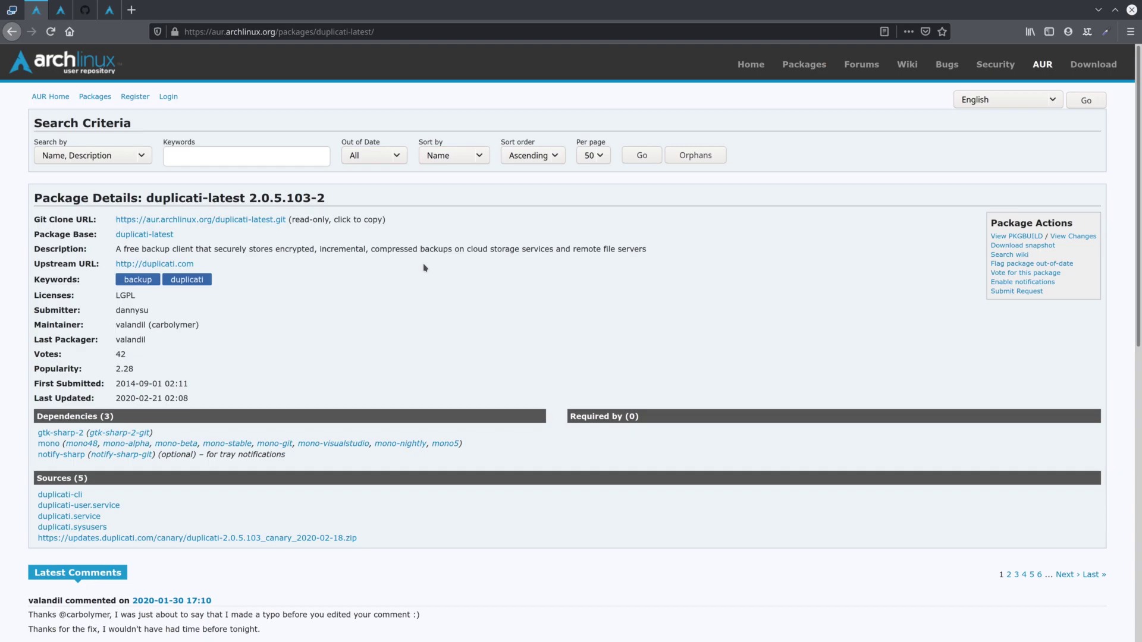
Switch from the browser to a new Konsole terminal, moving it towards the desktop's centre and enlarging its text and window
left_click(1098, 13)
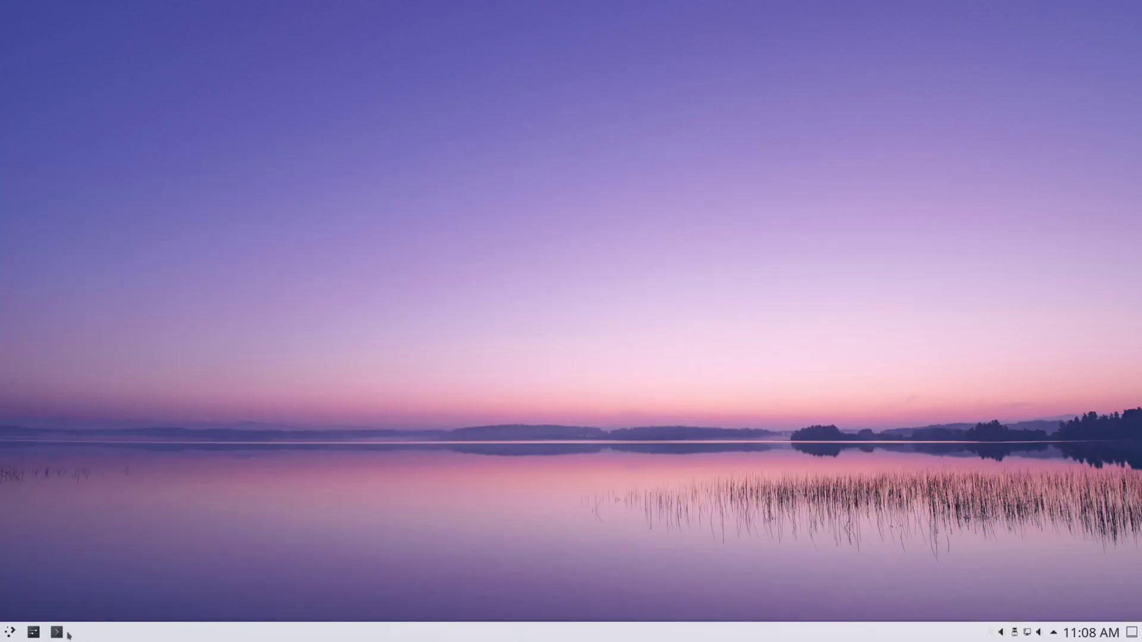
left_click(65, 634)
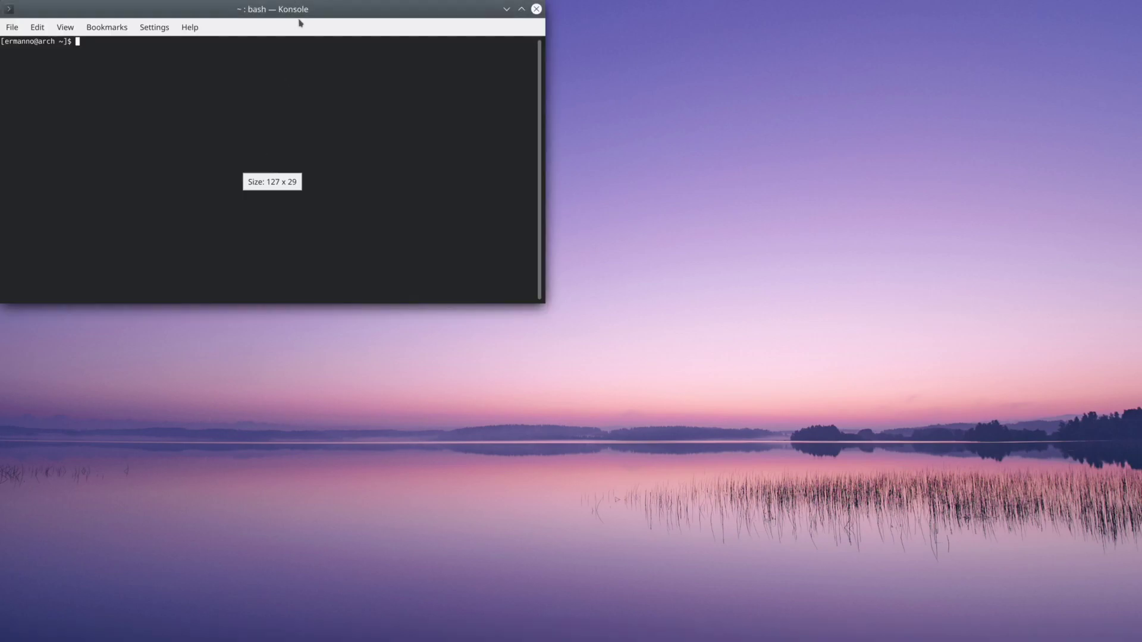
left_click_drag(310, 9, 670, 155)
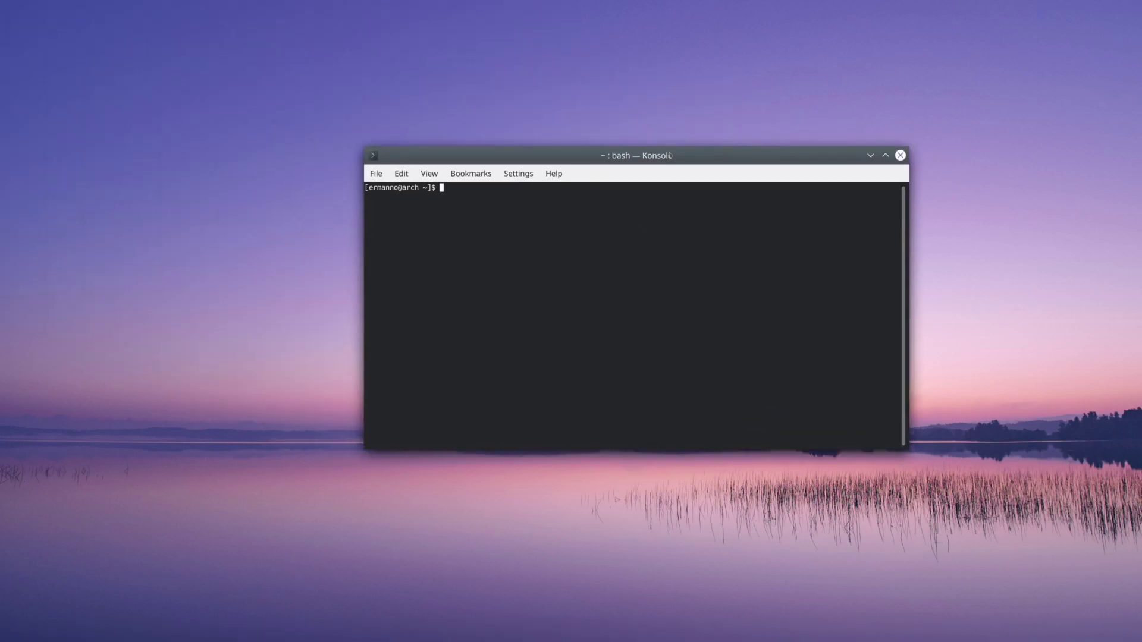
key("ctrl+plus")
key("ctrl+plus")
key("ctrl+plus")
left_click_drag(365, 450, 260, 525)
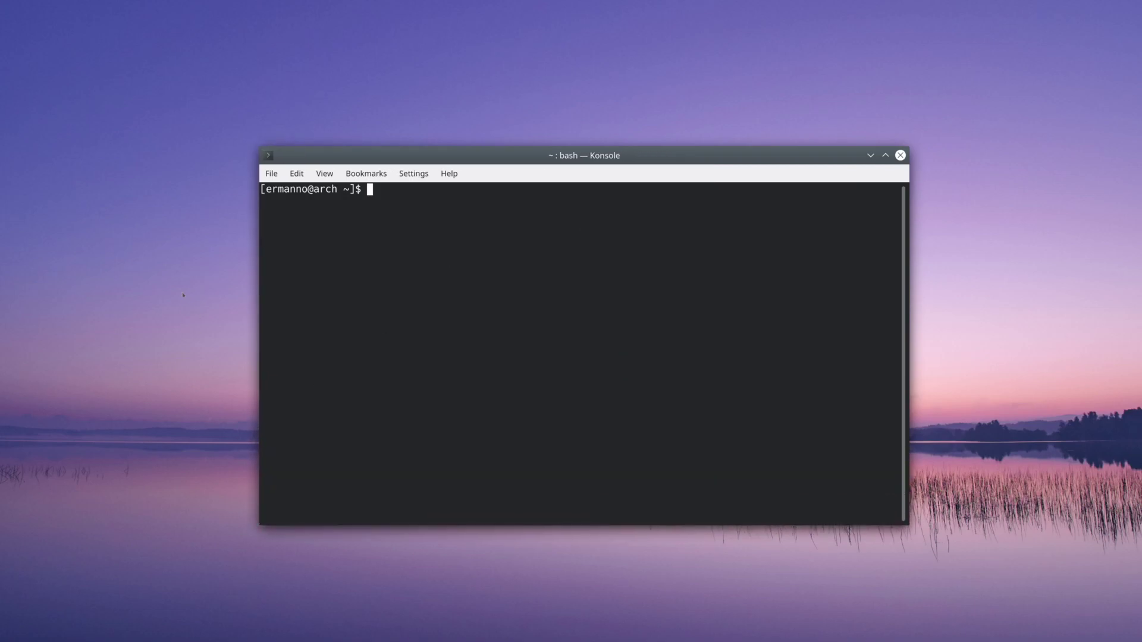
Install git with sudo pacman -S git, entering the sudo password and accepting the installation, and clear the terminal
type("sudo pacman -S git")
key("Return")
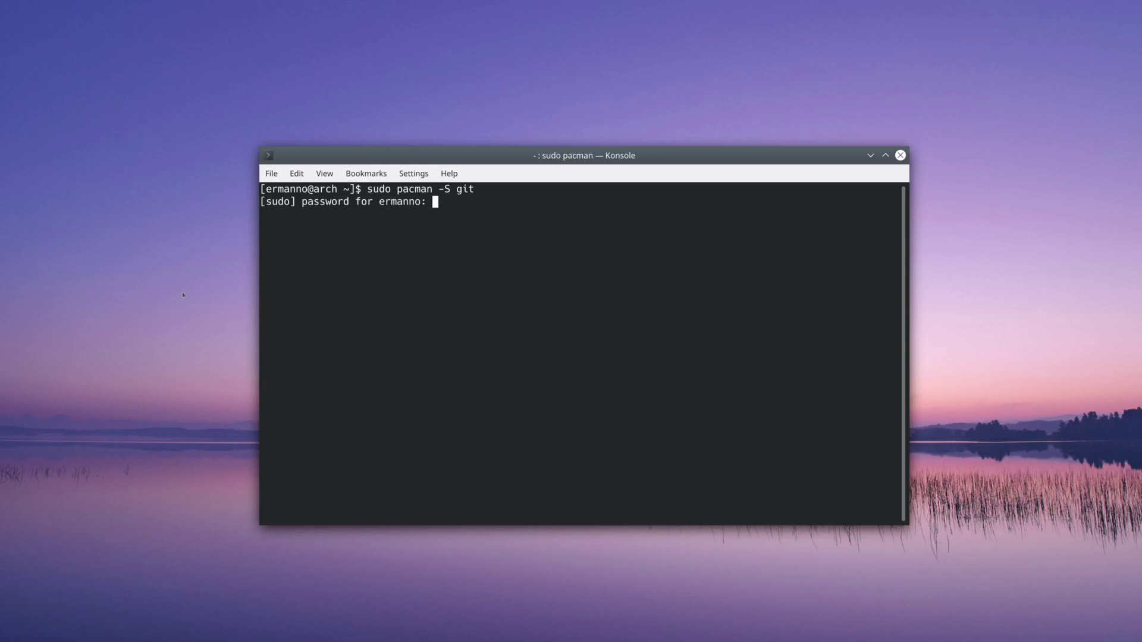
key("Return")
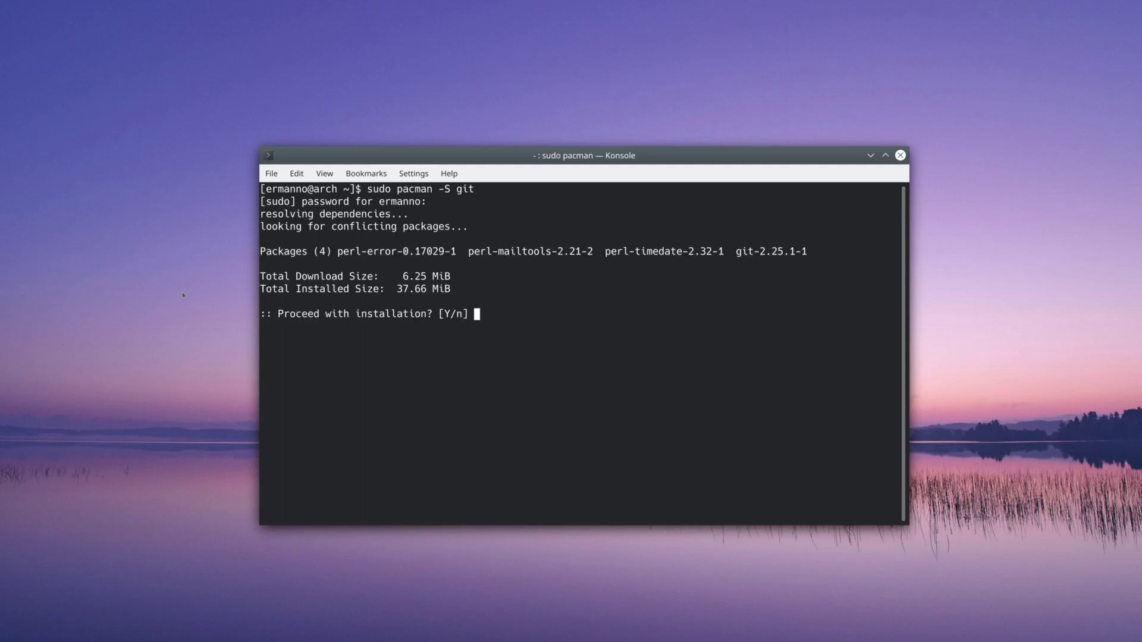
key("Return")
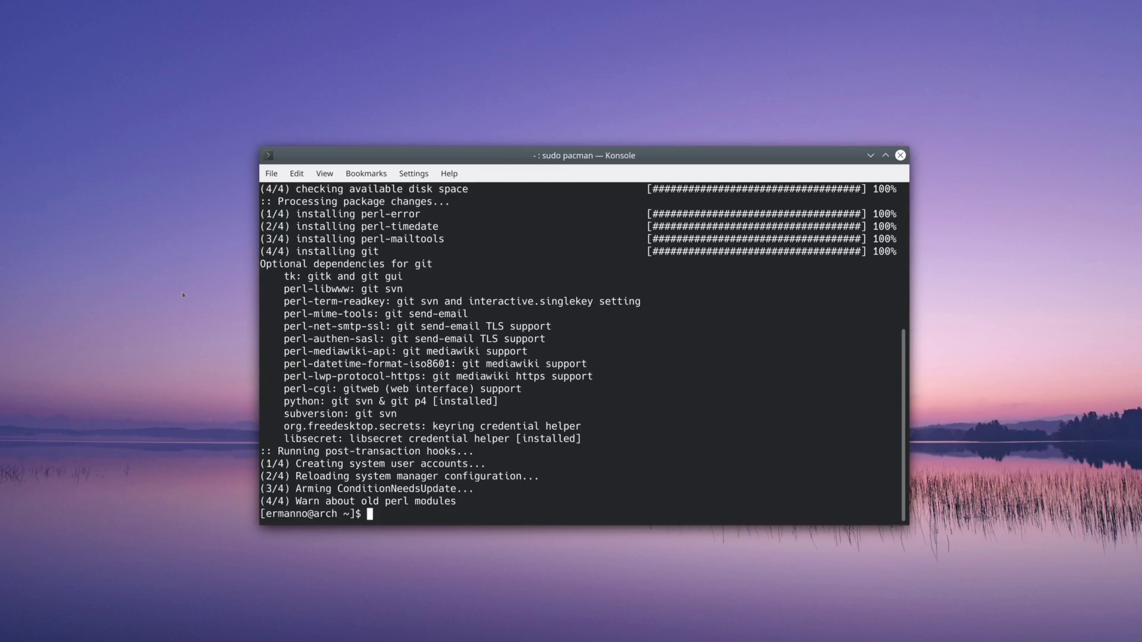
key("ctrl+l")
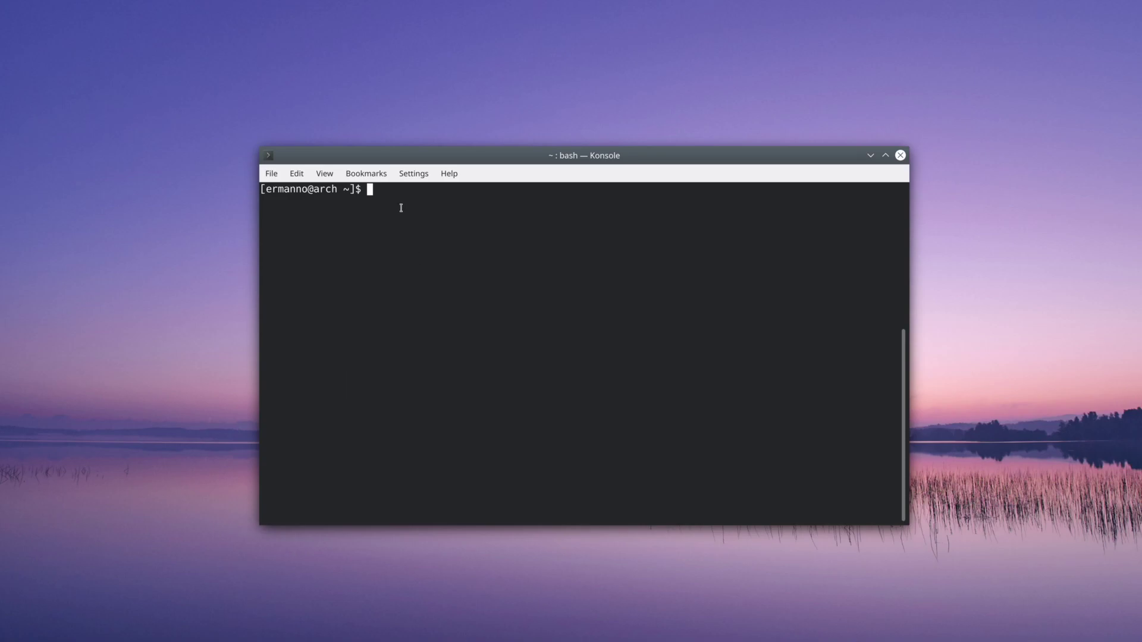
Switch to Firefox, copy the Git Clone URL of the duplicati-latest package, and return to the terminal
key("alt+Tab")
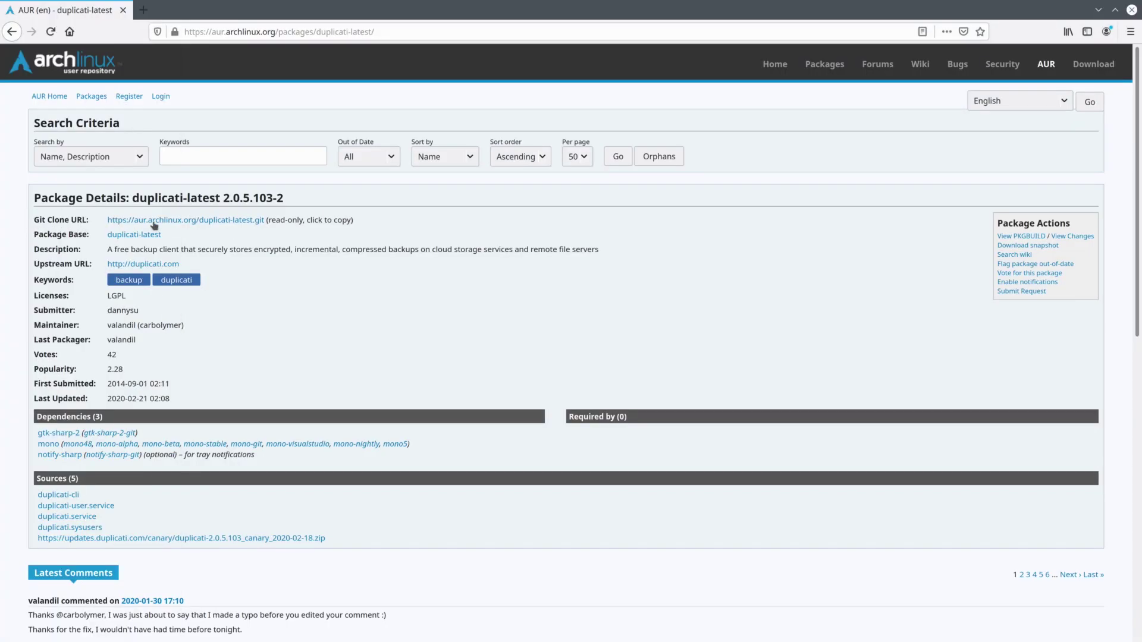
right_click(186, 222)
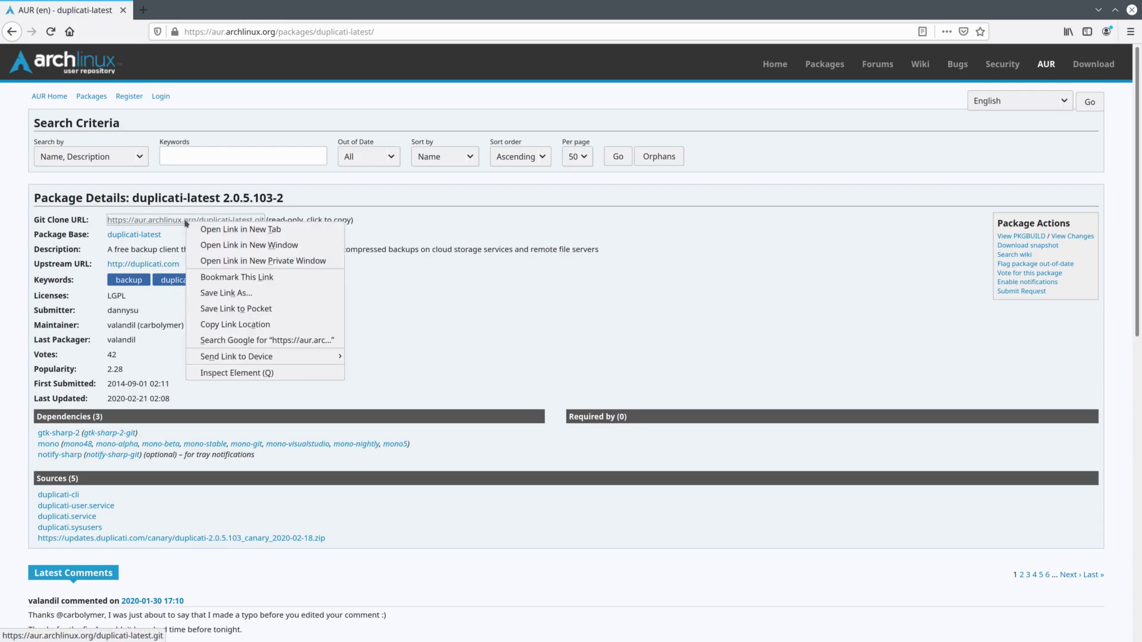
left_click(201, 326)
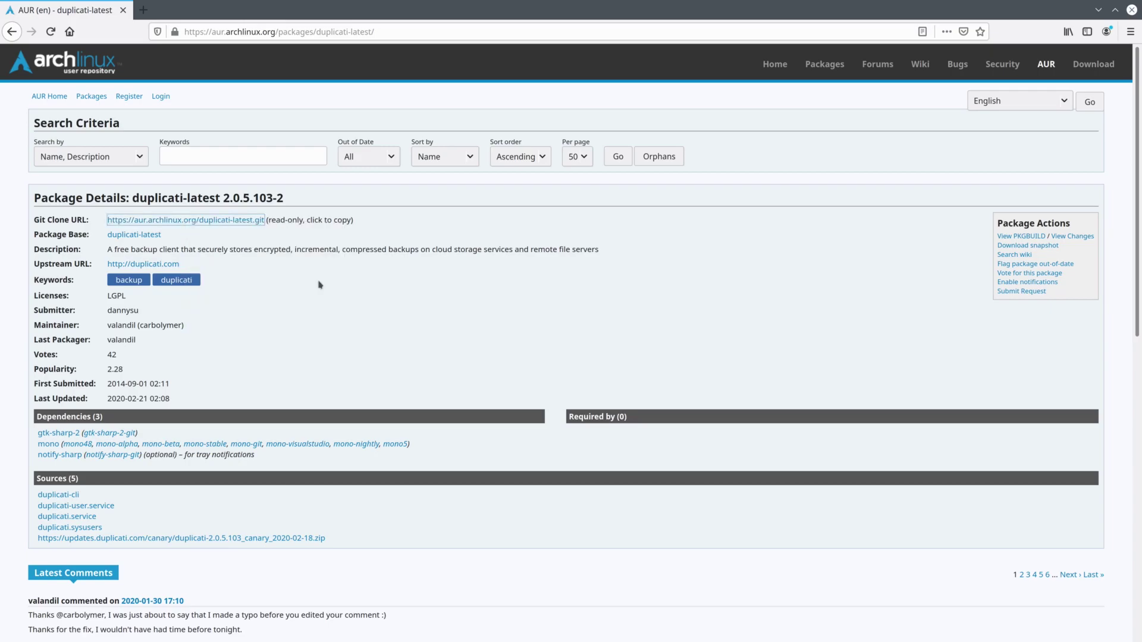
left_click(1097, 11)
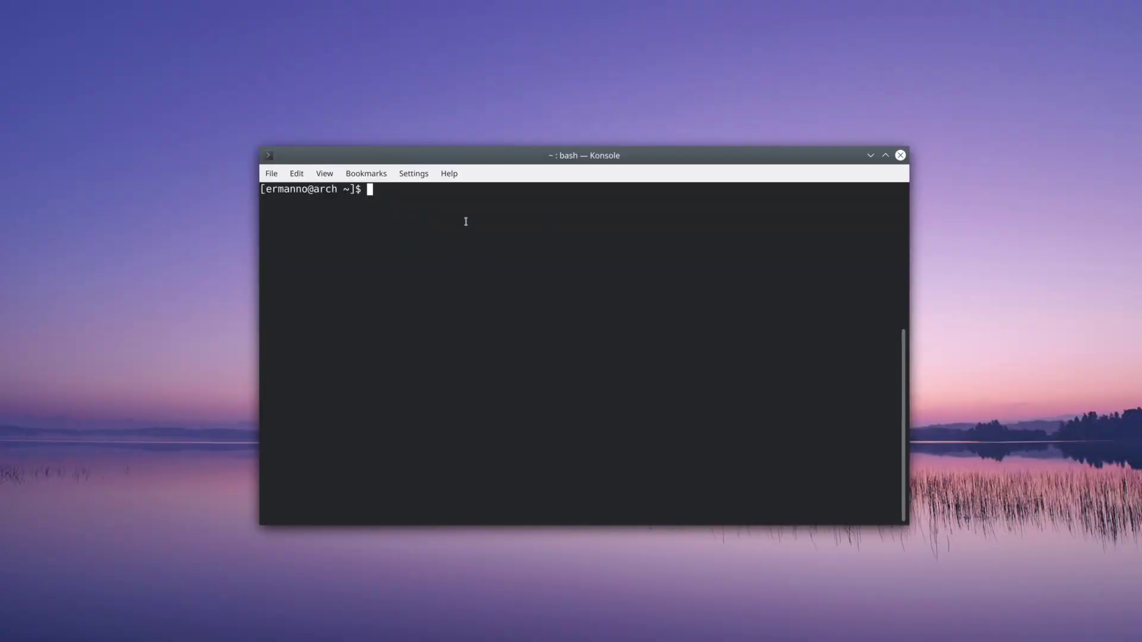
type("git clone")
key("ctrl+shift+v")
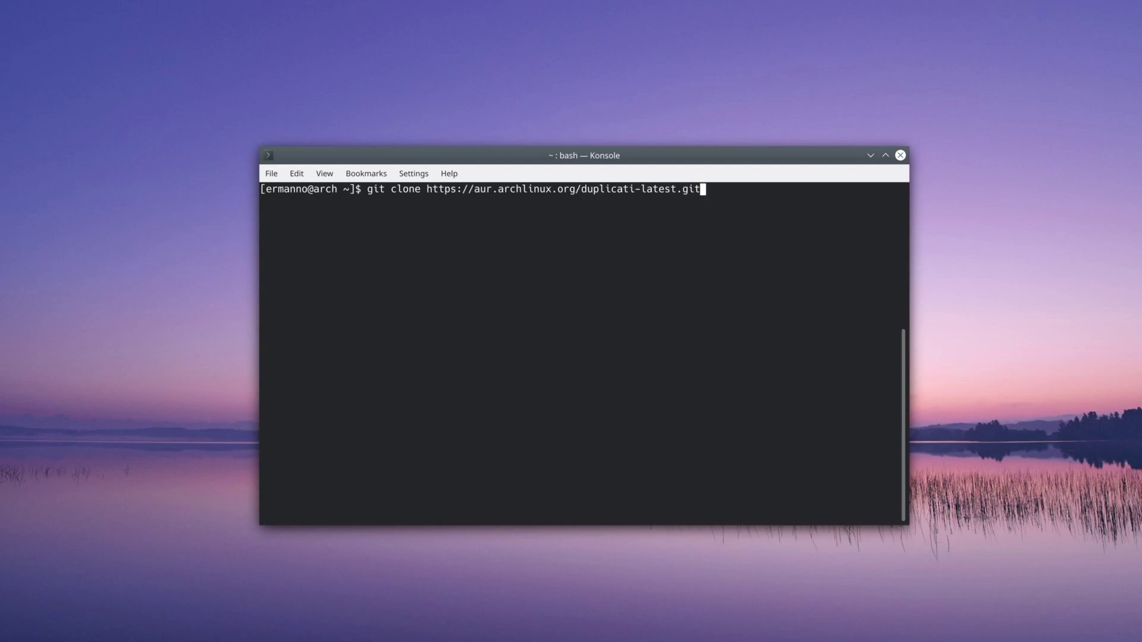
key("Return")
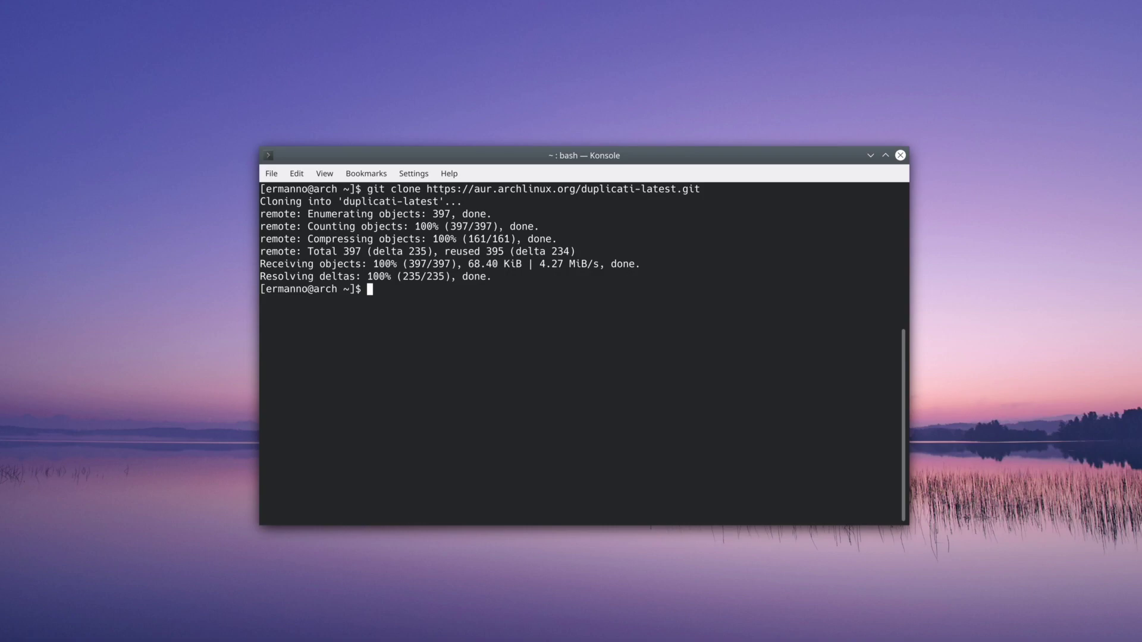
Enter the cloned duplicati-latest directory and list its files
type("ls")
key("Return")
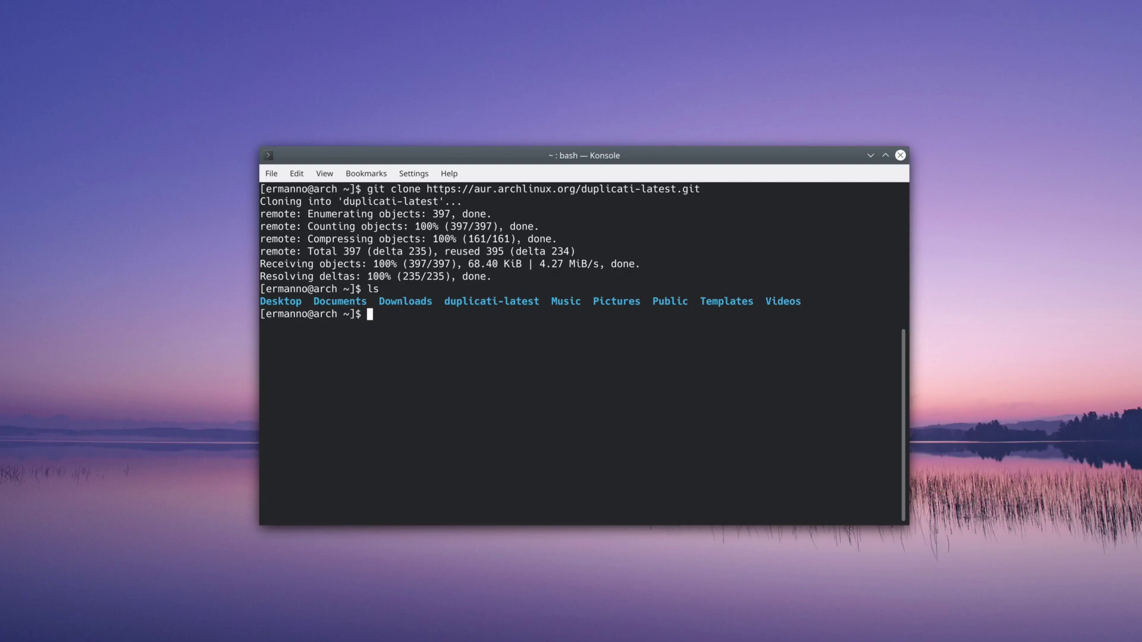
type("cd dup")
key("Tab")
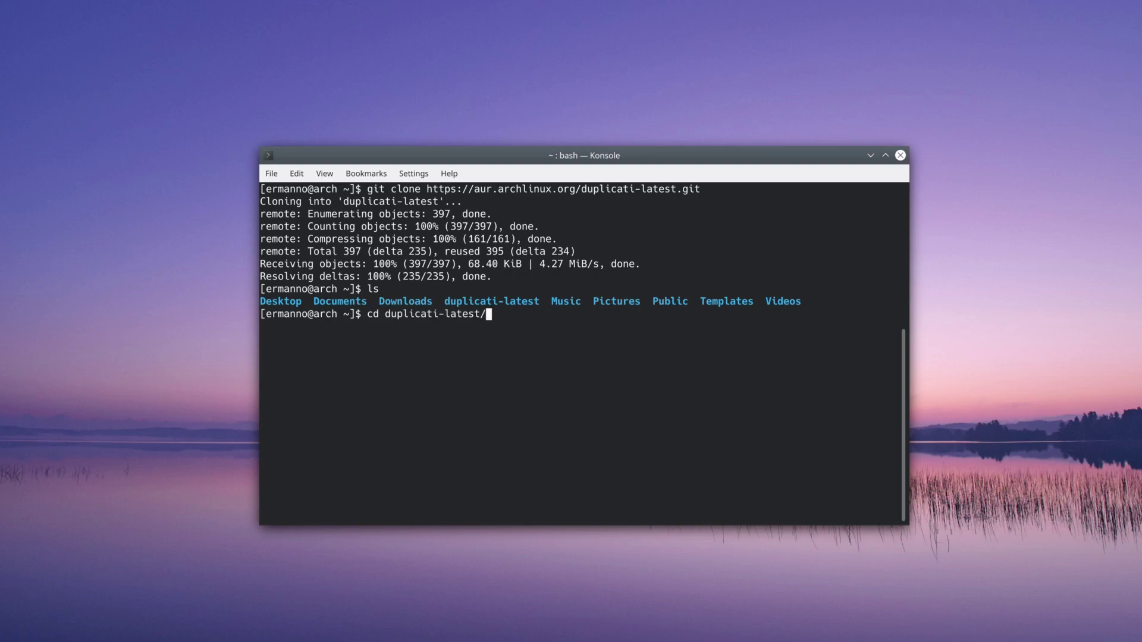
key("Return")
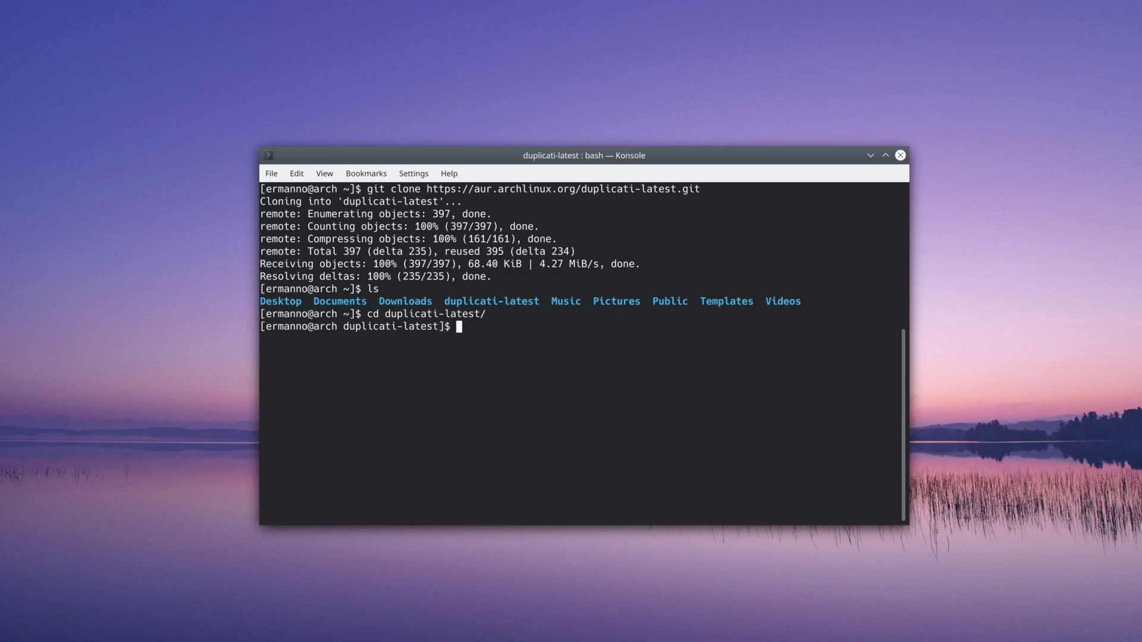
type("ls")
key("Return")
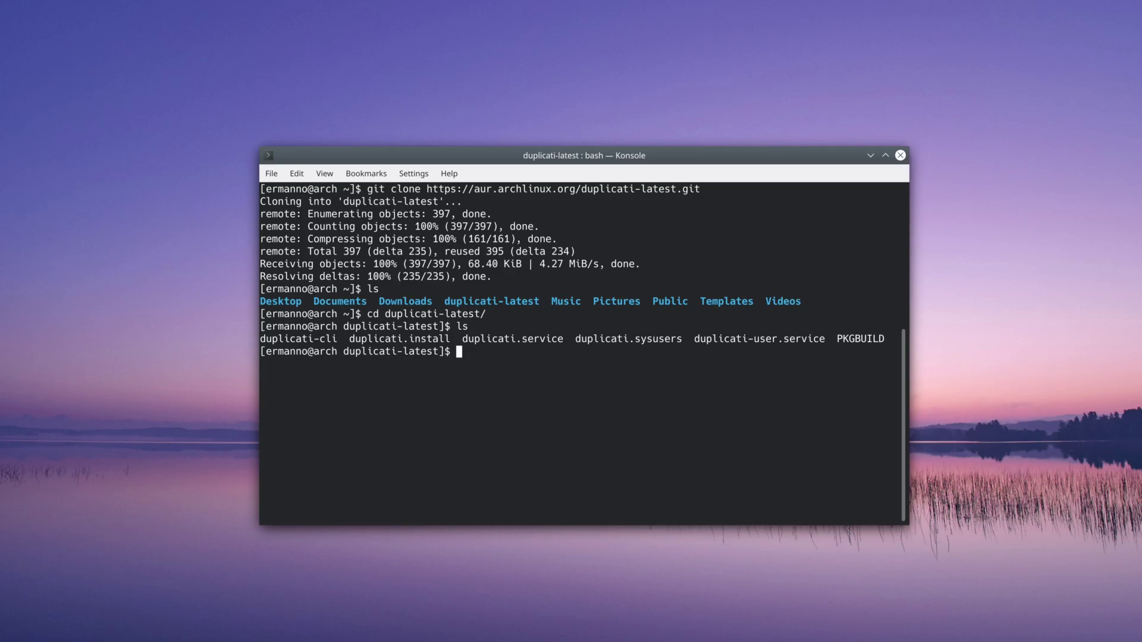
Build and install the package with makepkg -si PKGBUILD, accepting the dependency and package installations, and clear the terminal
type("makepkg -si P")
key("Tab")
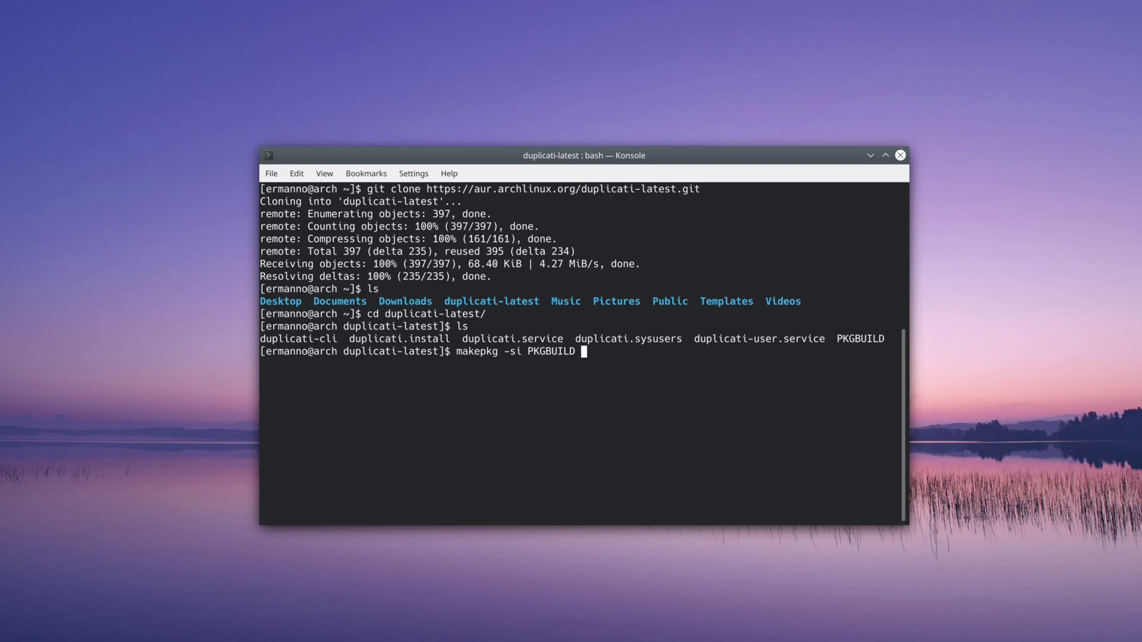
key("Return")
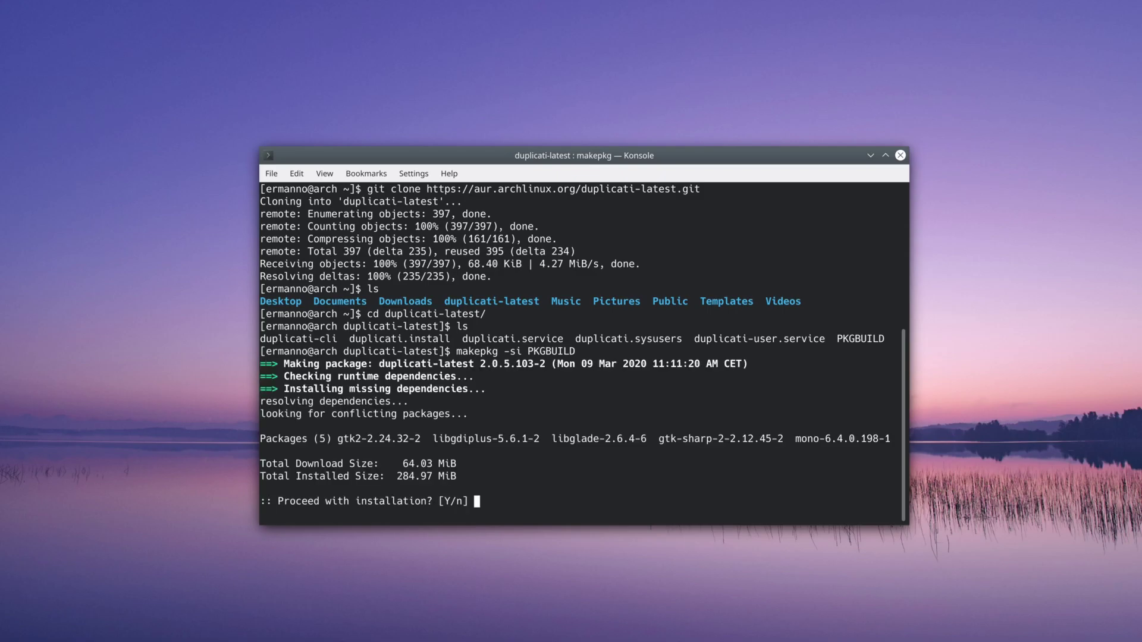
key("Return")
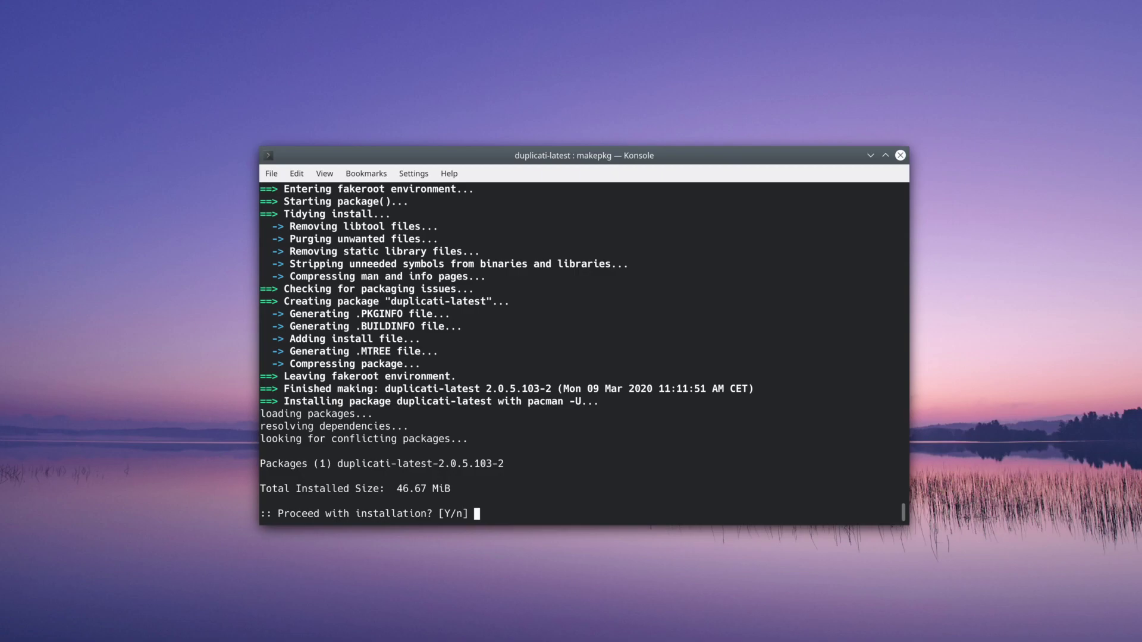
key("Return")
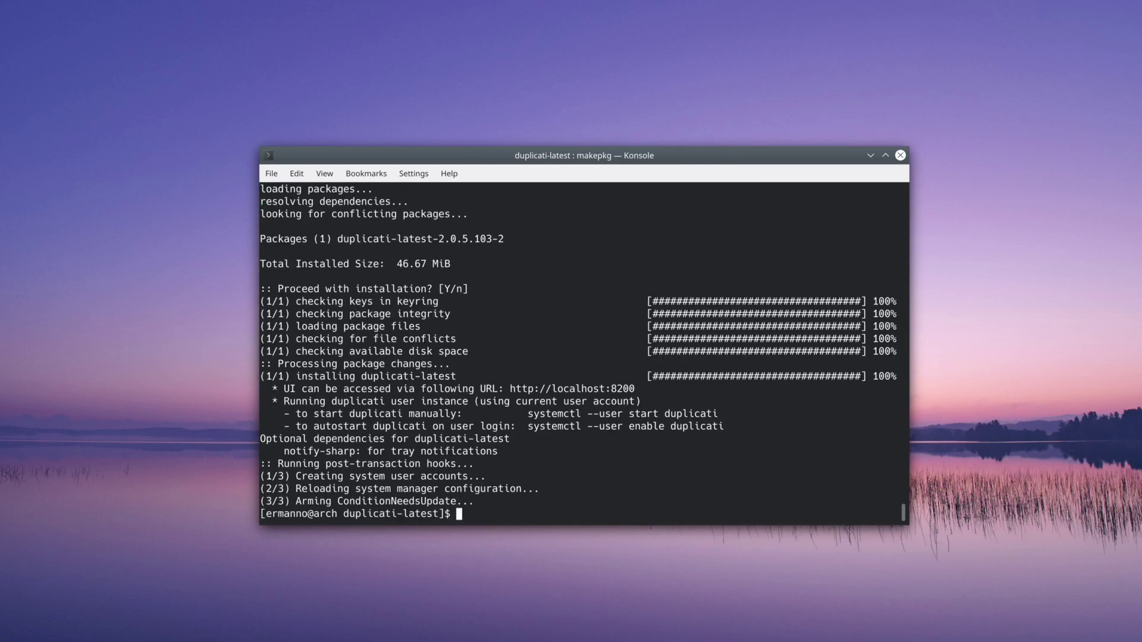
key("ctrl+l")
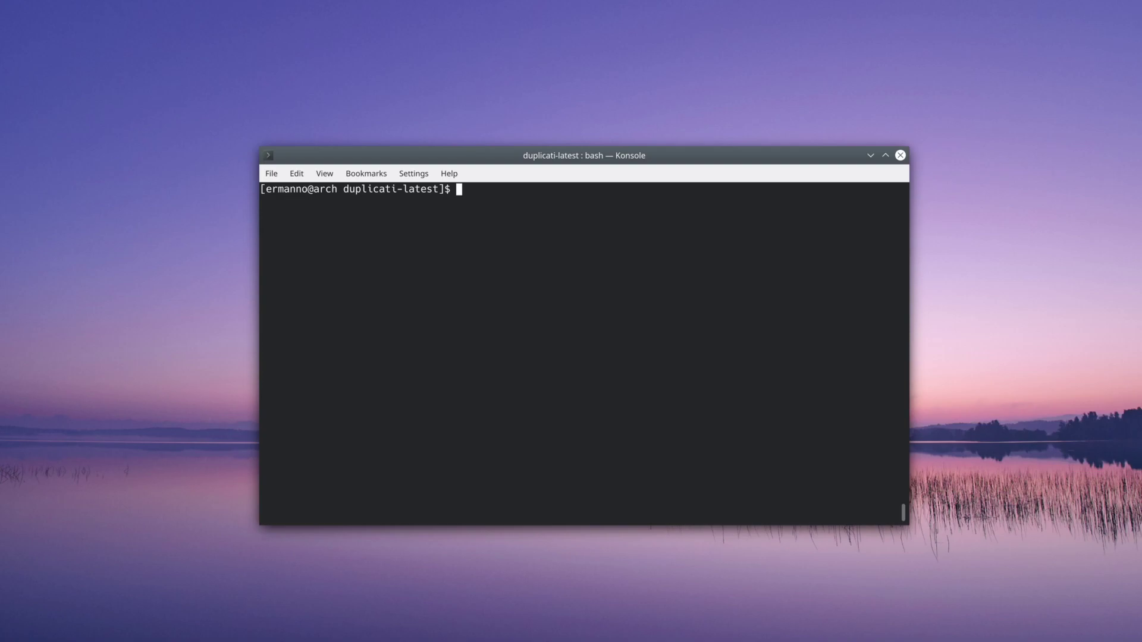
Start duplicati.service as a system service using sudo systemctl
type("sudo systemctl start ")
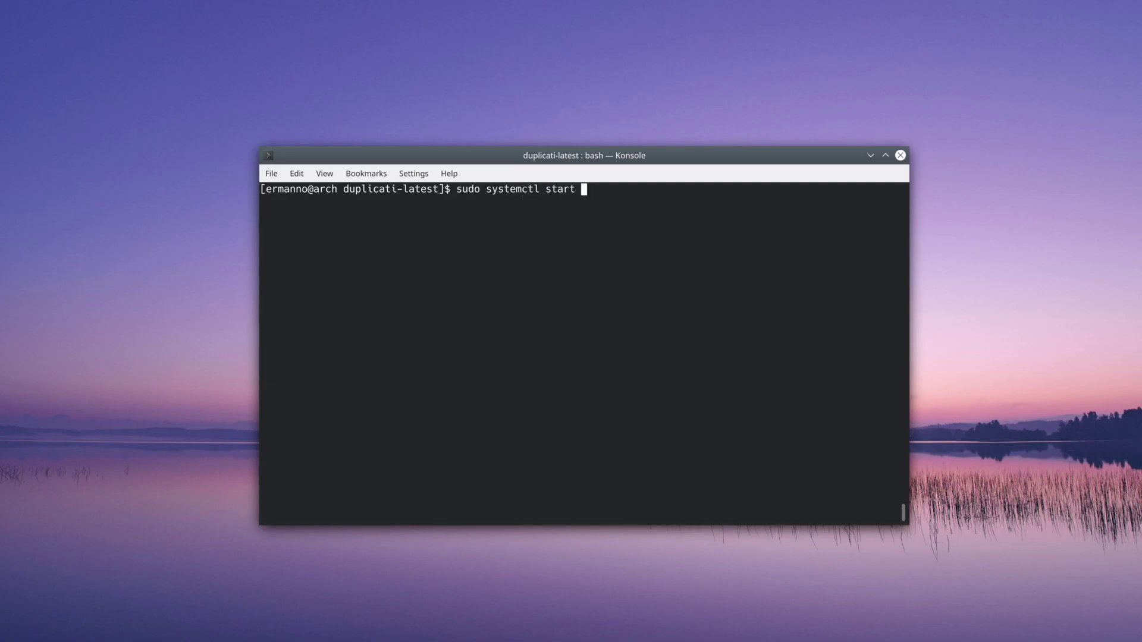
type("duplicati.service")
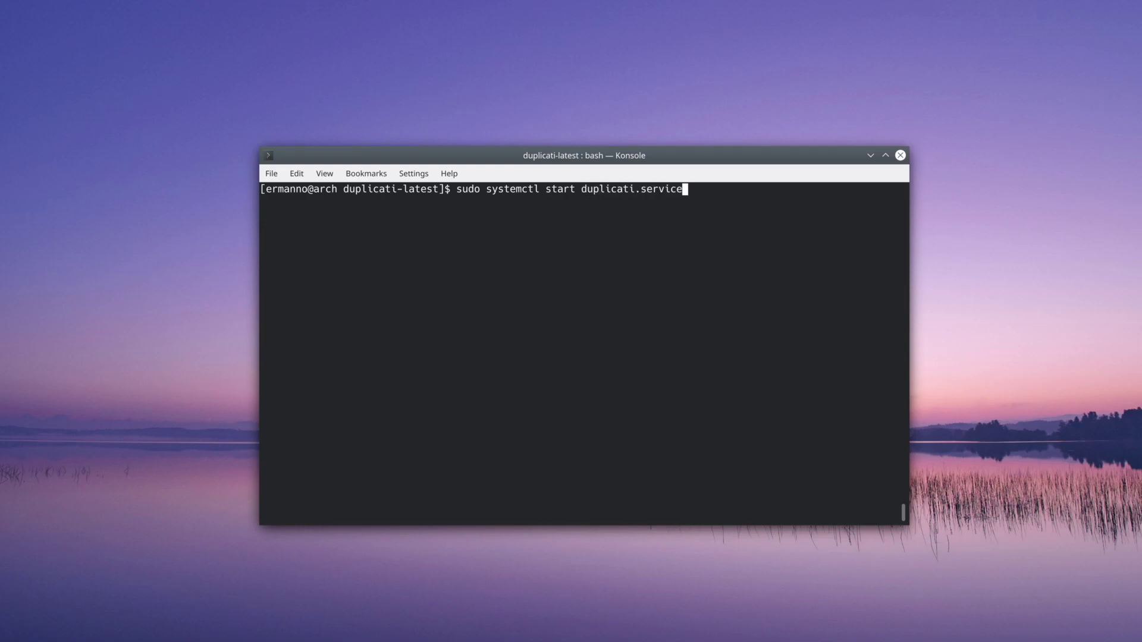
key("Return")
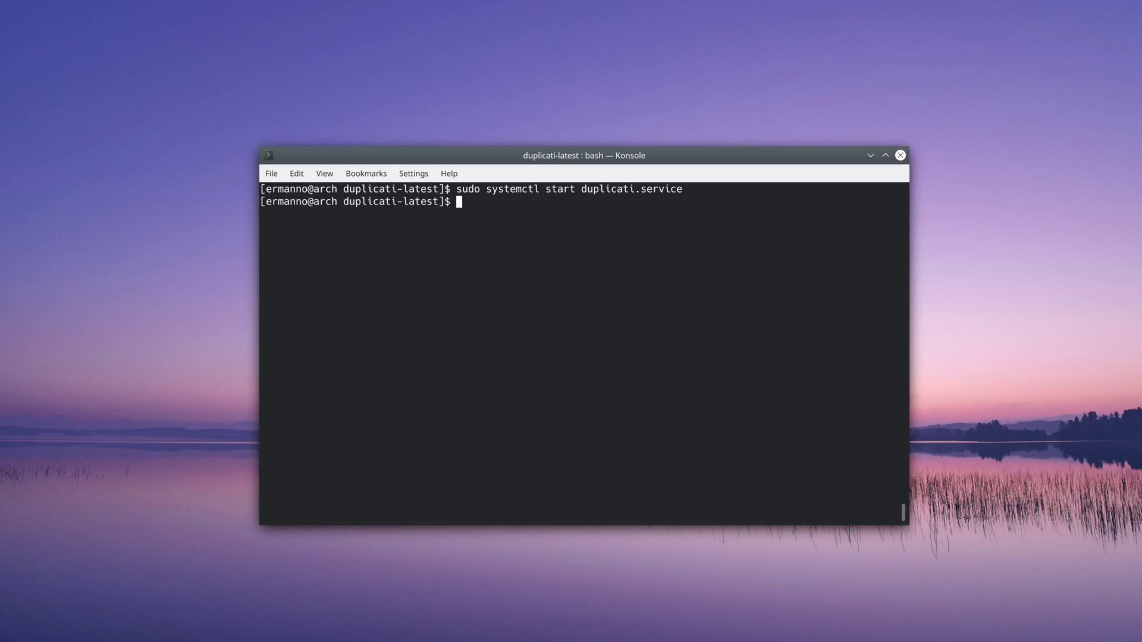
Enable duplicati.service at boot by changing the previous systemctl command from start to enable and running it
key("Up")
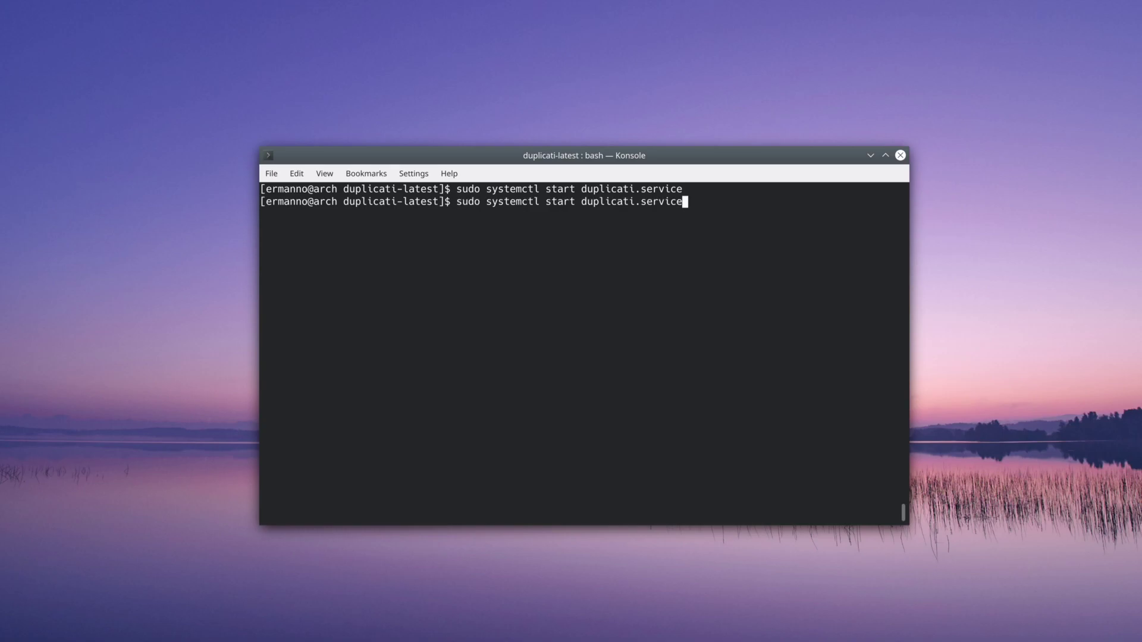
key("Left")
key("Left")
key("Left")
key("Left")
key("Left")
key("Left")
key("Left")
key("Left")
key("Left")
key("Left")
key("Left")
key("Left")
key("Left")
key("Left")
key("Left")
key("Left")
key("Left")
key("Left")
key("BackSpace")
key("BackSpace")
key("BackSpace")
key("BackSpace")
key("BackSpace")
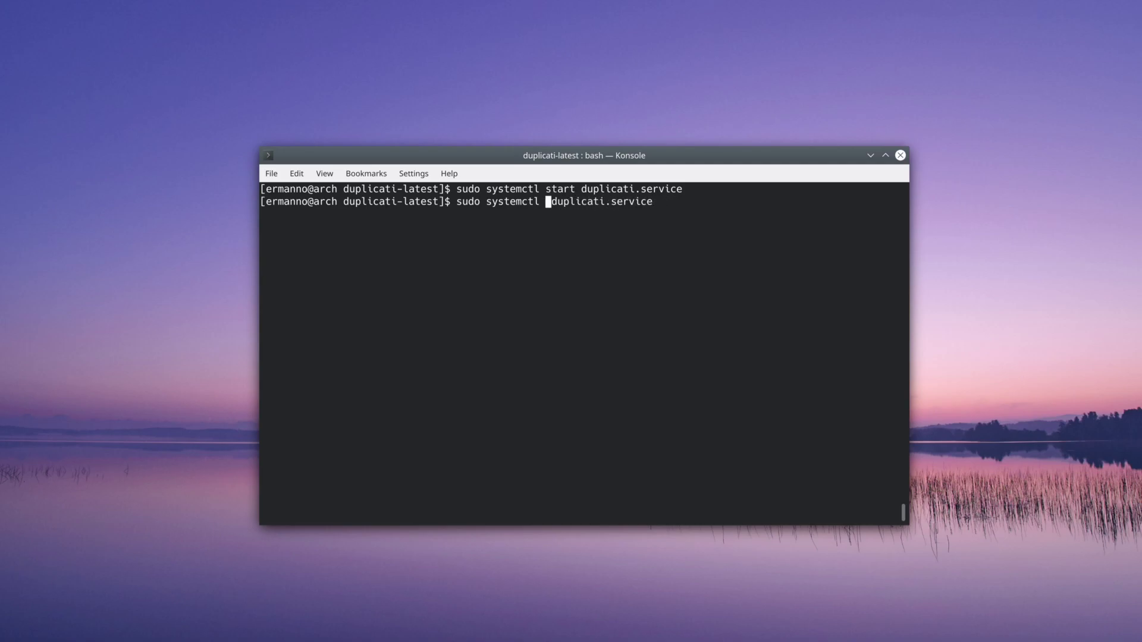
type("enable")
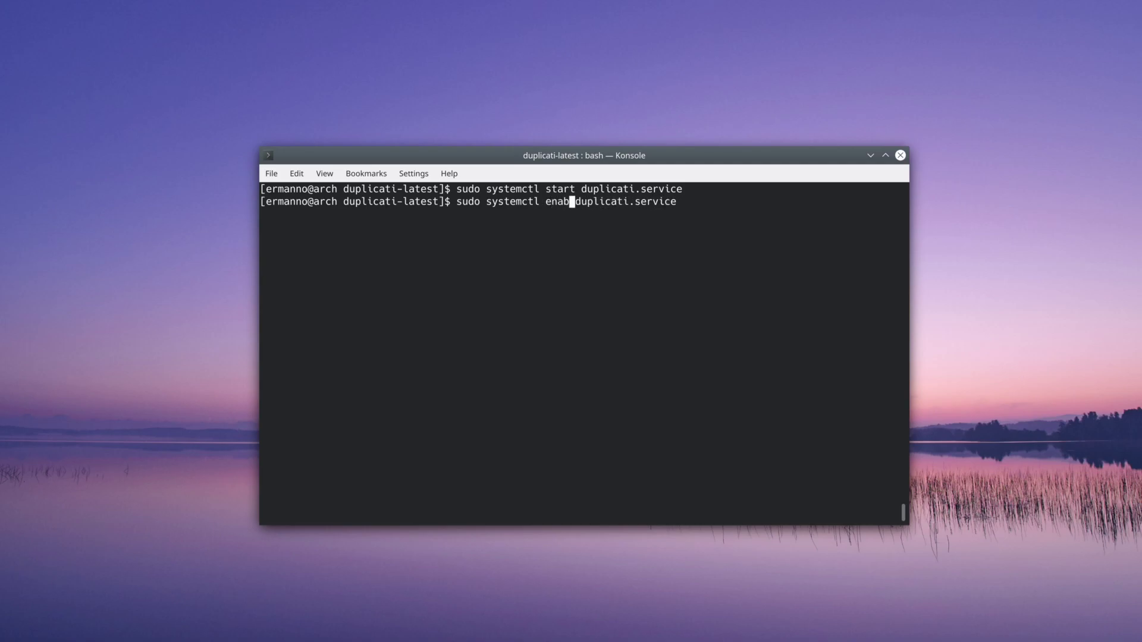
key("Return")
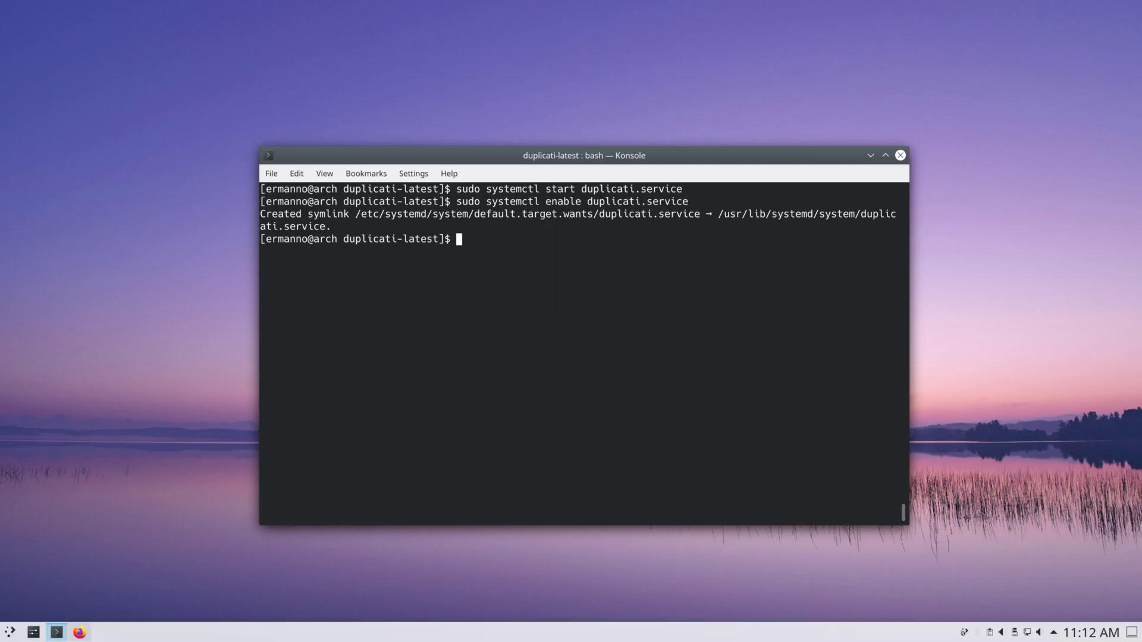
Open localhost:8200 in a new Firefox tab and decline the first-run password because the machine has only a single account
left_click(80, 631)
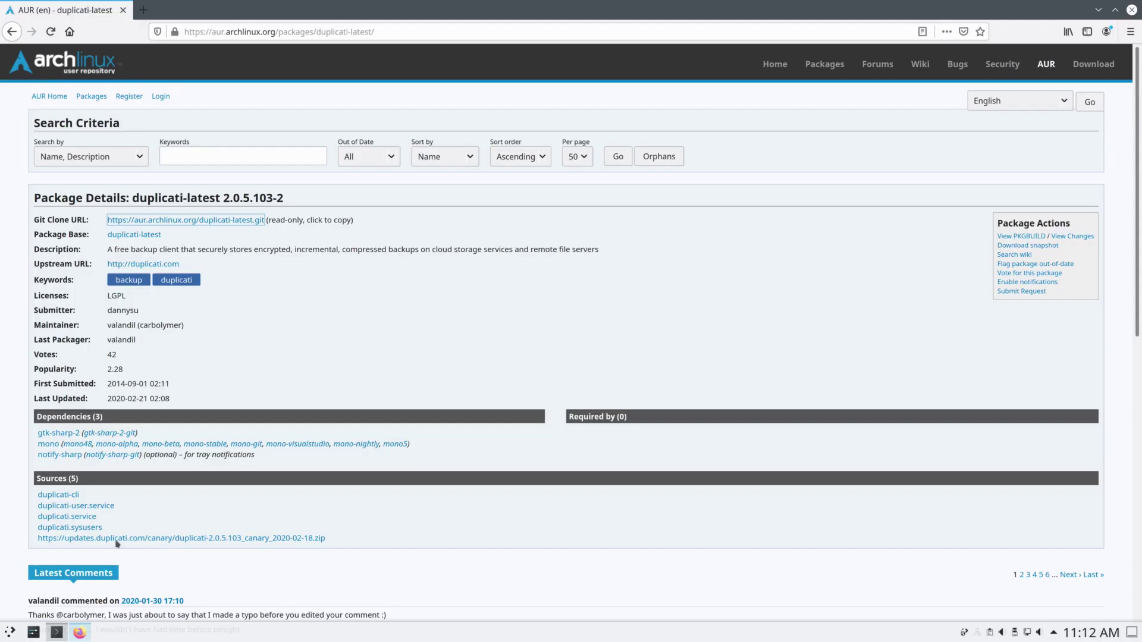
left_click(142, 11)
type("lo")
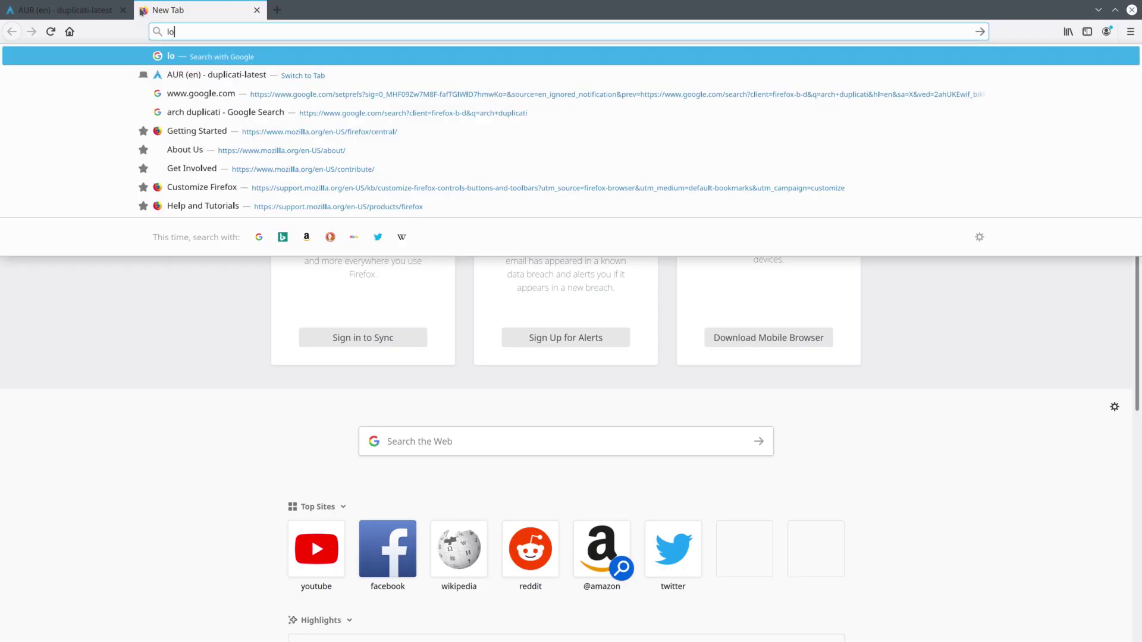
type("cal")
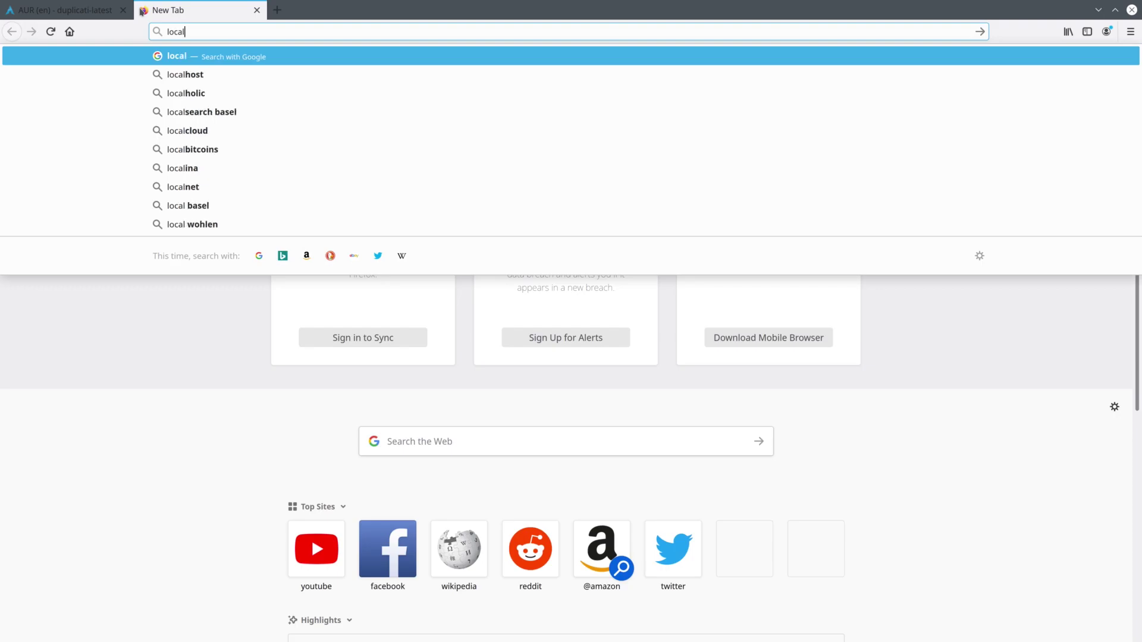
type("host:")
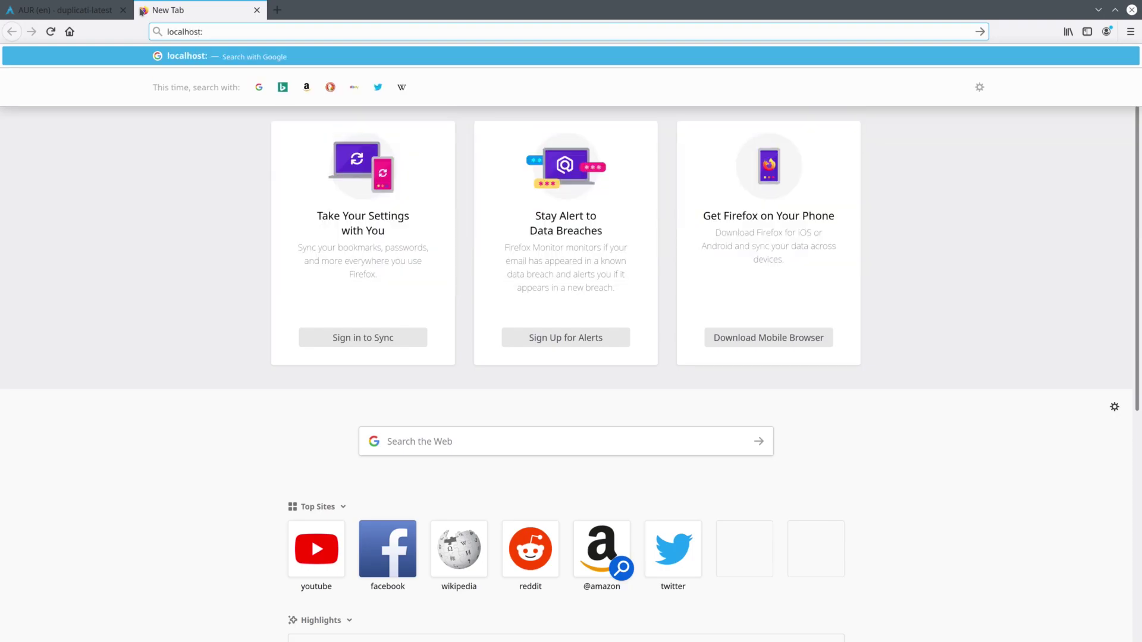
type("8200")
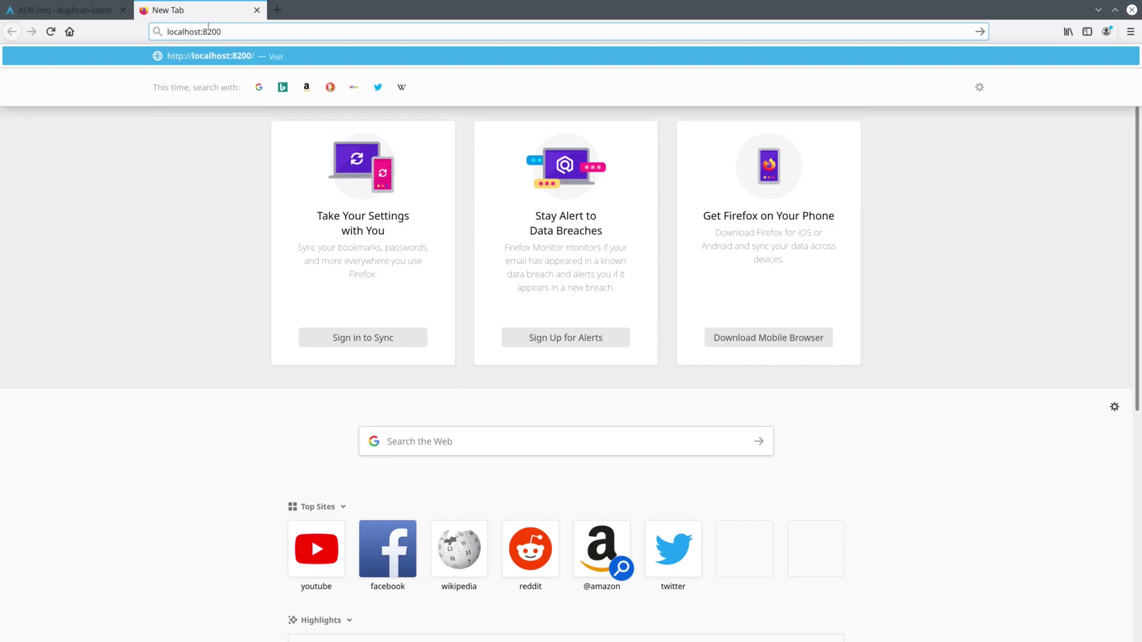
key("Return")
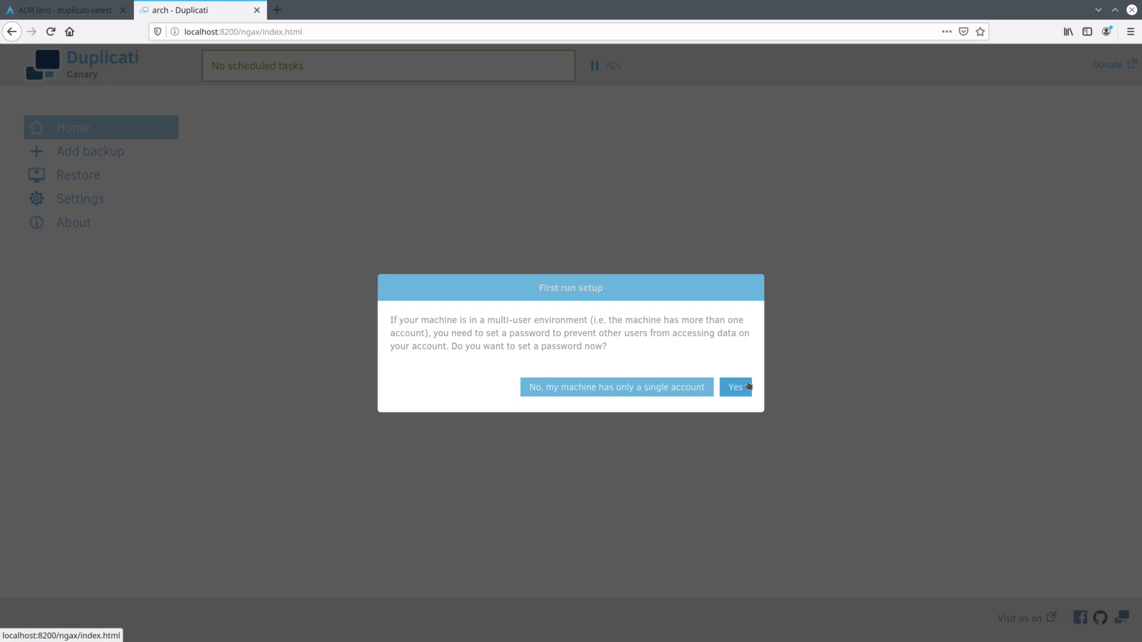
left_click(595, 387)
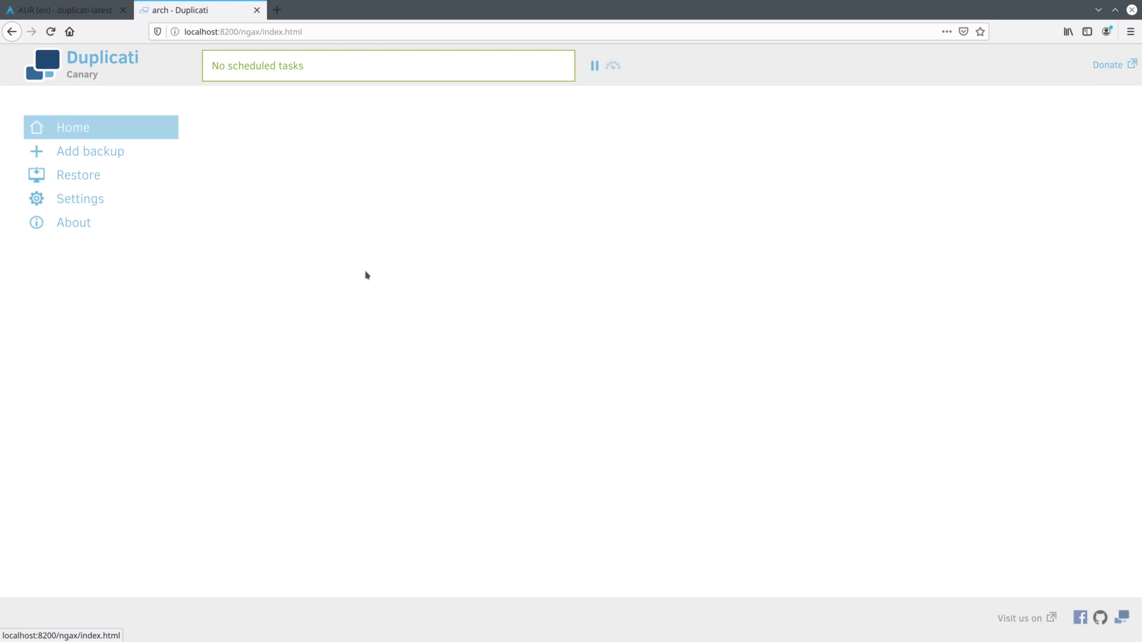
Review the Duplicati settings, from user interface access to the default options
left_click(123, 128)
left_click(75, 201)
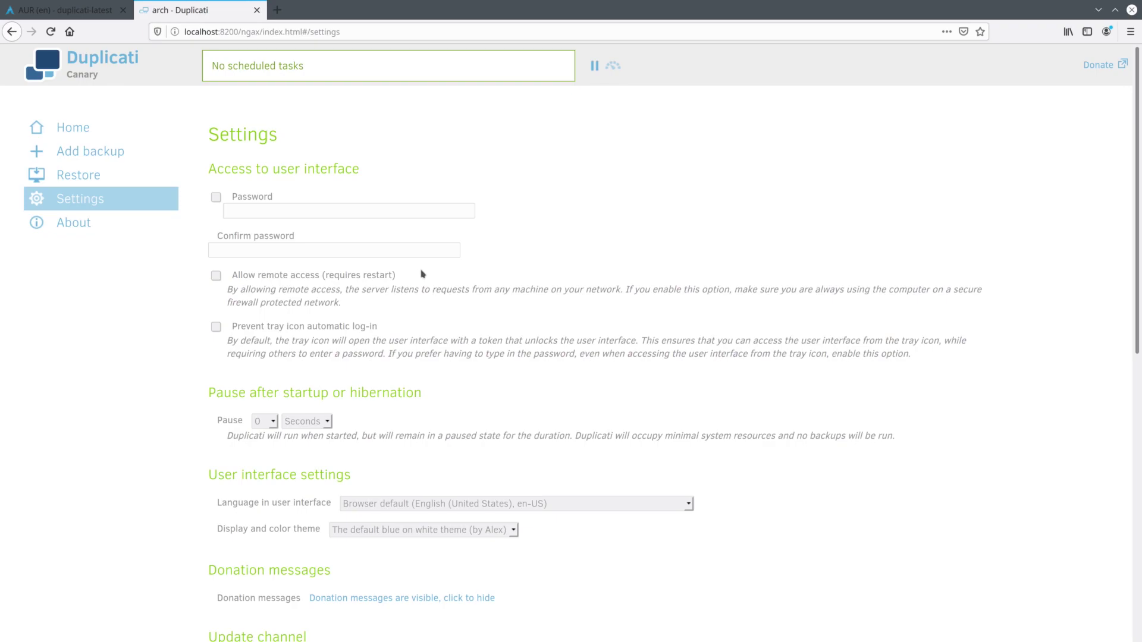
scroll(422, 273, "down", 4)
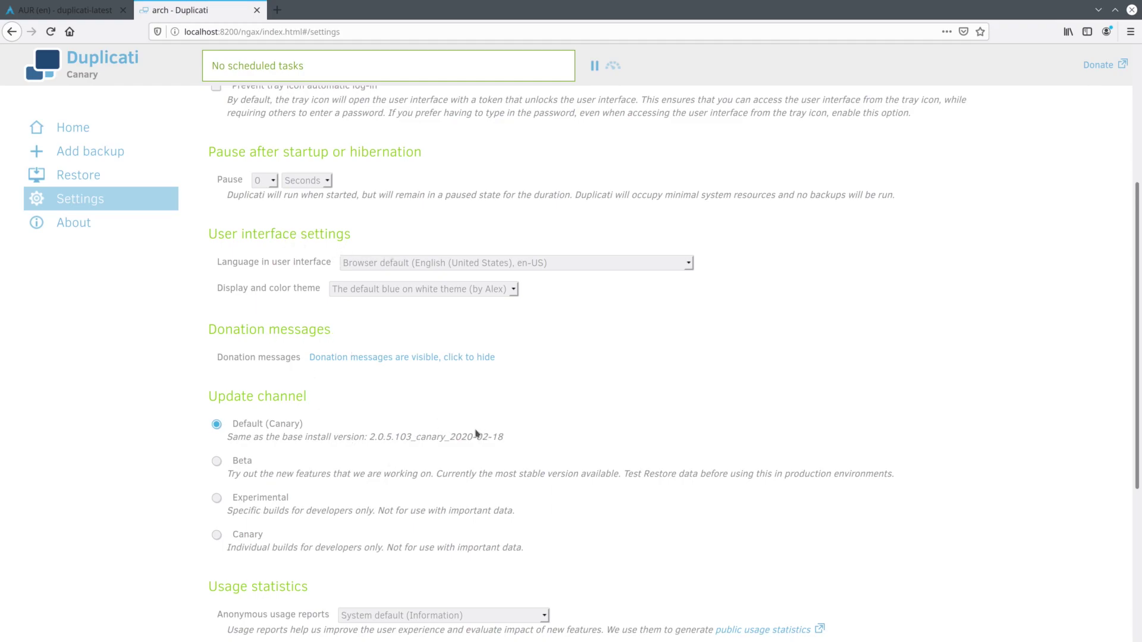
scroll(478, 434, "down", 5)
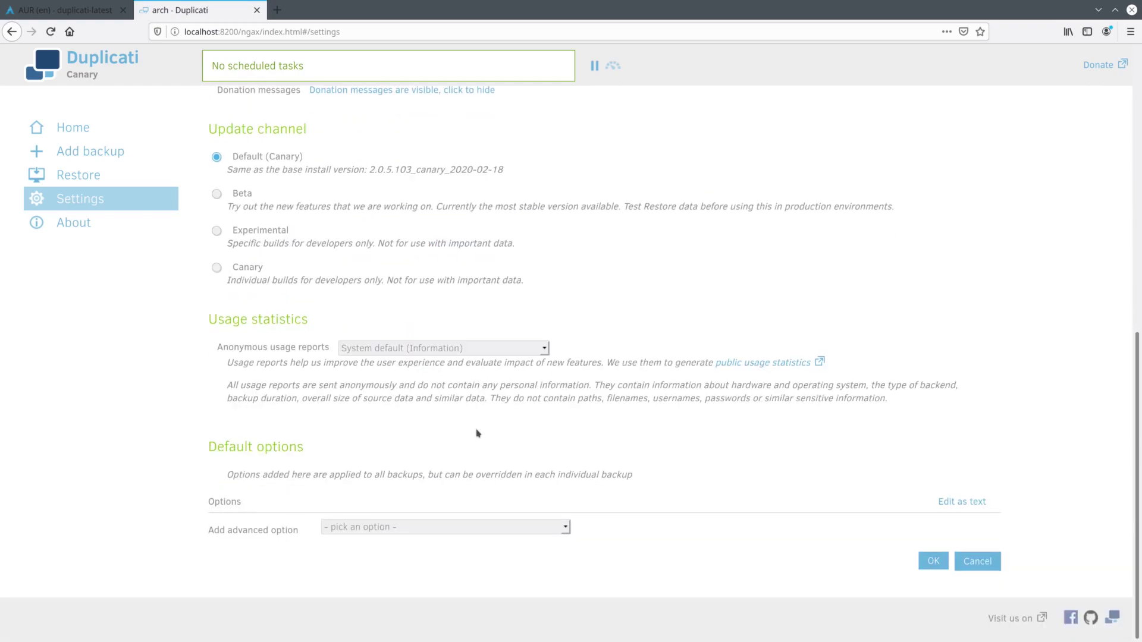
scroll(332, 353, "up", 8)
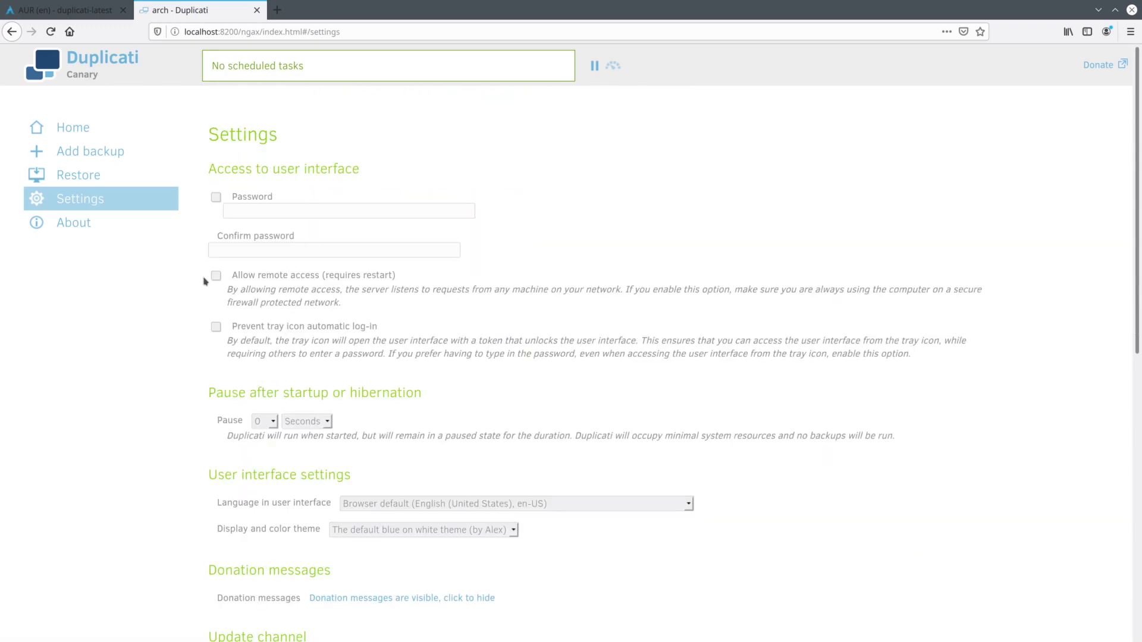
Configure a new backup named Backup Docs with no encryption and continue to its destination settings
left_click(68, 153)
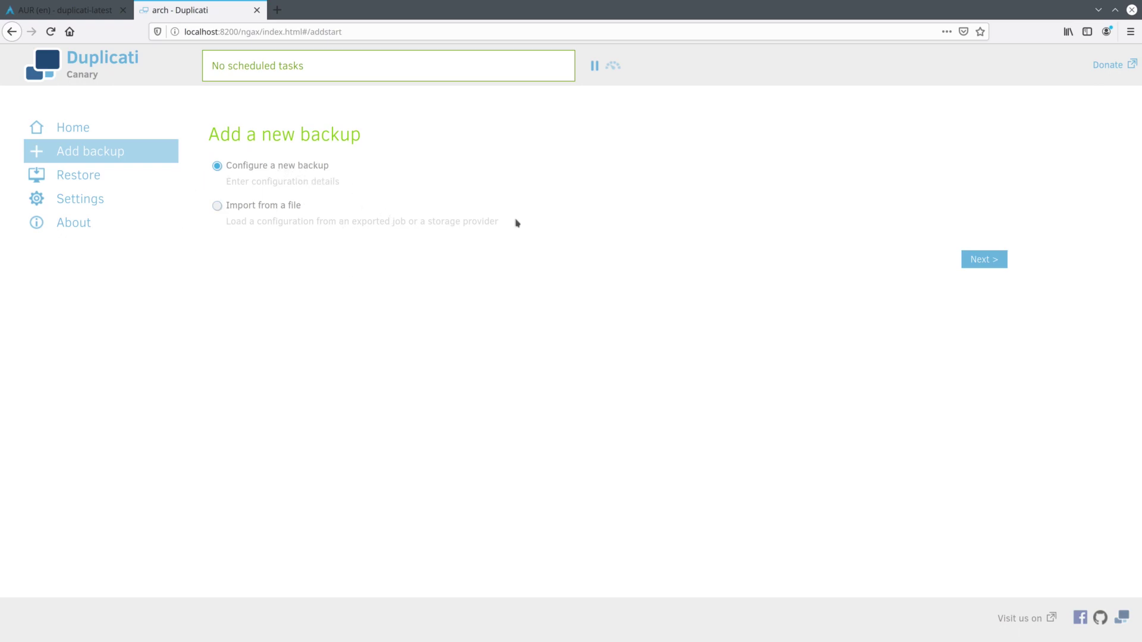
left_click(962, 260)
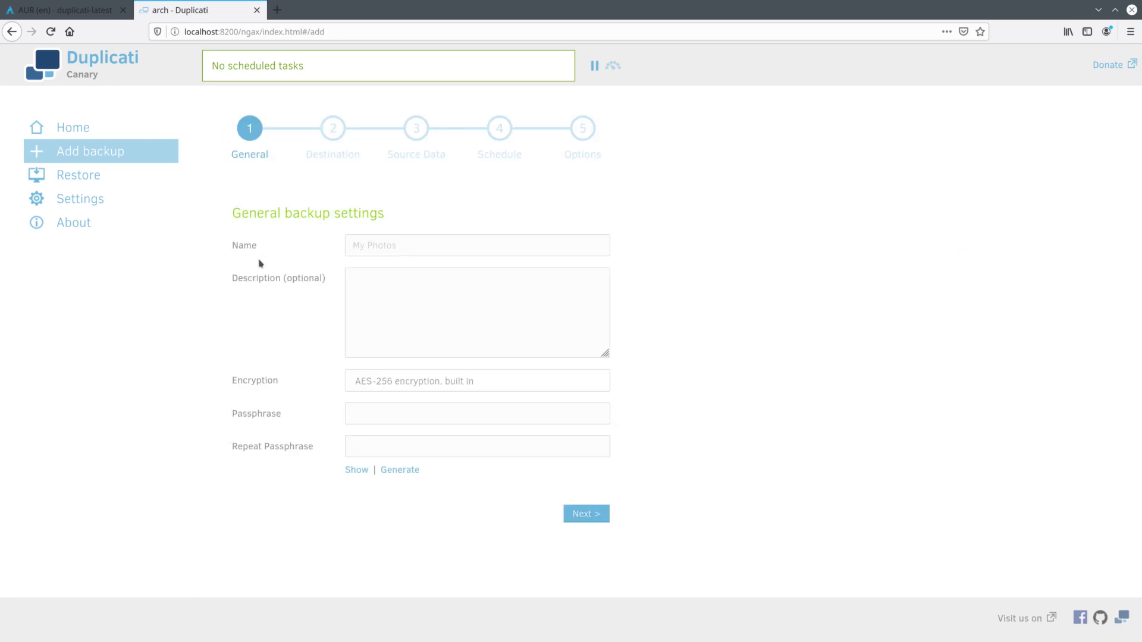
left_click(435, 245)
type("Backup Docs")
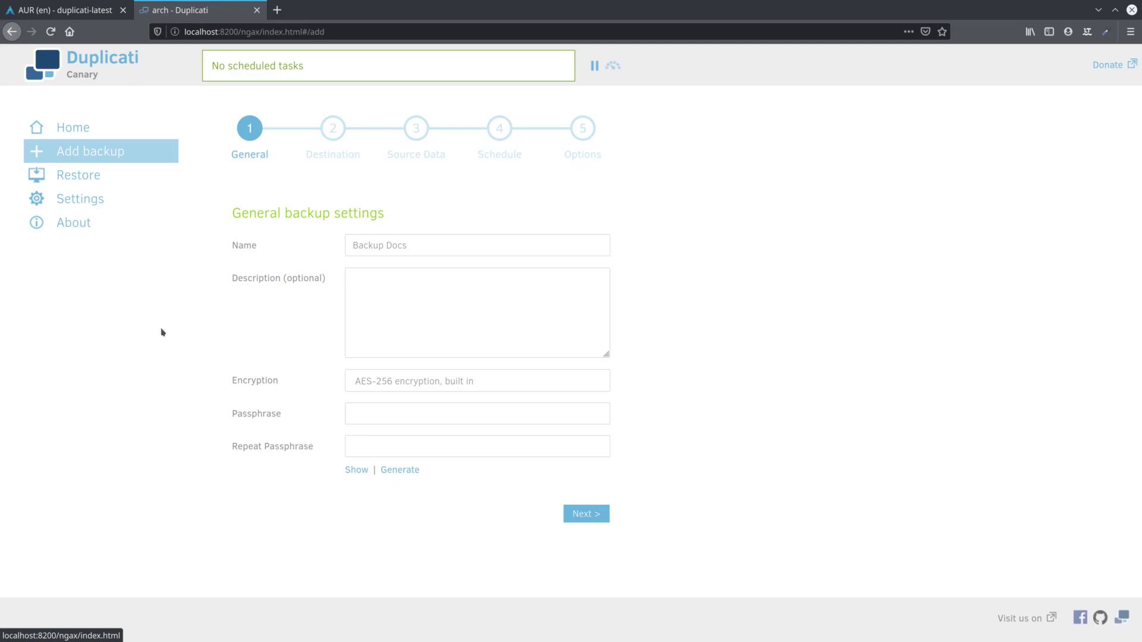
left_click(432, 381)
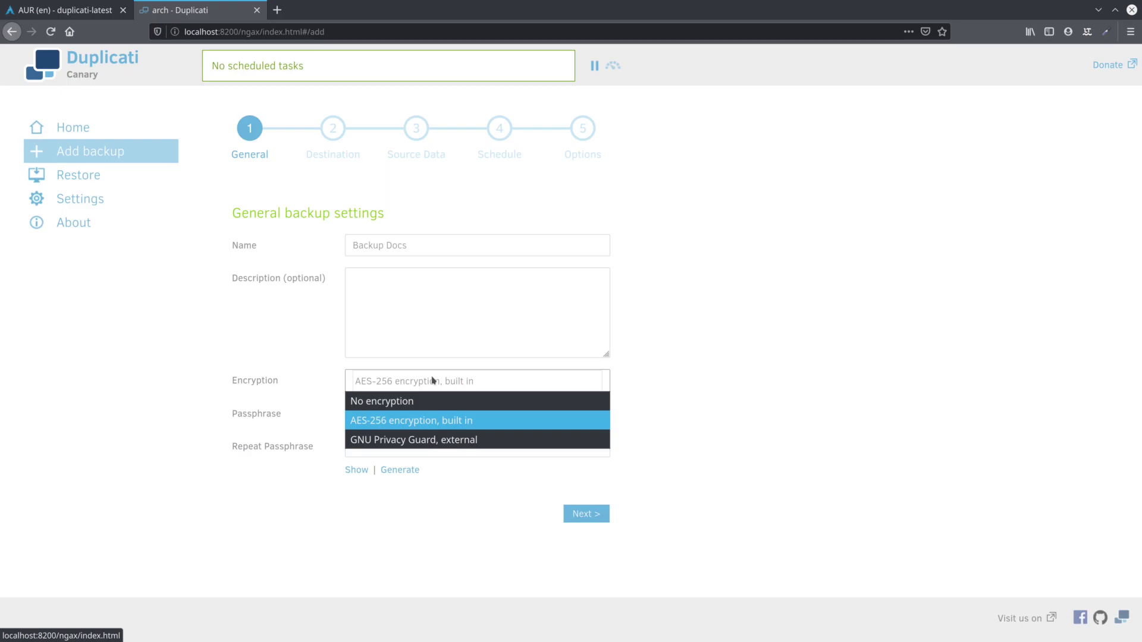
left_click(378, 401)
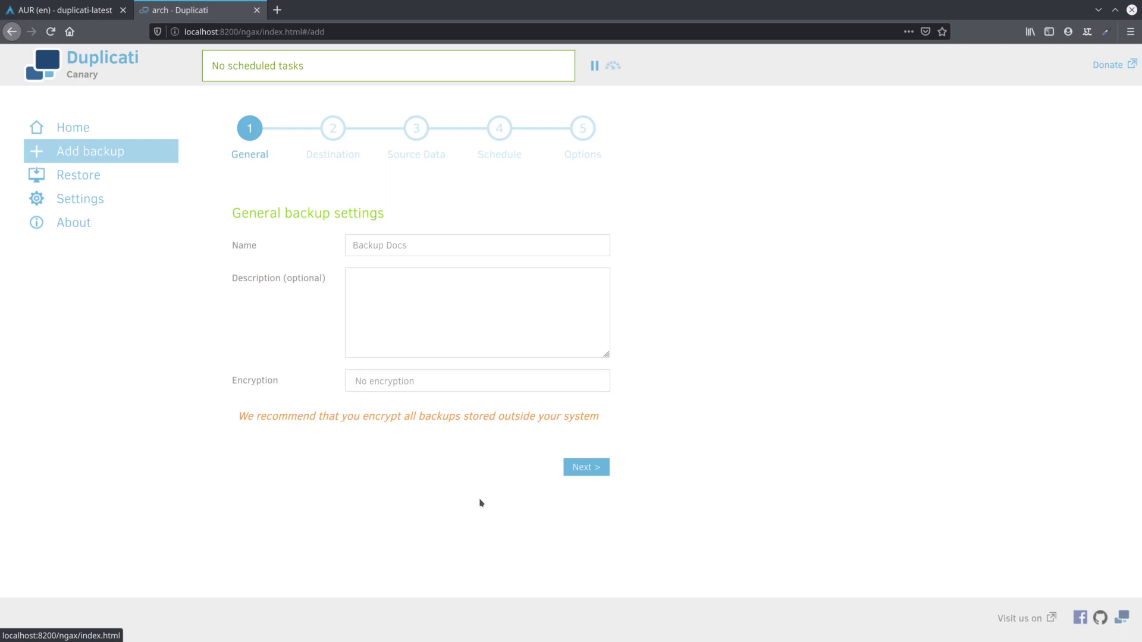
left_click(582, 467)
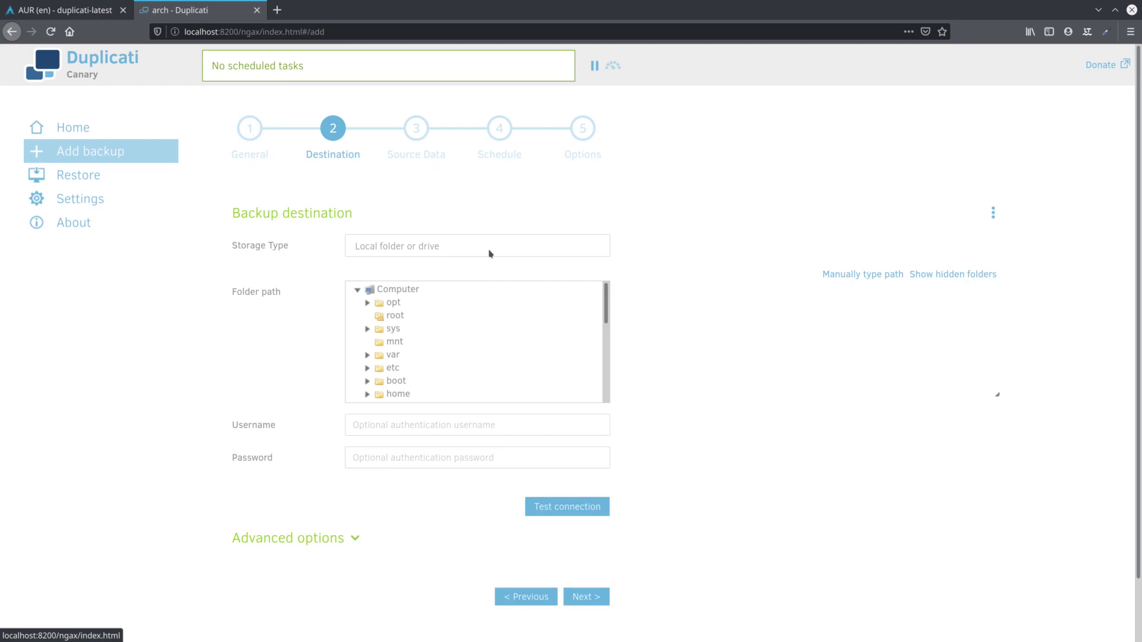
Try Google Drive as the backup storage type and open its AuthID login window
left_click(394, 245)
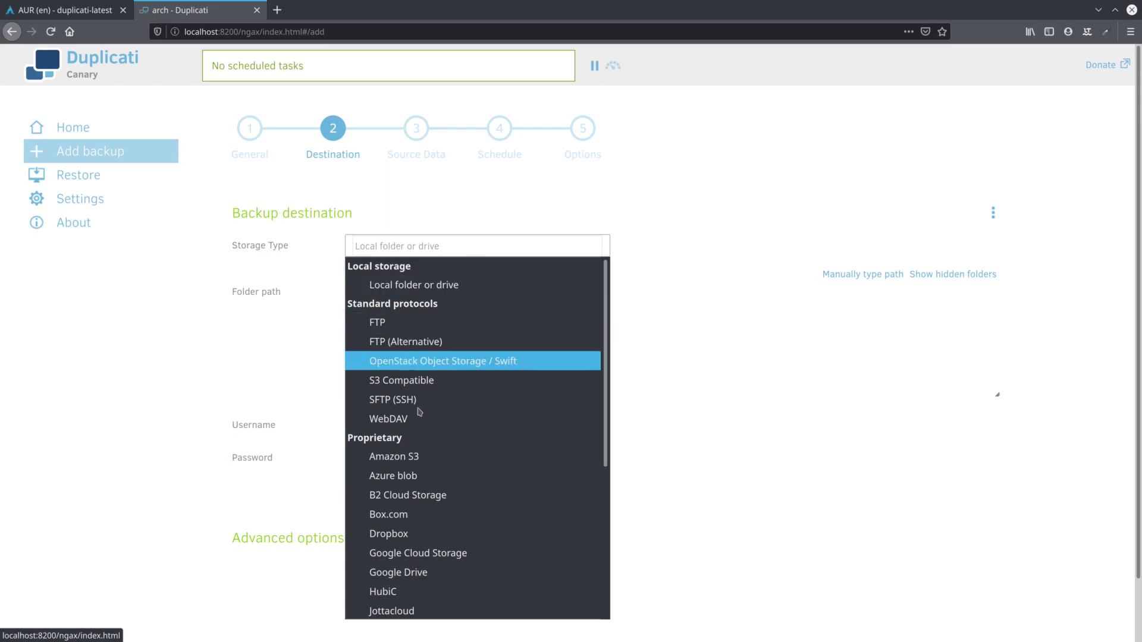
scroll(456, 492, "down", 4)
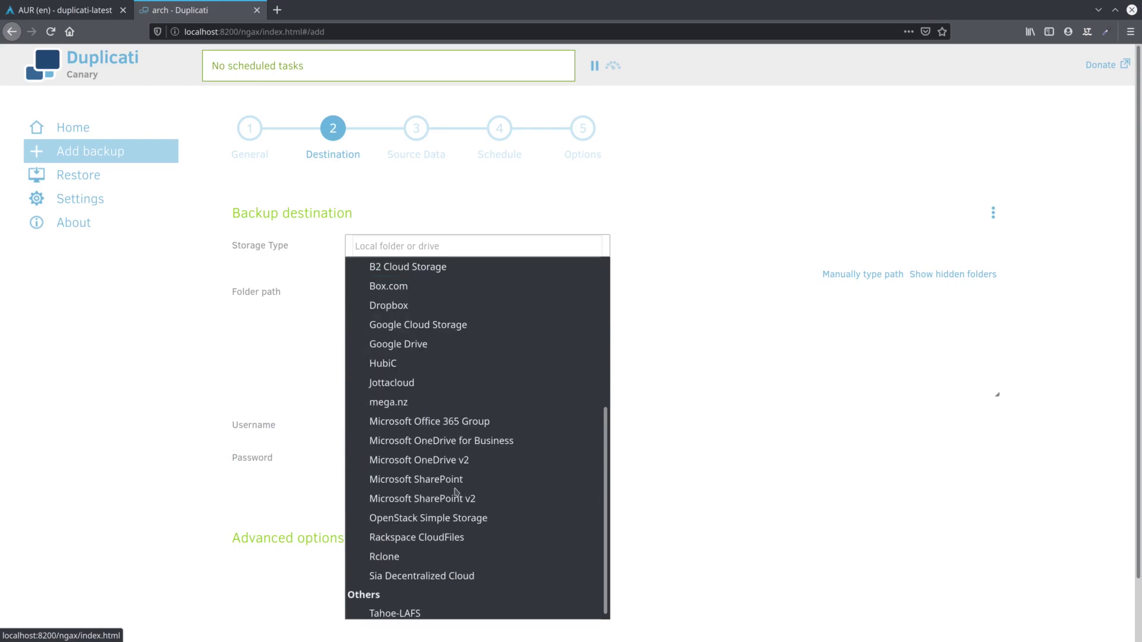
left_click(421, 349)
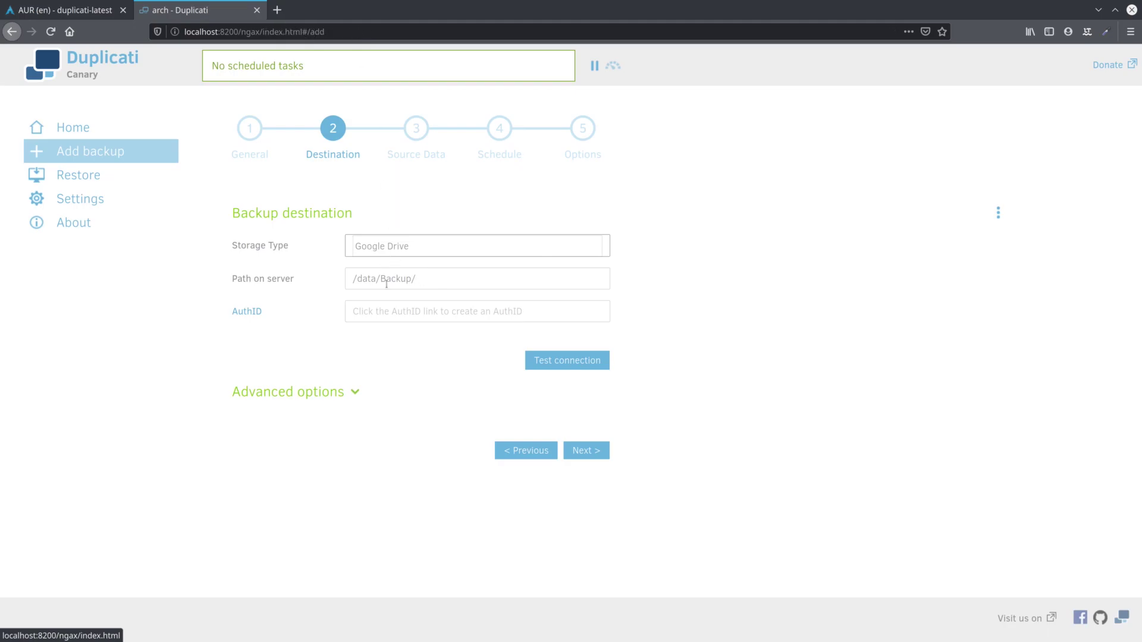
left_click(259, 315)
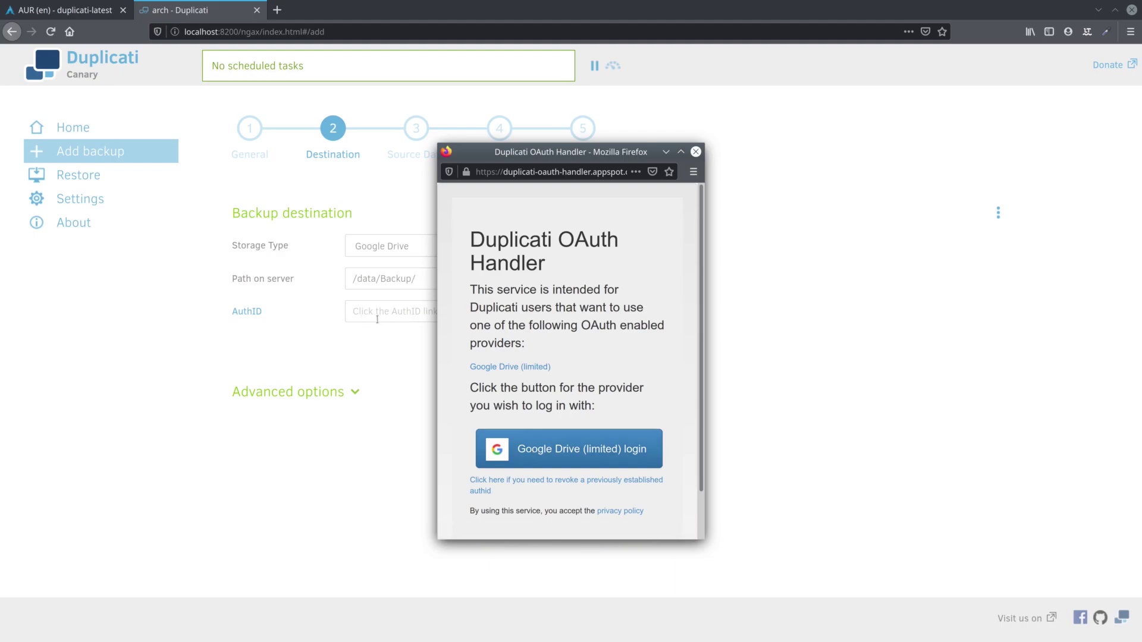
left_click(695, 151)
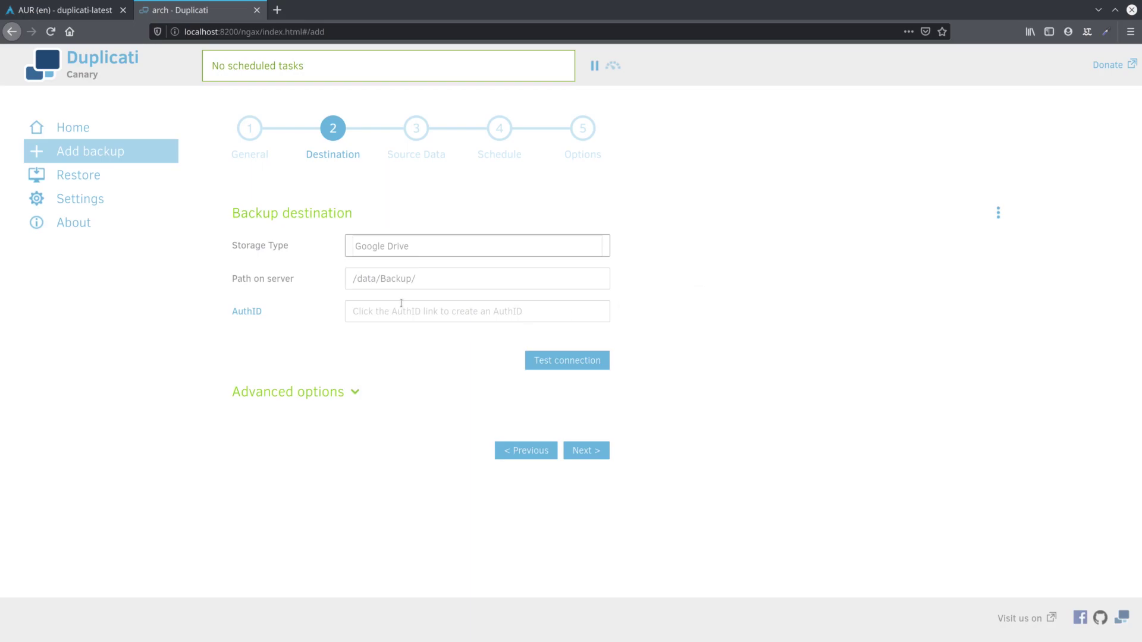
Set the backup destination to the local folder /data/Backup and continue to the source data
left_click(387, 247)
left_click(388, 284)
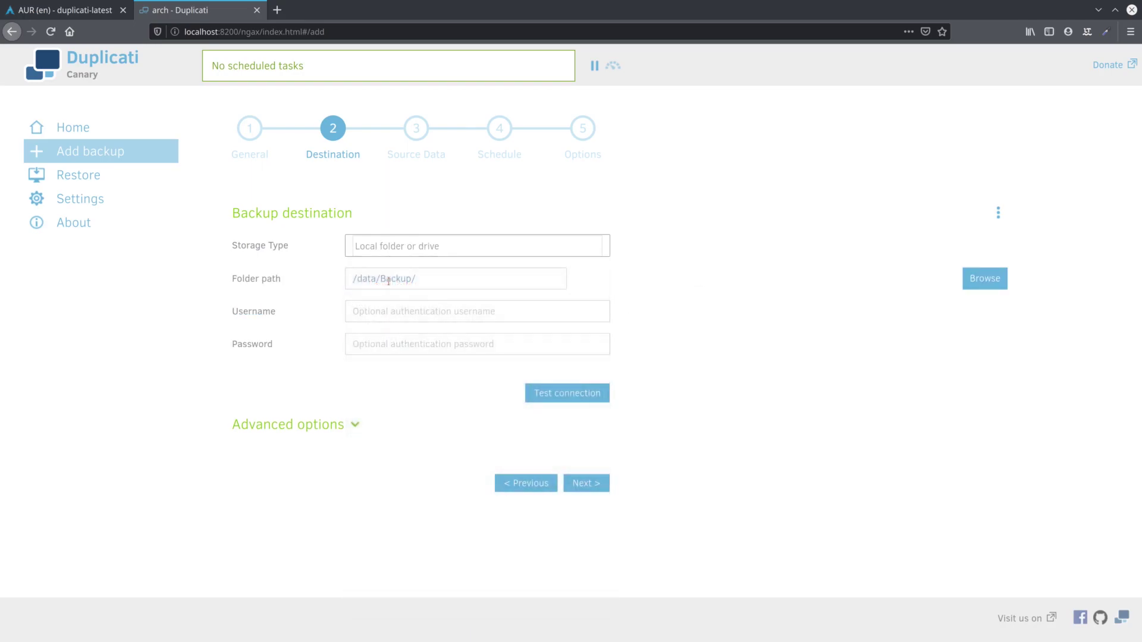
left_click(987, 287)
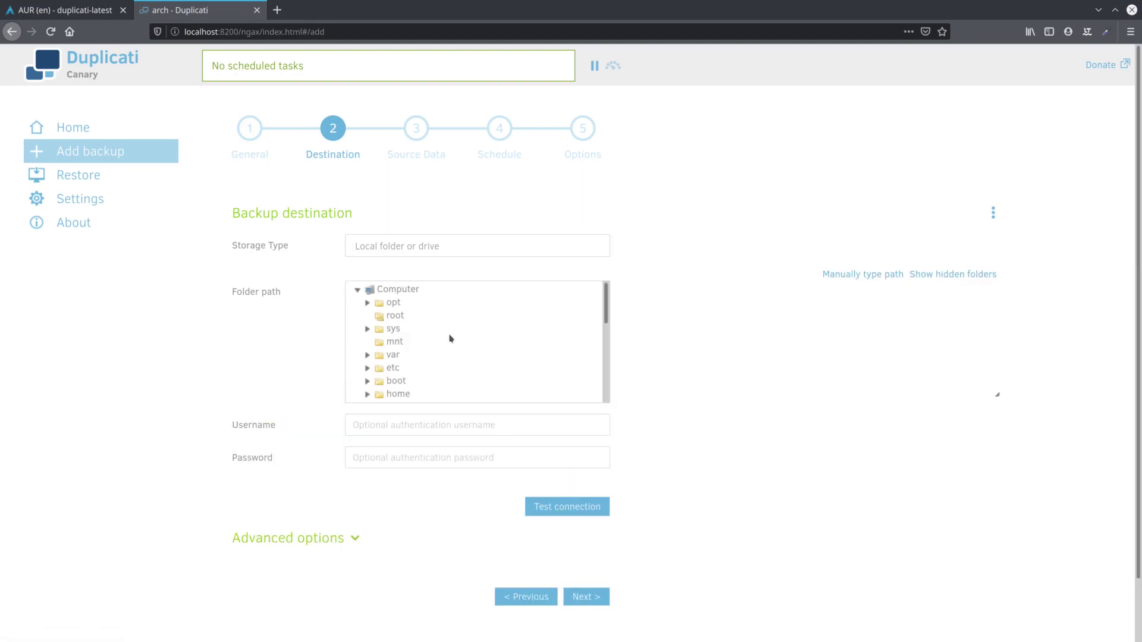
scroll(451, 337, "down", 6)
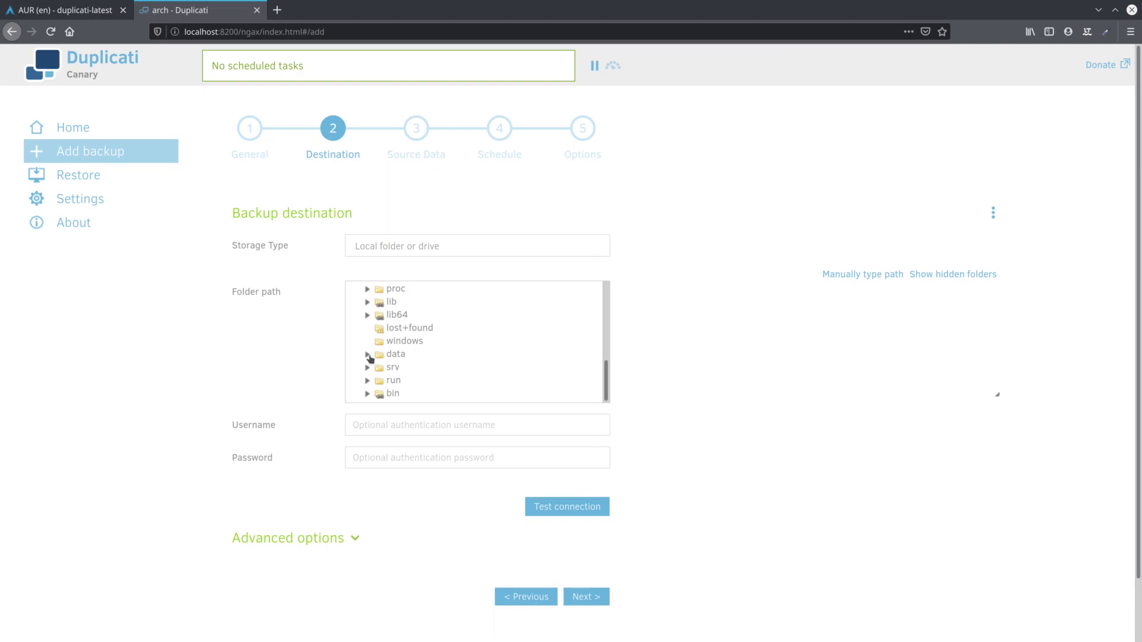
left_click(367, 355)
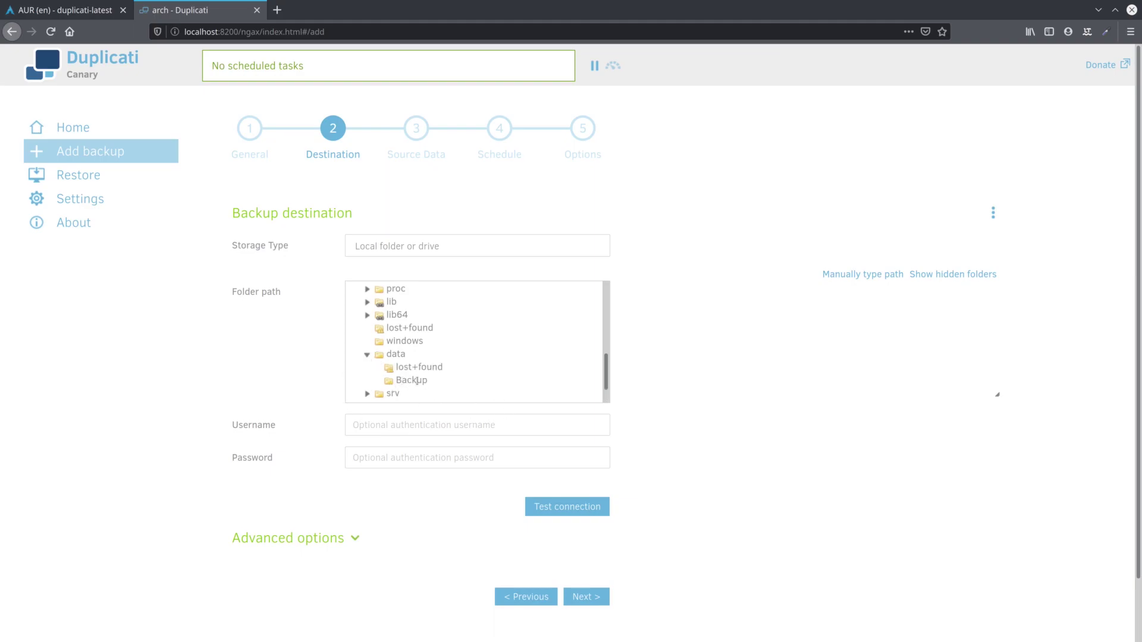
left_click(417, 381)
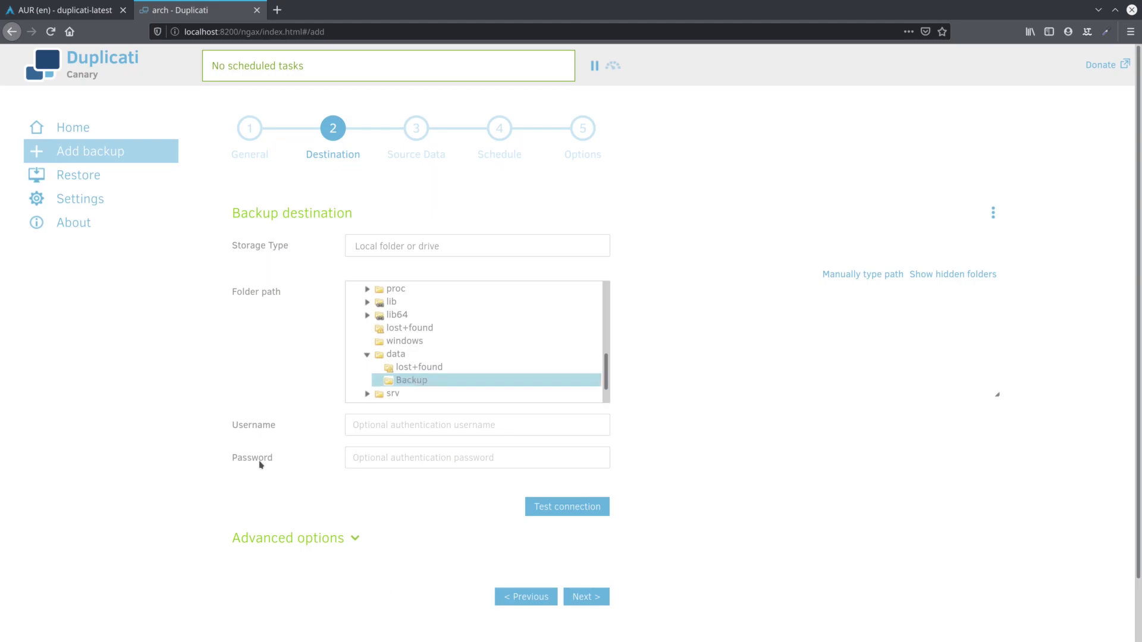
left_click(598, 599)
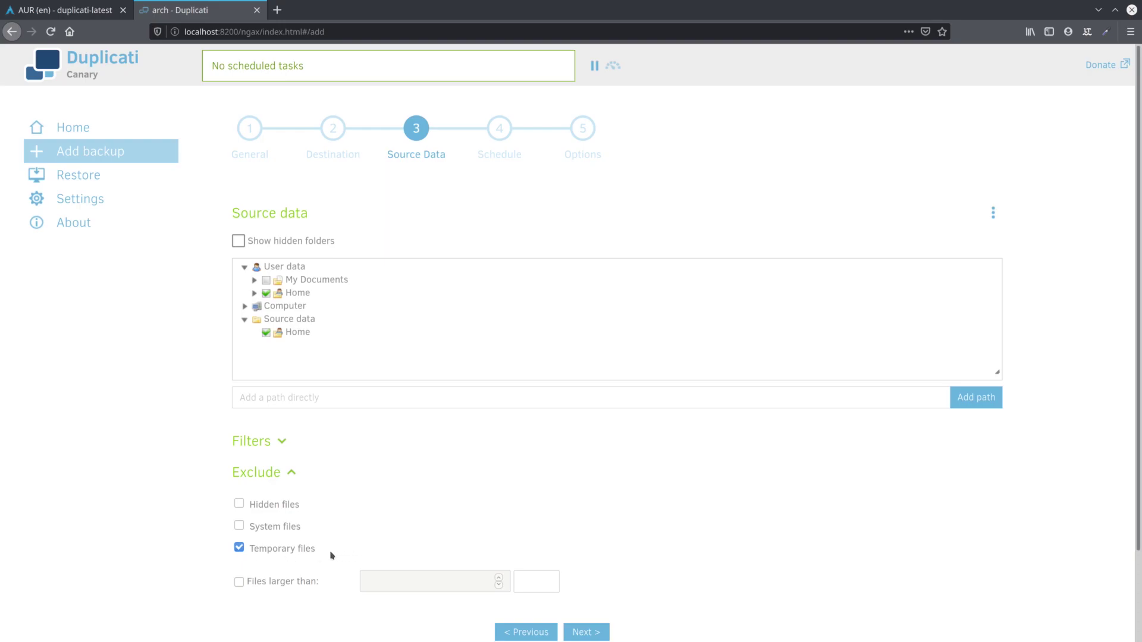
Accept Home as source data with temporary files excluded, and keep the automatic schedule of every 1 day at 1:00 PM on all weekdays
scroll(425, 503, "down", 2)
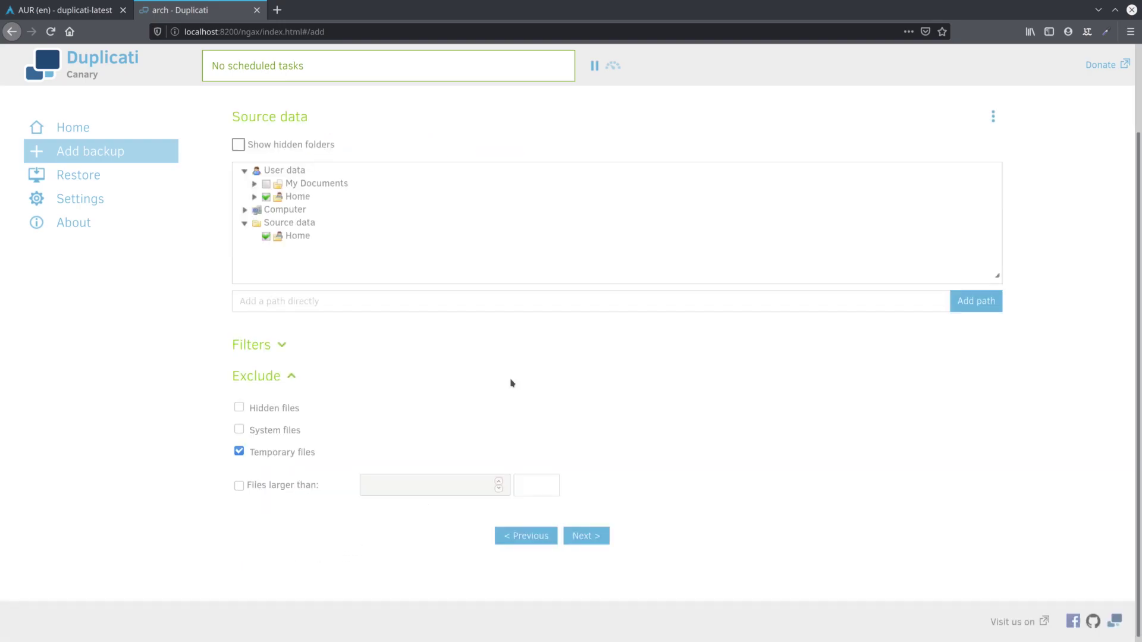
left_click(585, 535)
scroll(370, 397, "up", 1)
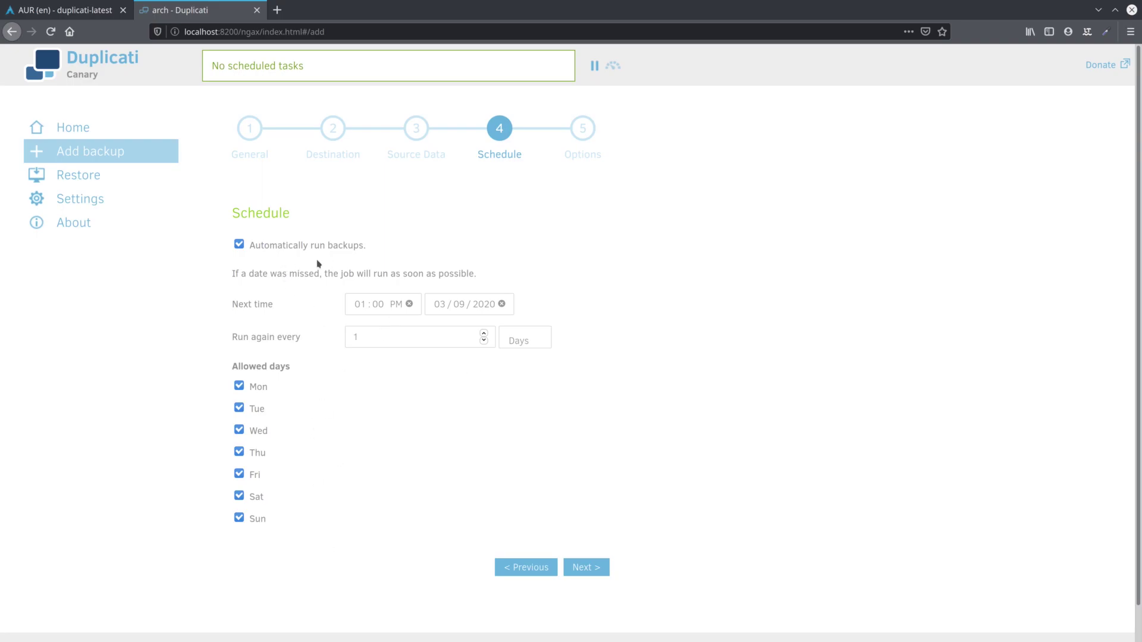
left_click(584, 567)
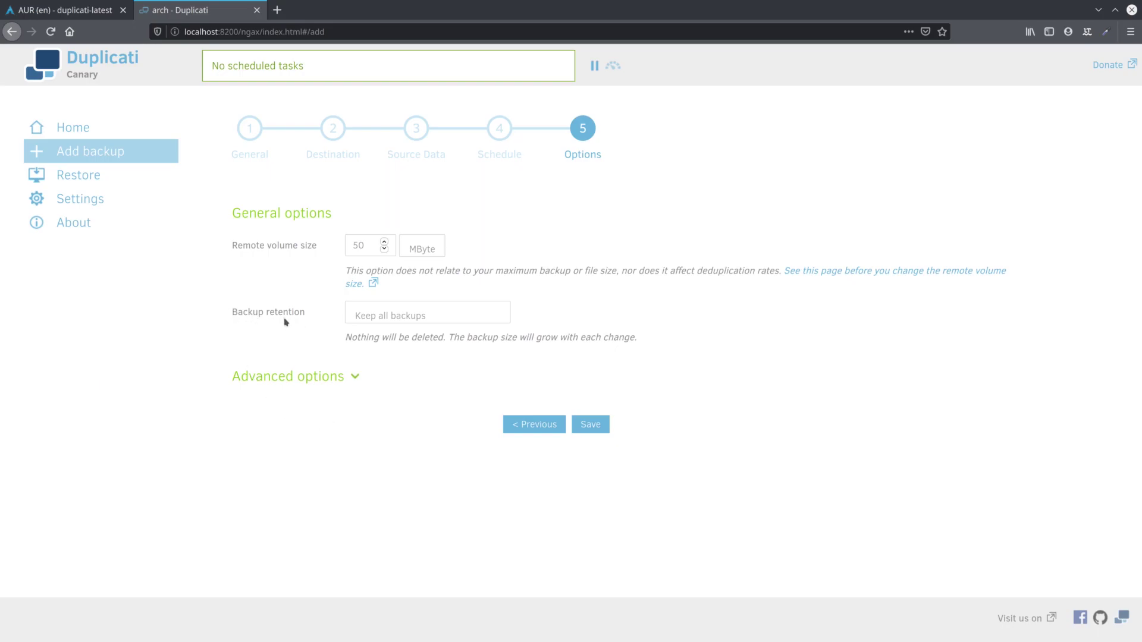
Save the backup job with Smart backup retention and minimize the browser
left_click(417, 321)
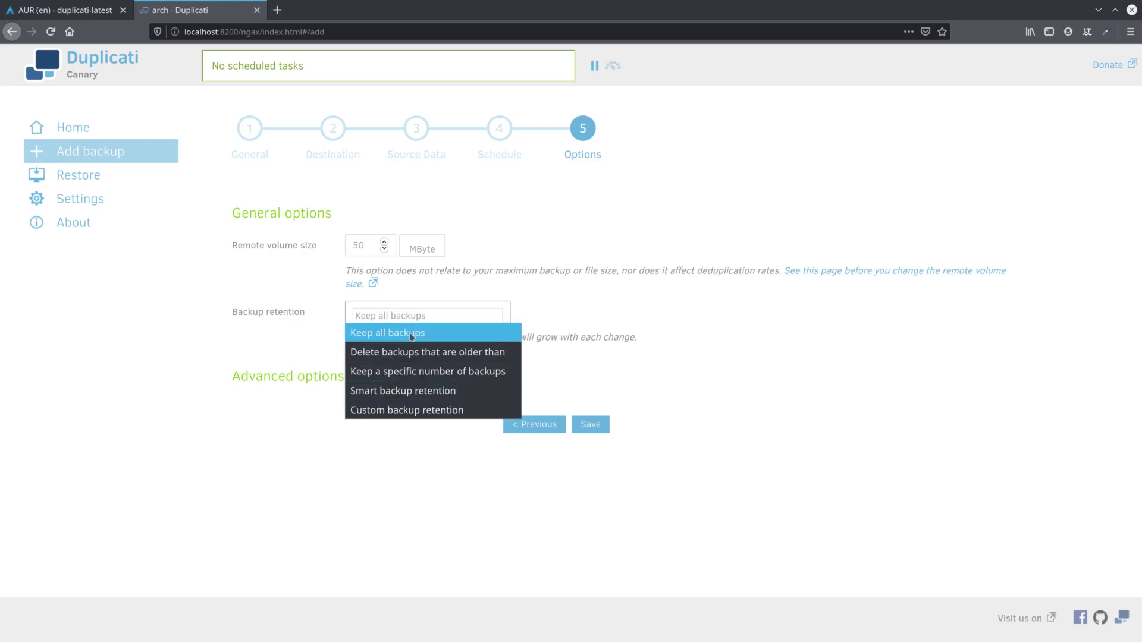
left_click(403, 391)
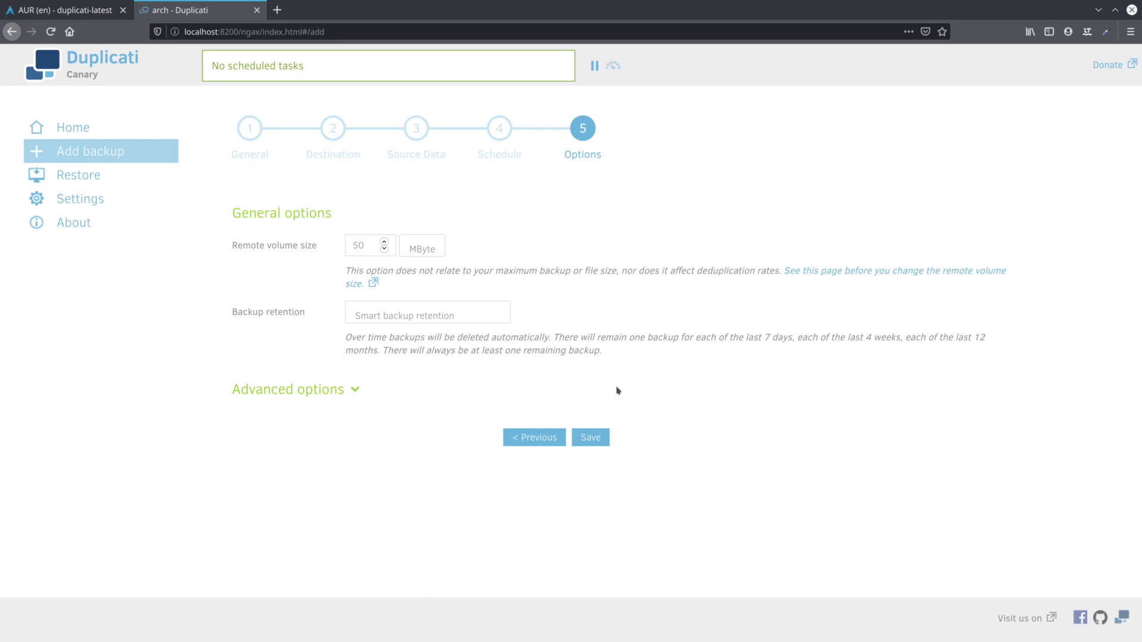
left_click(598, 440)
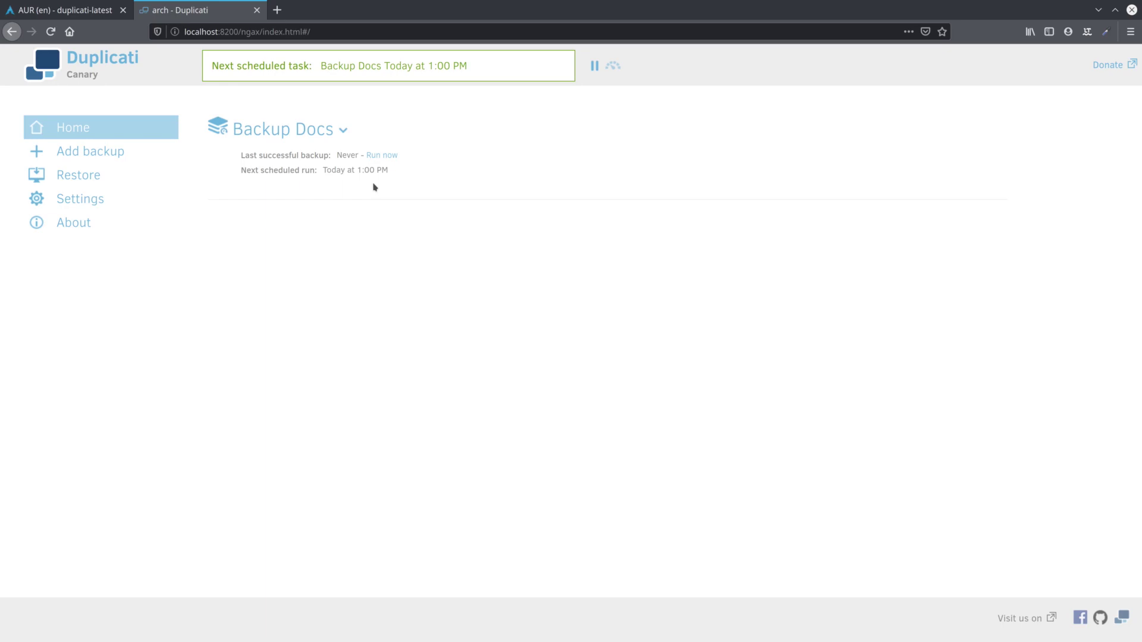
left_click(1098, 10)
left_click(1098, 10)
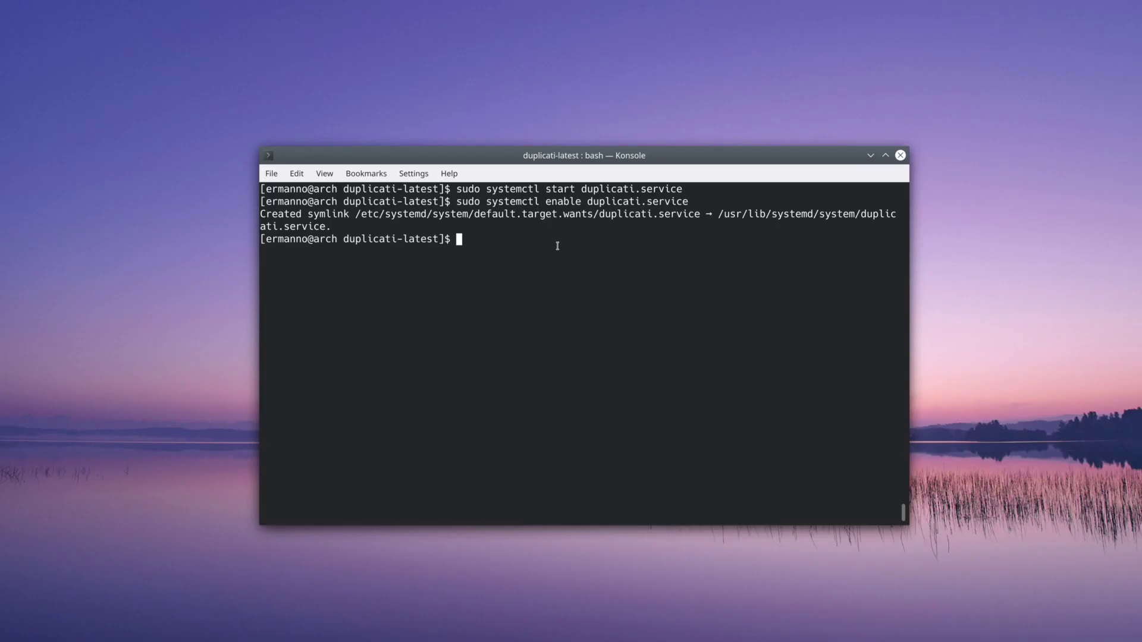
Return the terminal to the home directory with cd and clear its output
key("ctrl+l")
type("cd")
key("Return")
key("ctrl+l")
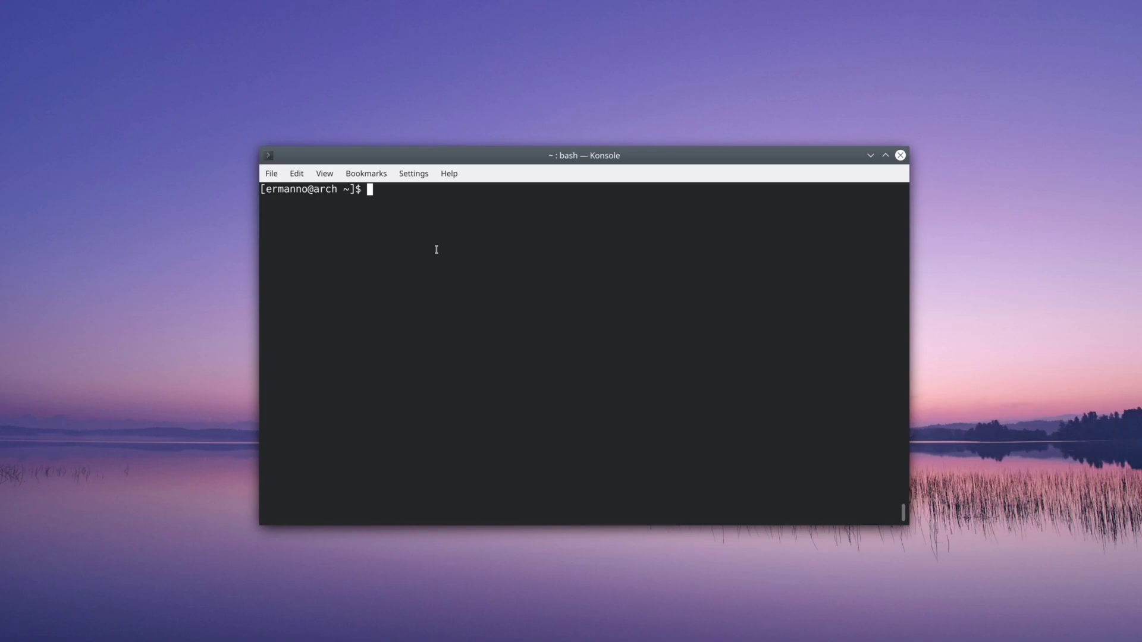
Install the clamav package with pacman, supplying the sudo password and accepting the installation, and clear the terminal
type("sudo pacman -S clamav")
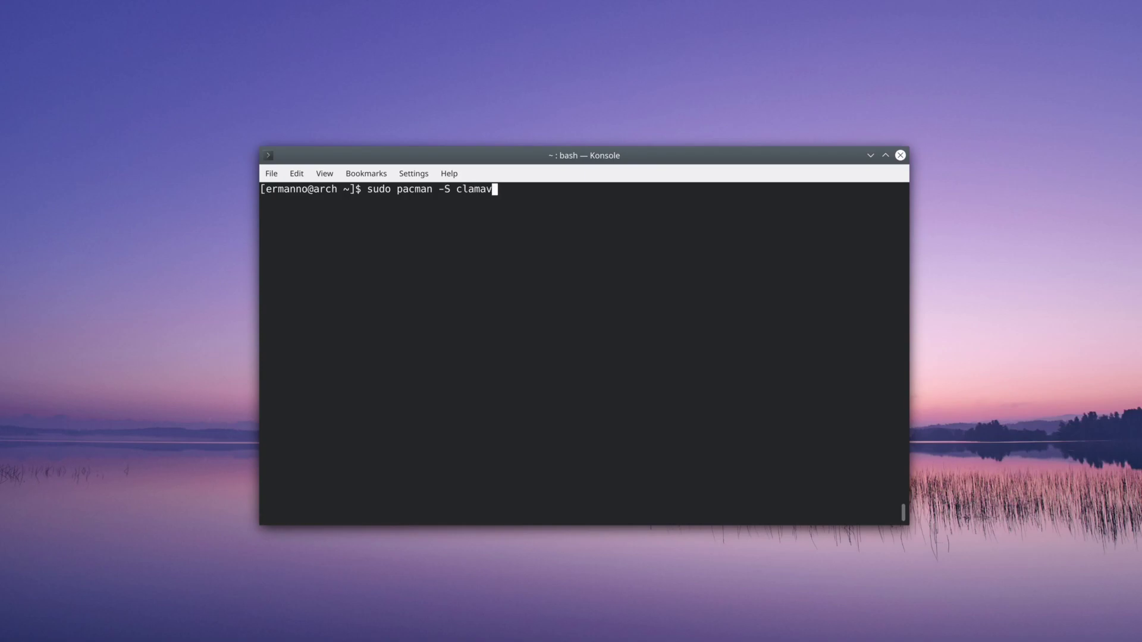
key("Return")
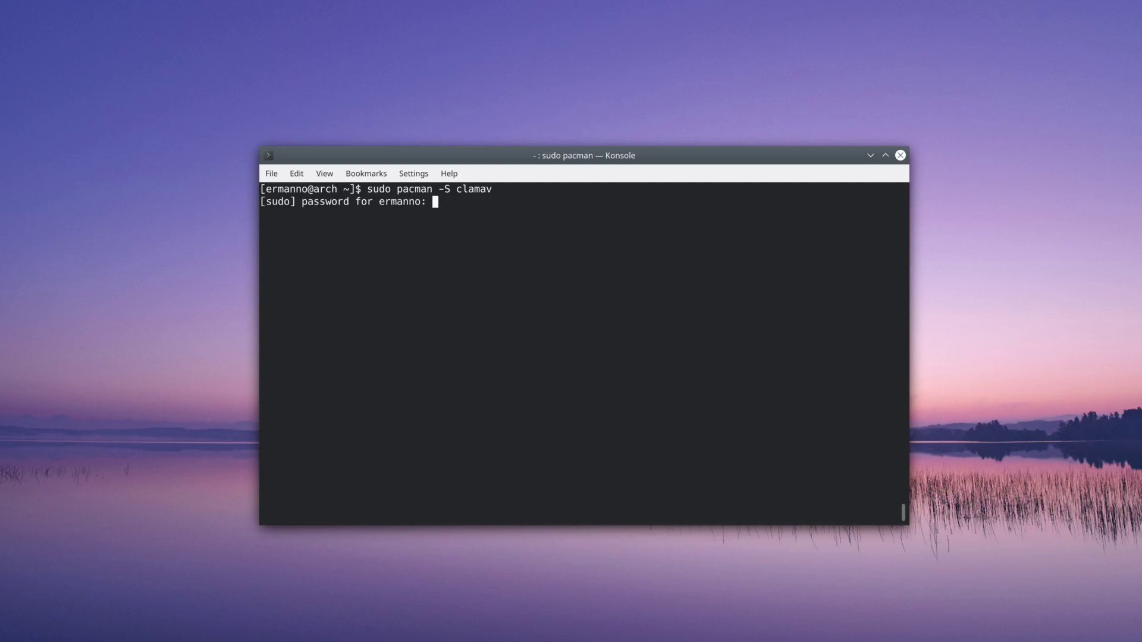
key("Return")
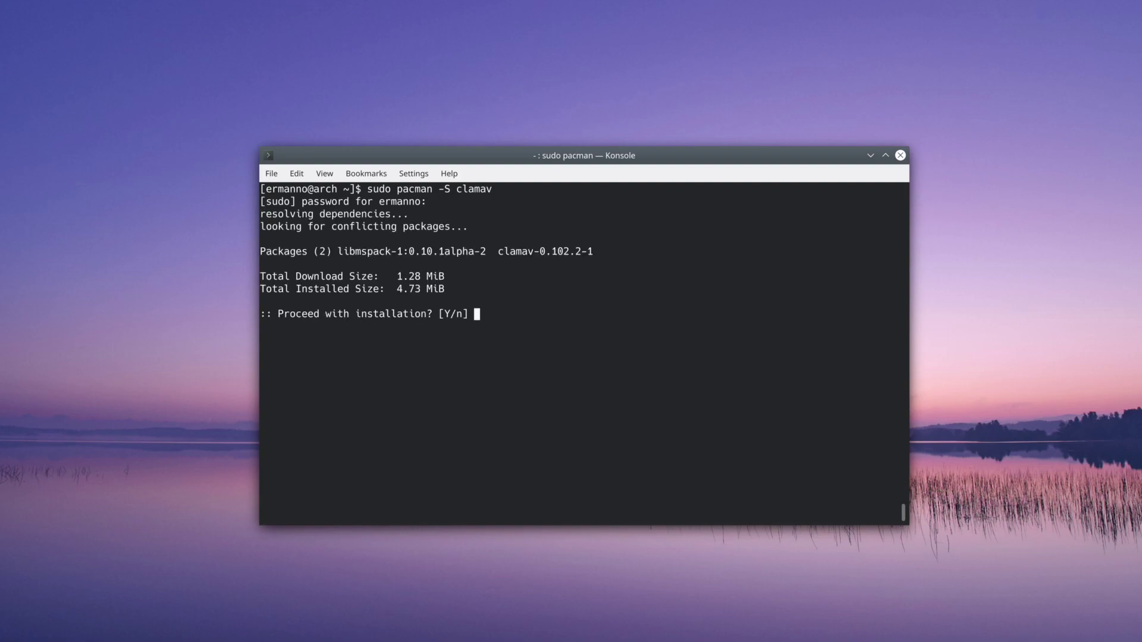
key("Return")
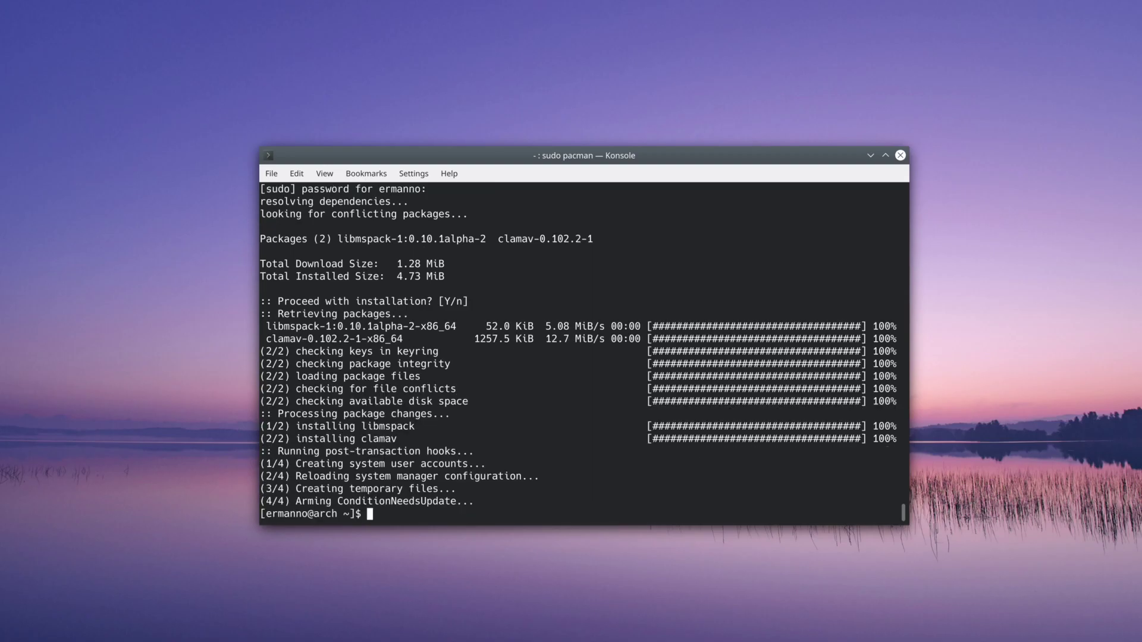
key("ctrl+l")
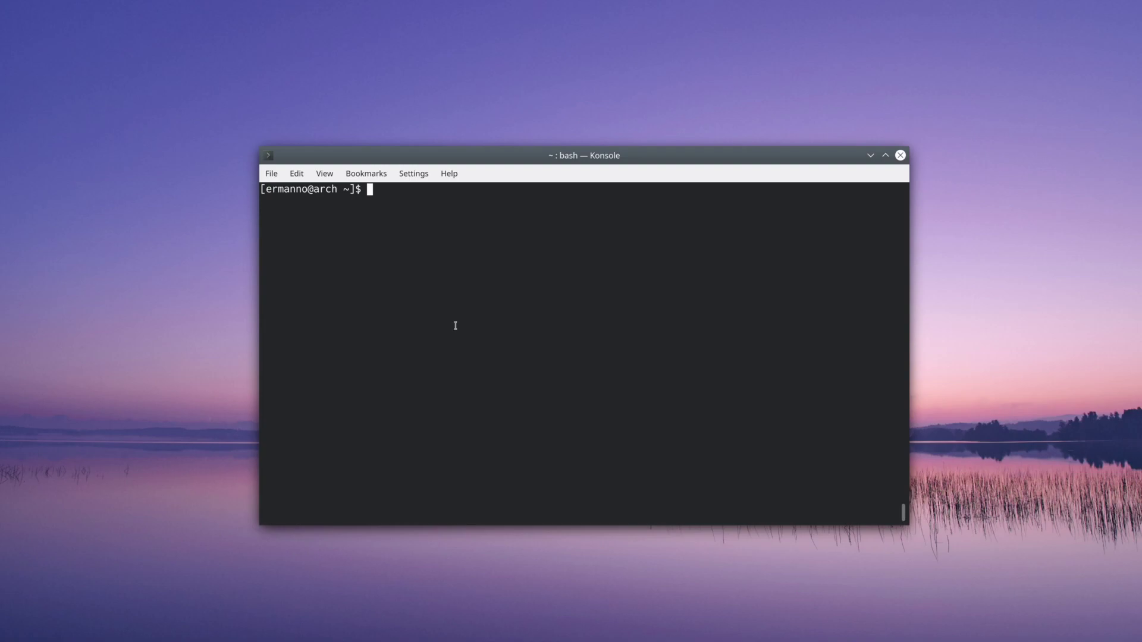
Update the ClamAV virus signatures with sudo freshclam and start clamav-freshclam.service through systemctl
type("sudo freshclam")
key("Return")
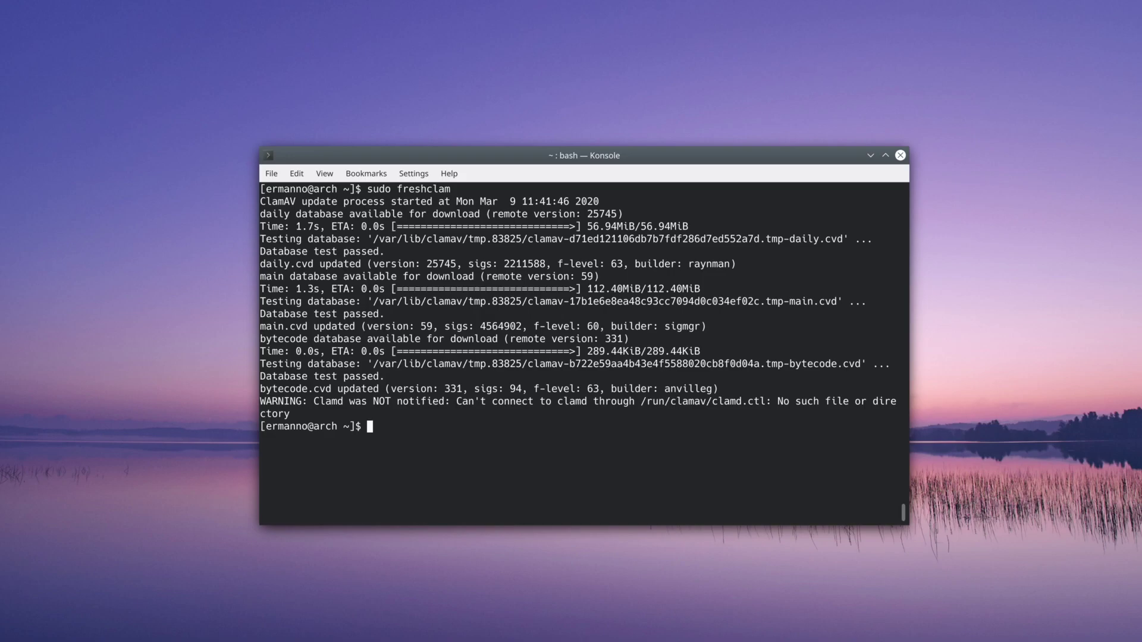
type("sudo systemctl start clamav-freshclam.service")
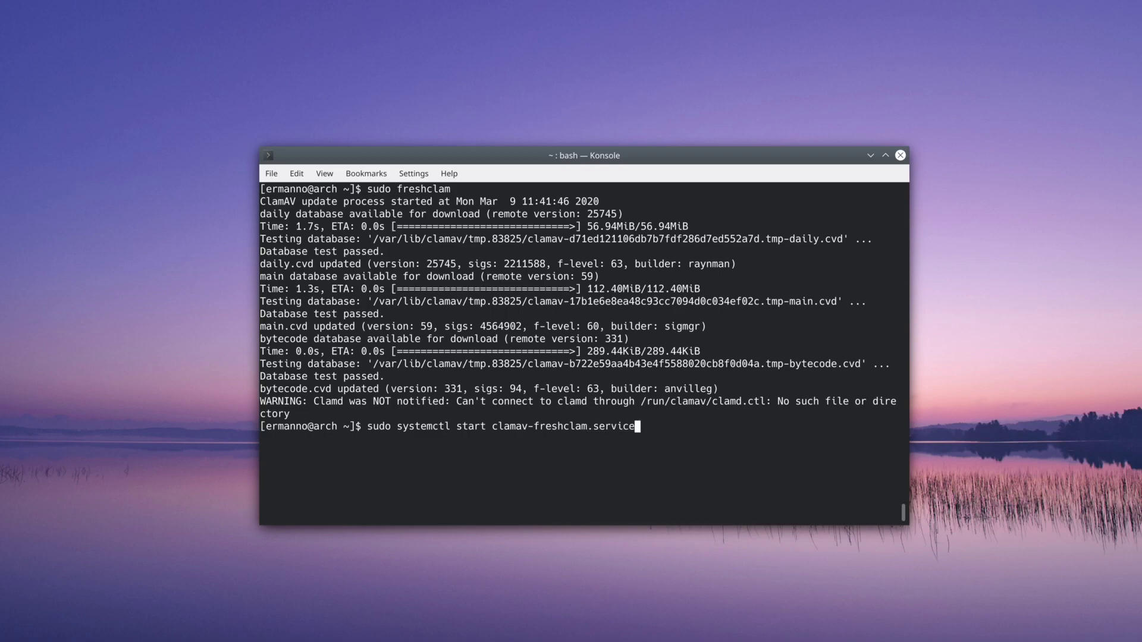
key("Return")
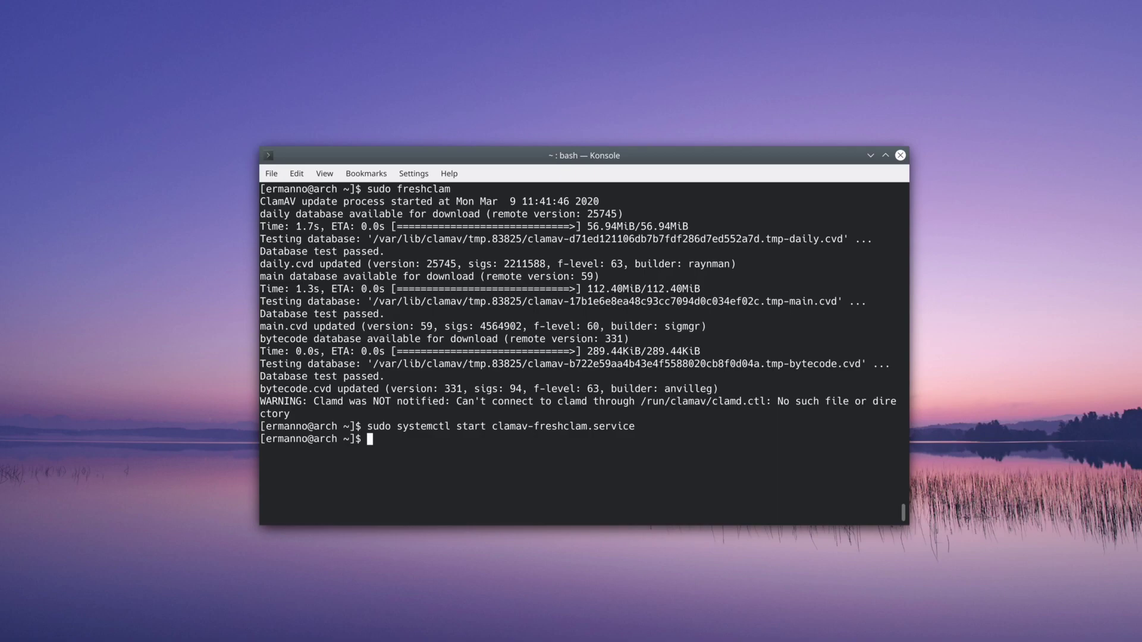
Enable clamav-freshclam.service with systemctl by reusing the previous start command, and clear the terminal
key("Up")
key("Left")
key("Left")
key("Left")
key("Left")
key("Left")
key("Left")
key("Left")
key("Left")
key("Left")
key("Left")
key("Left")
key("Left")
key("Left")
key("Left")
key("Left")
key("Left")
key("Left")
key("Left")
key("Left")
key("Left")
key("Left")
key("Left")
key("Left")
key("Left")
key("Left")
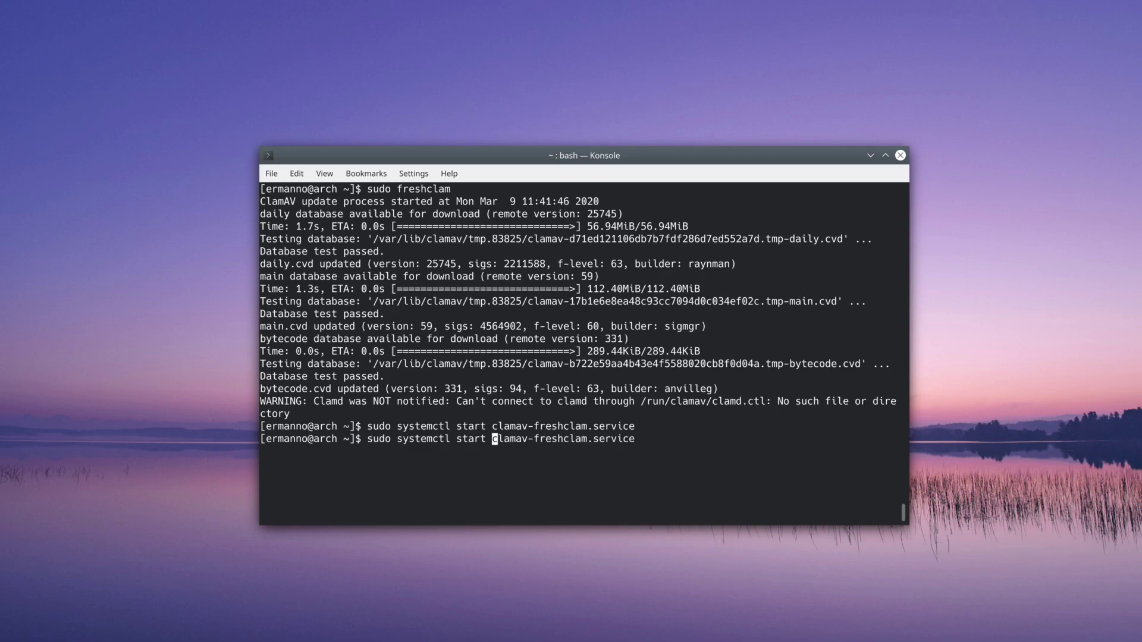
key("BackSpace")
key("BackSpace")
key("BackSpace")
key("BackSpace")
key("BackSpace")
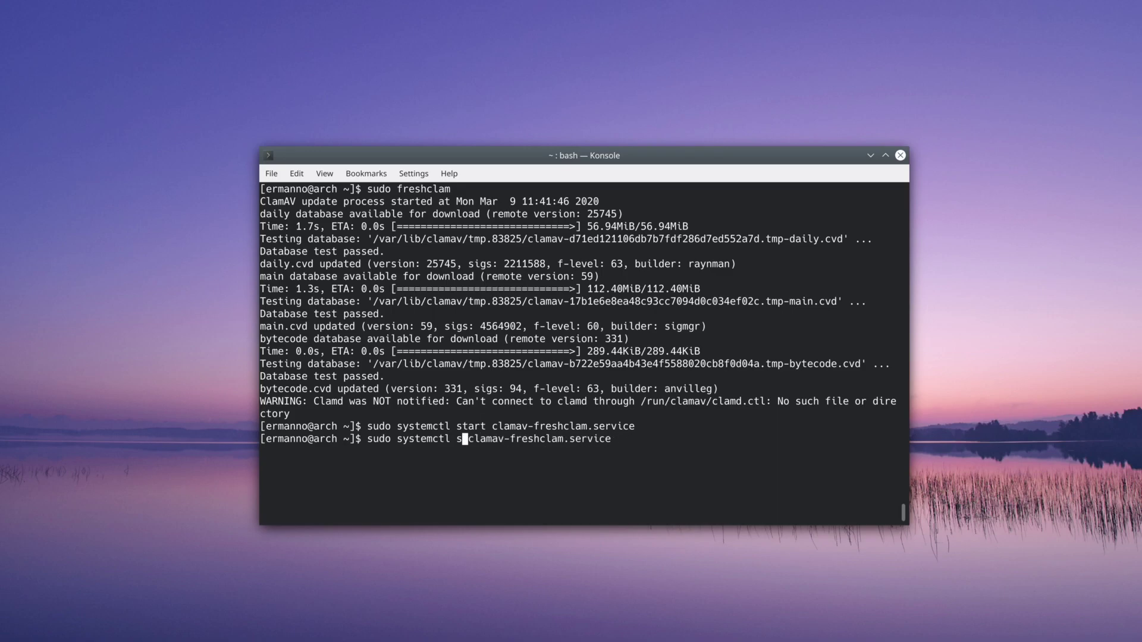
type("enable")
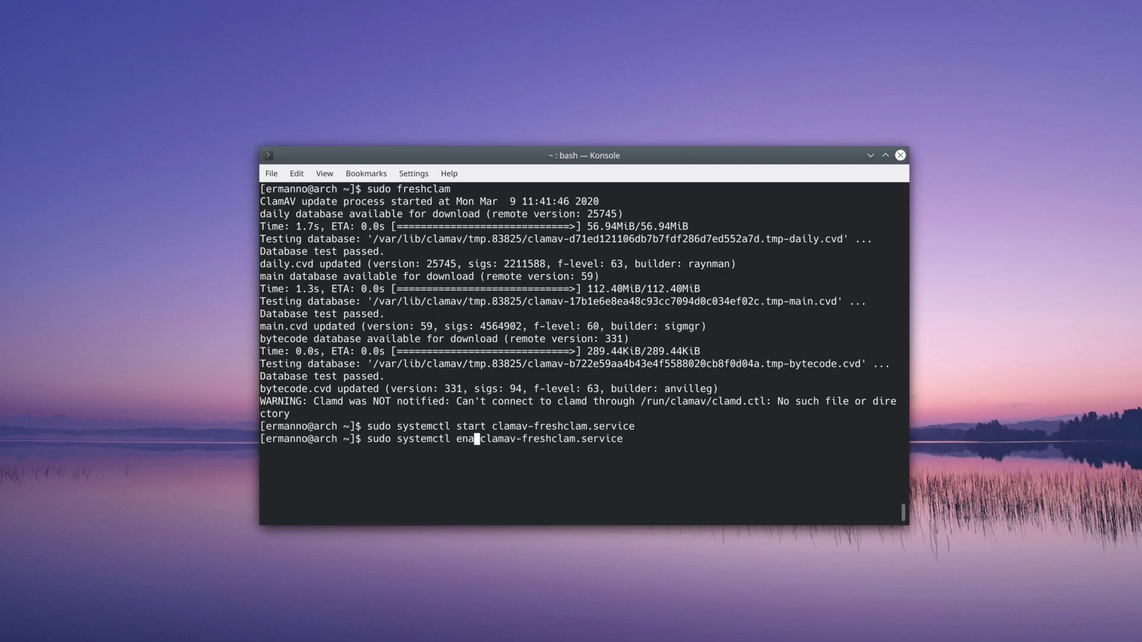
key("Return")
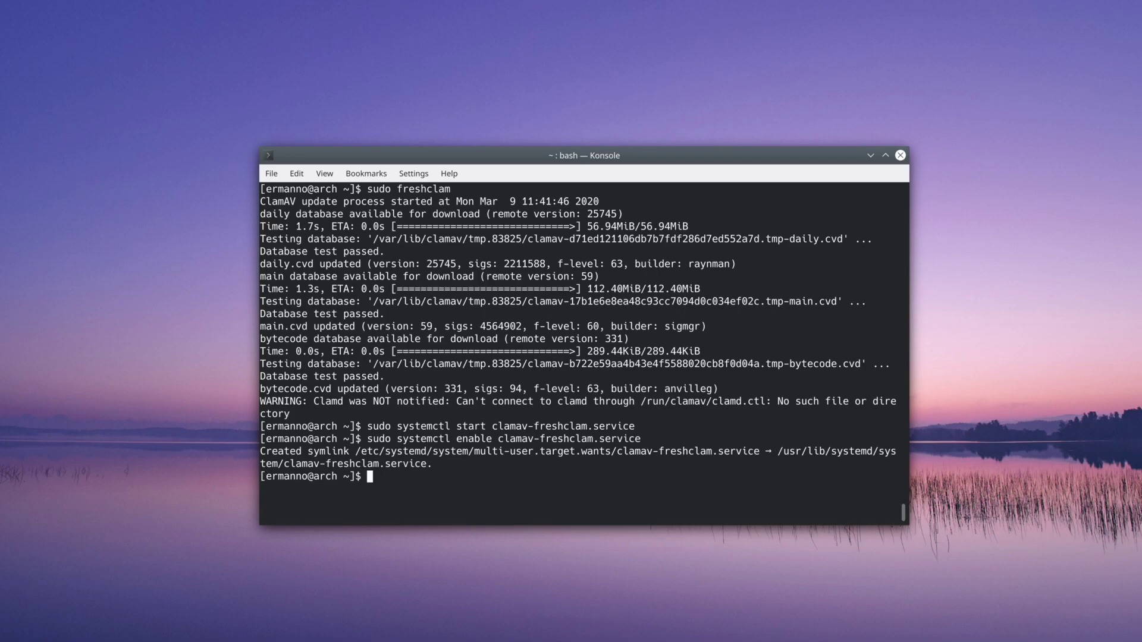
key("ctrl+l")
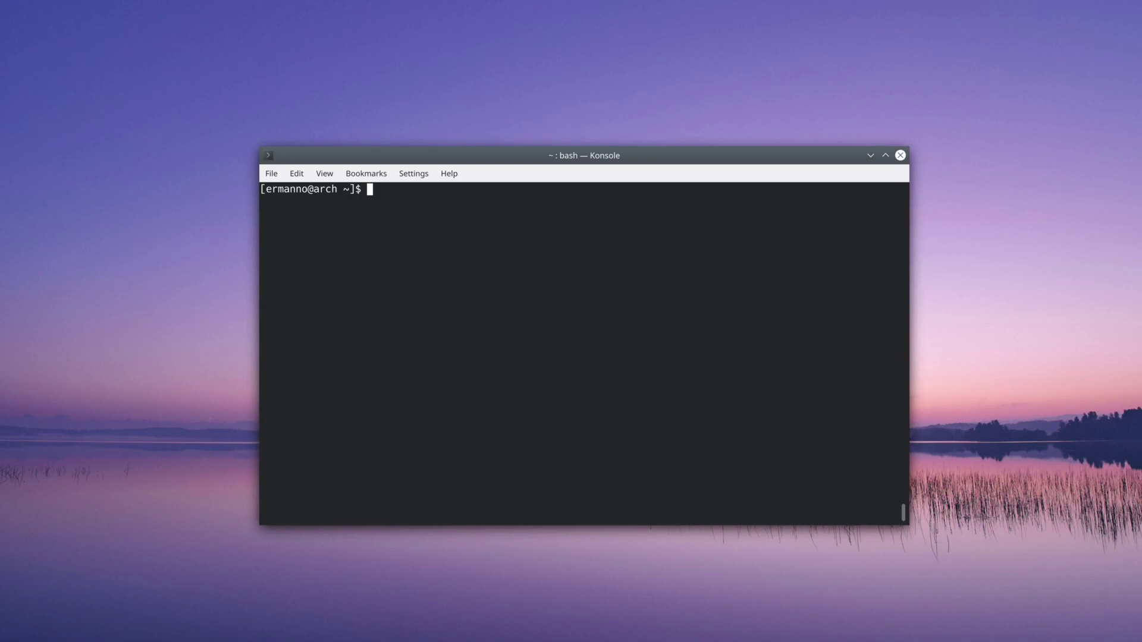
Start clamav-daemon.service with sudo systemctl
type("sudo systemctl start")
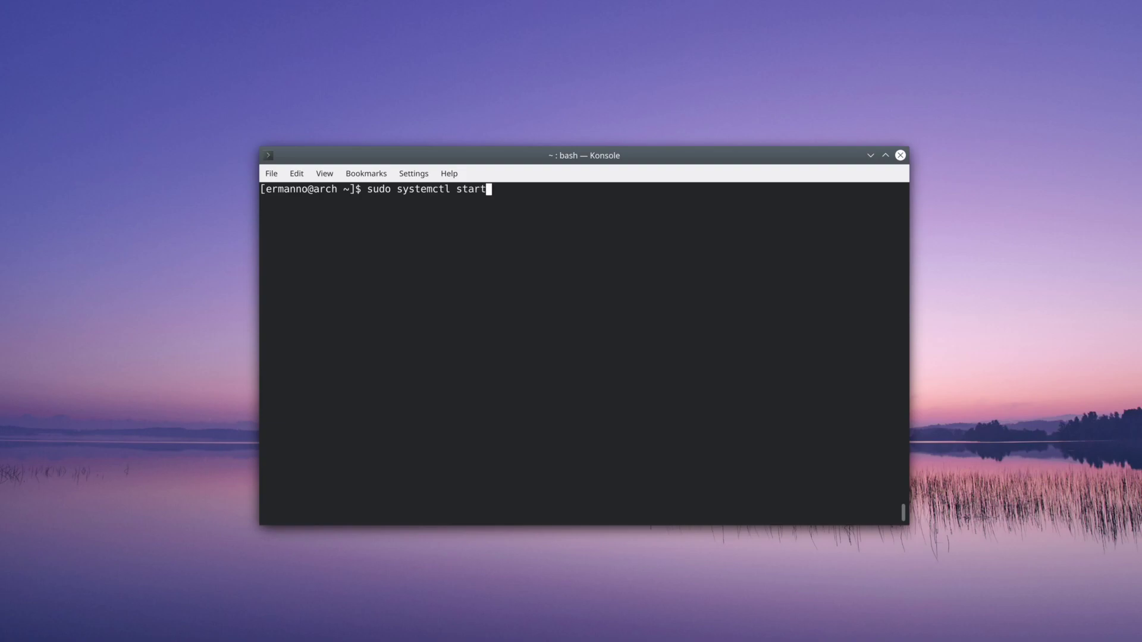
type(" clamav-daemon.service")
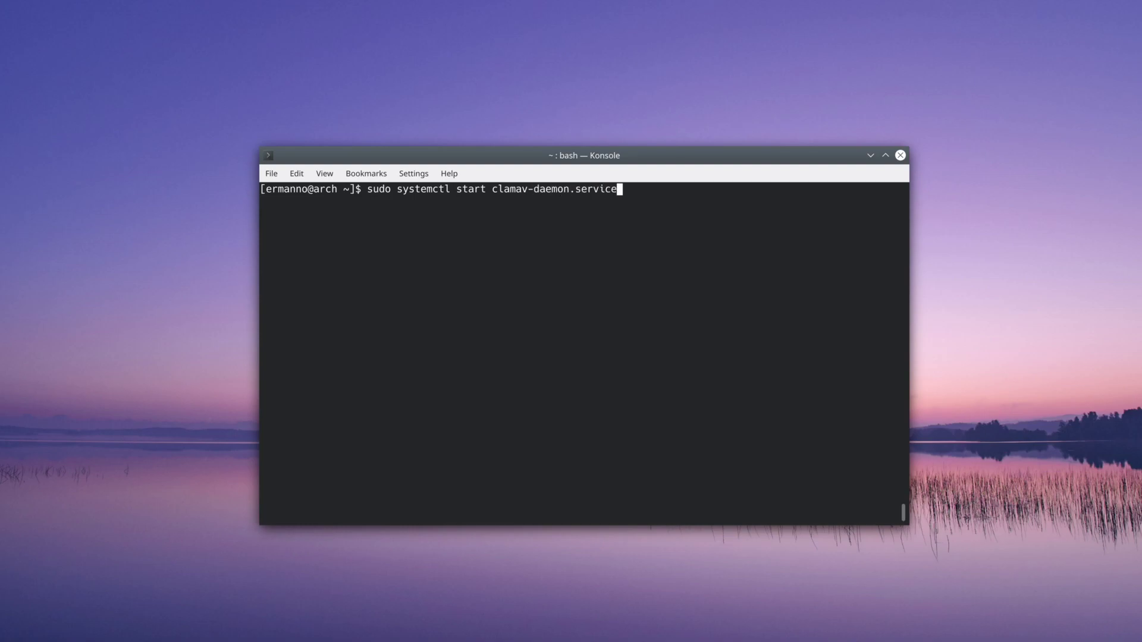
key("Return")
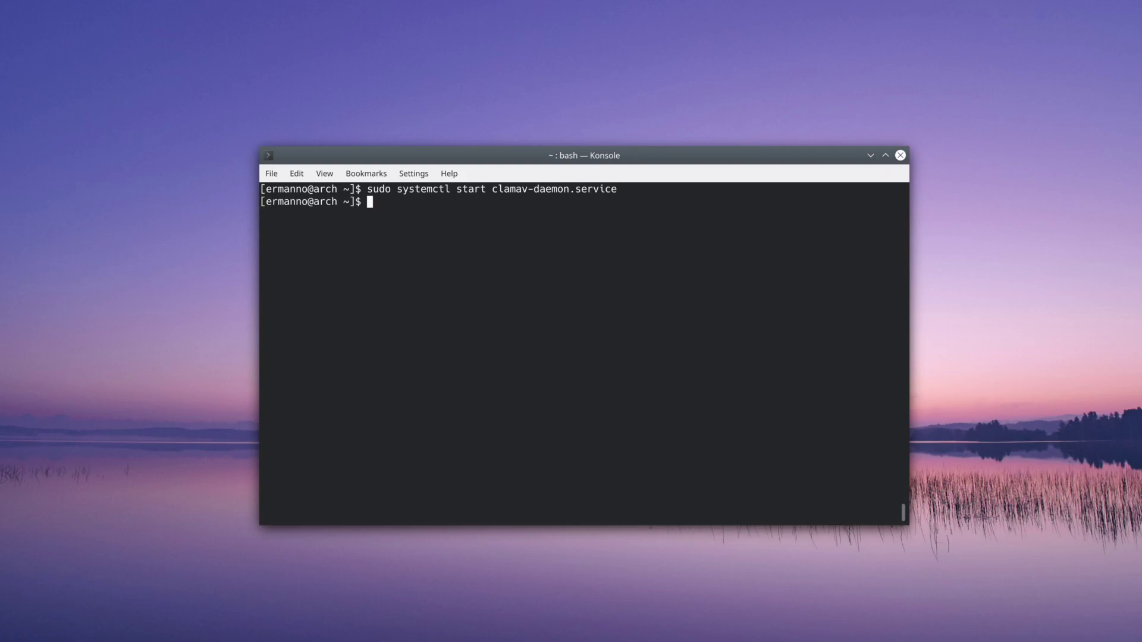
Enable clamav-daemon.service with systemctl by reusing the previous start command, and clear the terminal
key("Up")
key("Left")
key("Left")
key("Left")
key("Left")
key("Left")
key("Left")
key("Left")
key("Left")
key("Left")
key("Left")
key("Left")
key("Left")
key("Left")
key("Left")
key("Left")
key("Left")
key("Left")
key("Left")
key("Left")
key("Left")
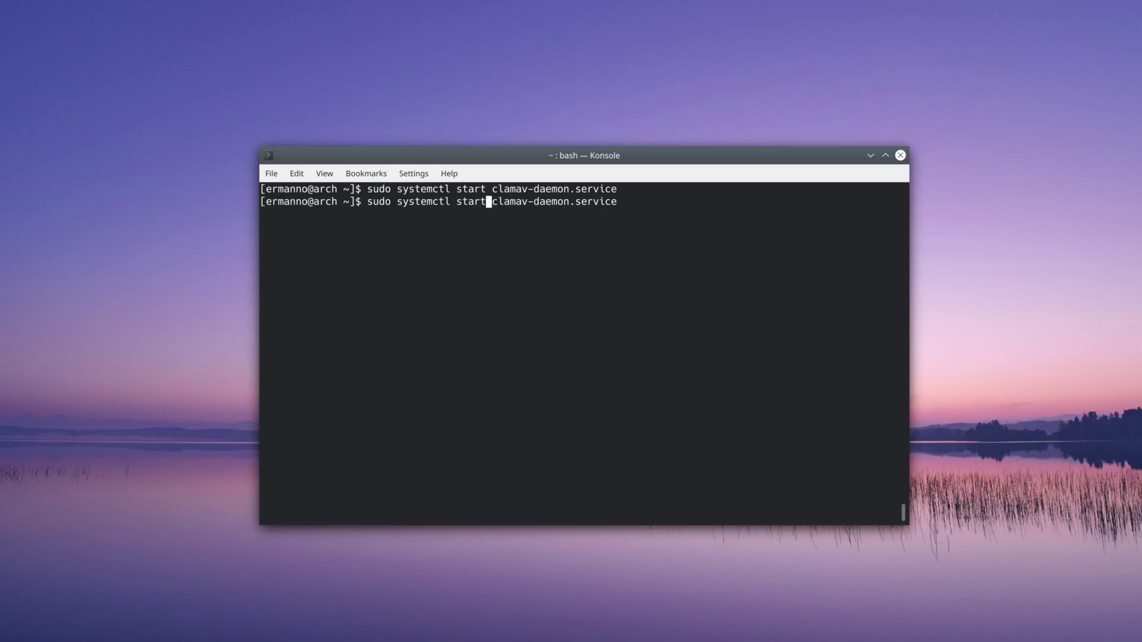
key("BackSpace")
key("BackSpace")
key("BackSpace")
key("BackSpace")
key("BackSpace")
type("enable")
key("Return")
key("ctrl+l")
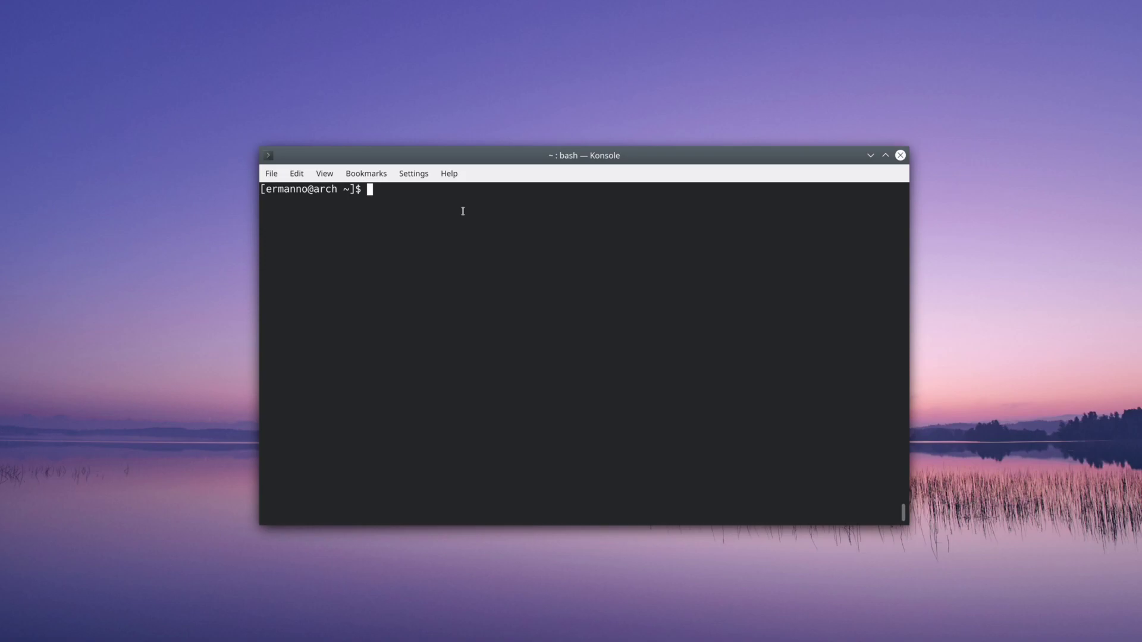
Install the clamtk package with pacman and launch the ClamTk virus scanner with the terminal minimized
type("sudo pacman -S clamtk")
key("Return")
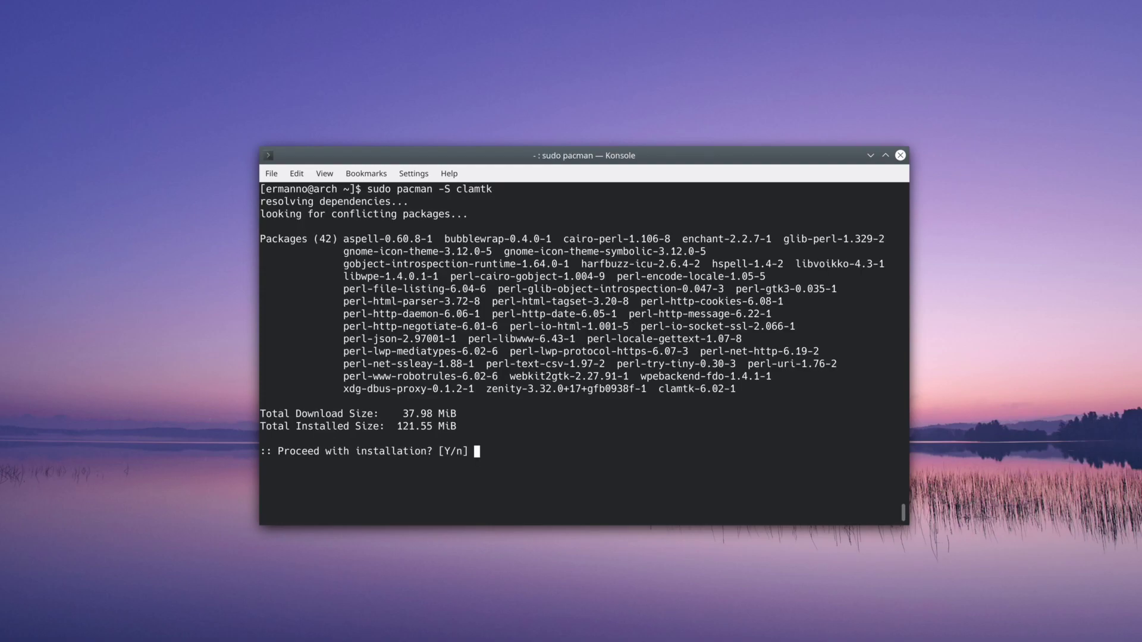
key("Return")
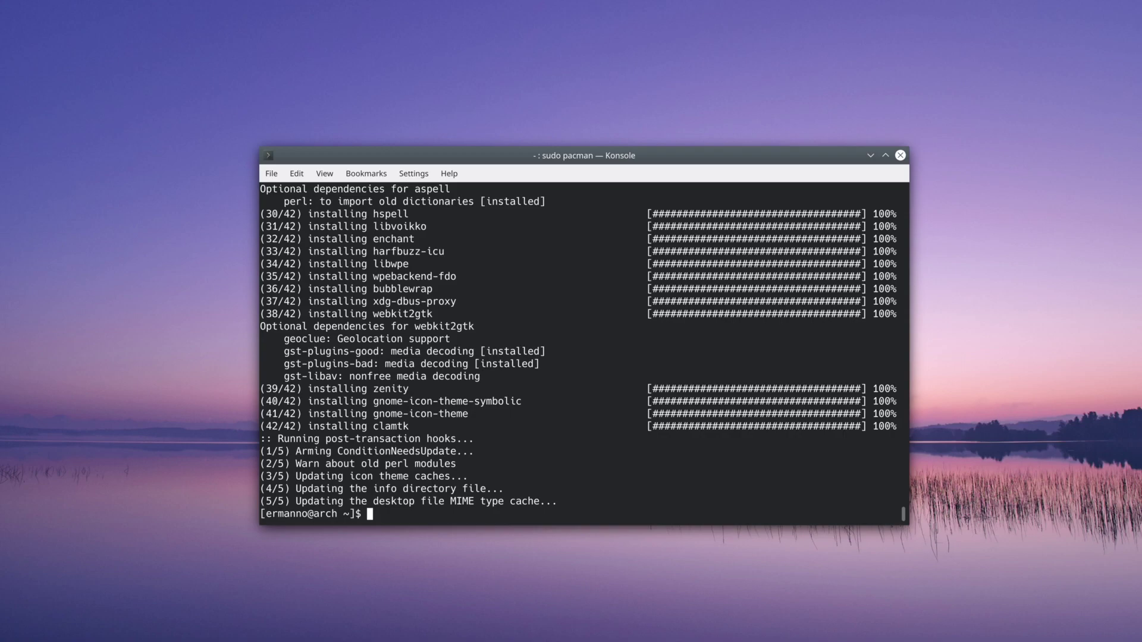
key("super")
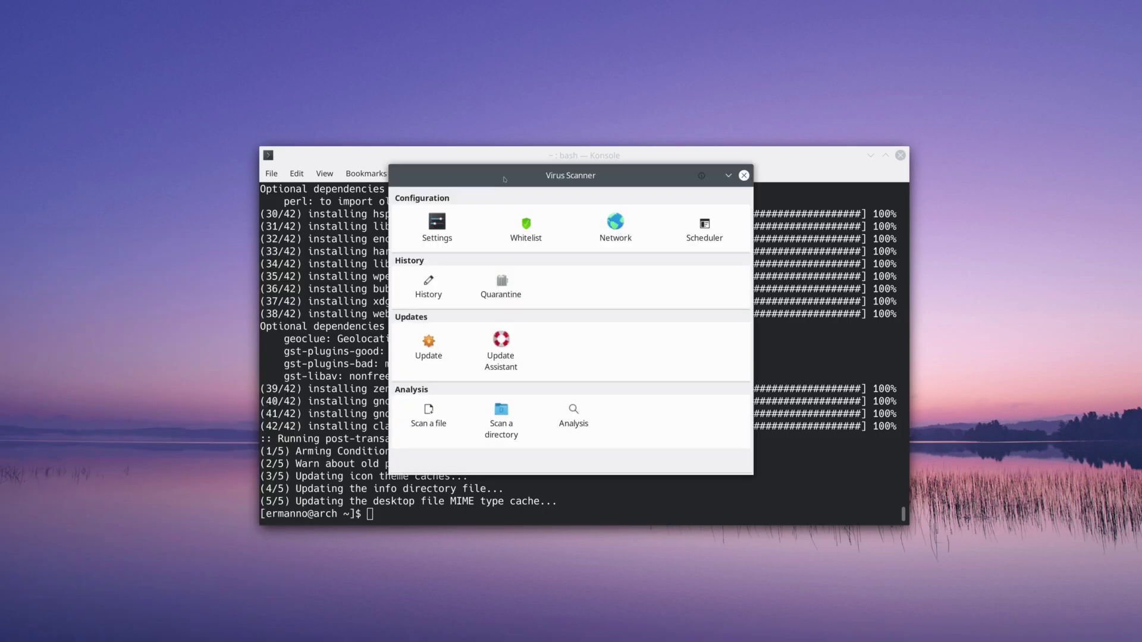
left_click(869, 156)
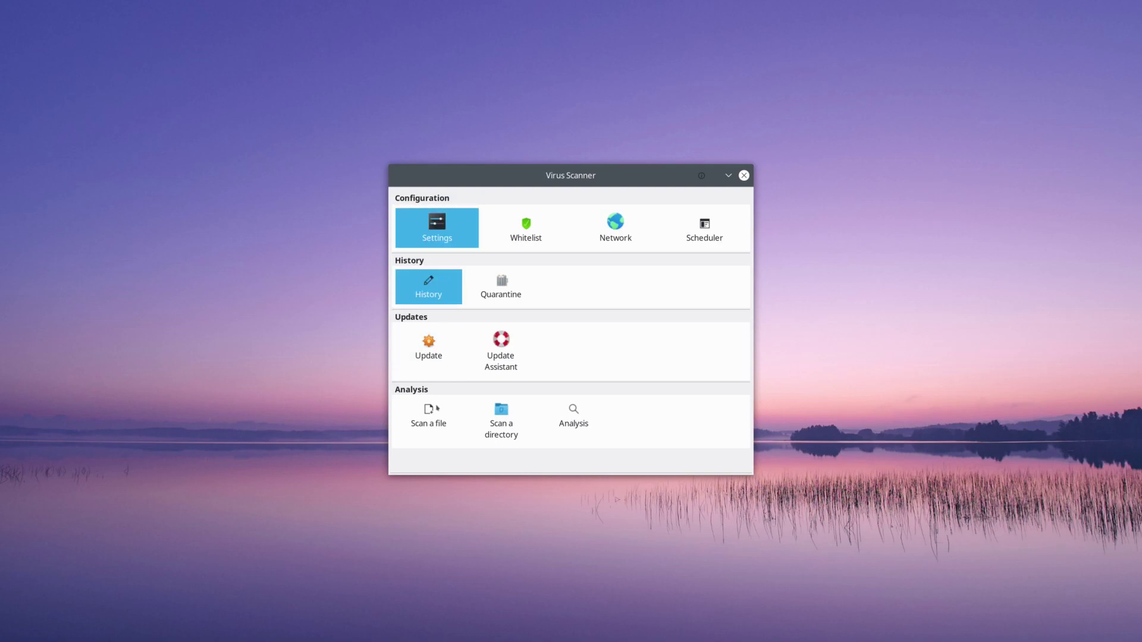
Review the signature update choices in the Update Assistant and the scan and signature times in the Scheduler
left_click(502, 350)
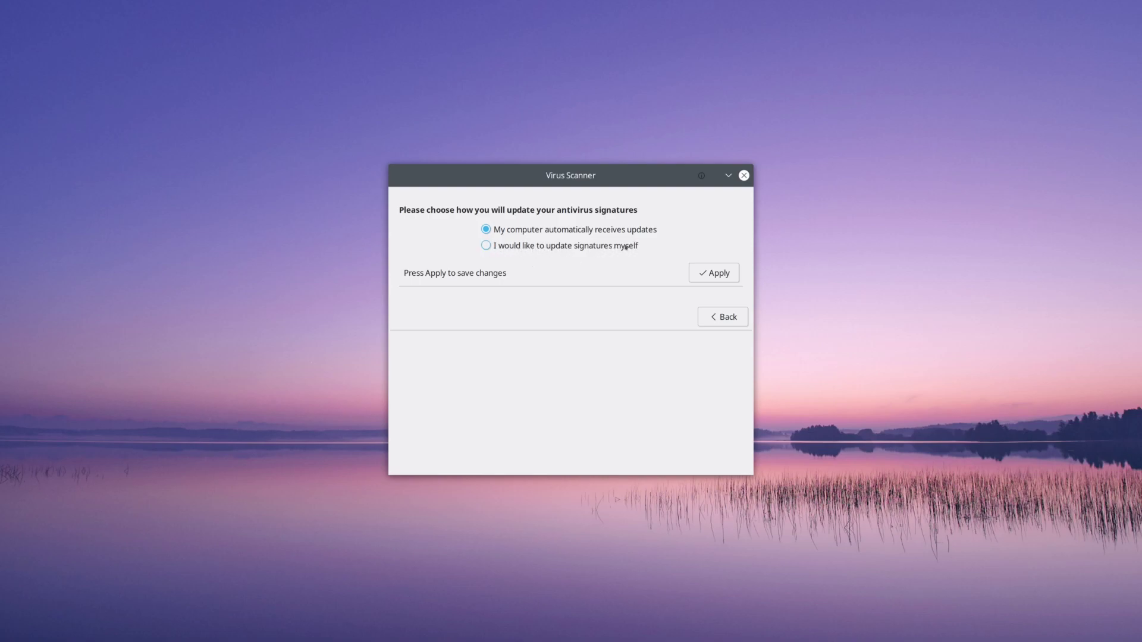
left_click(718, 322)
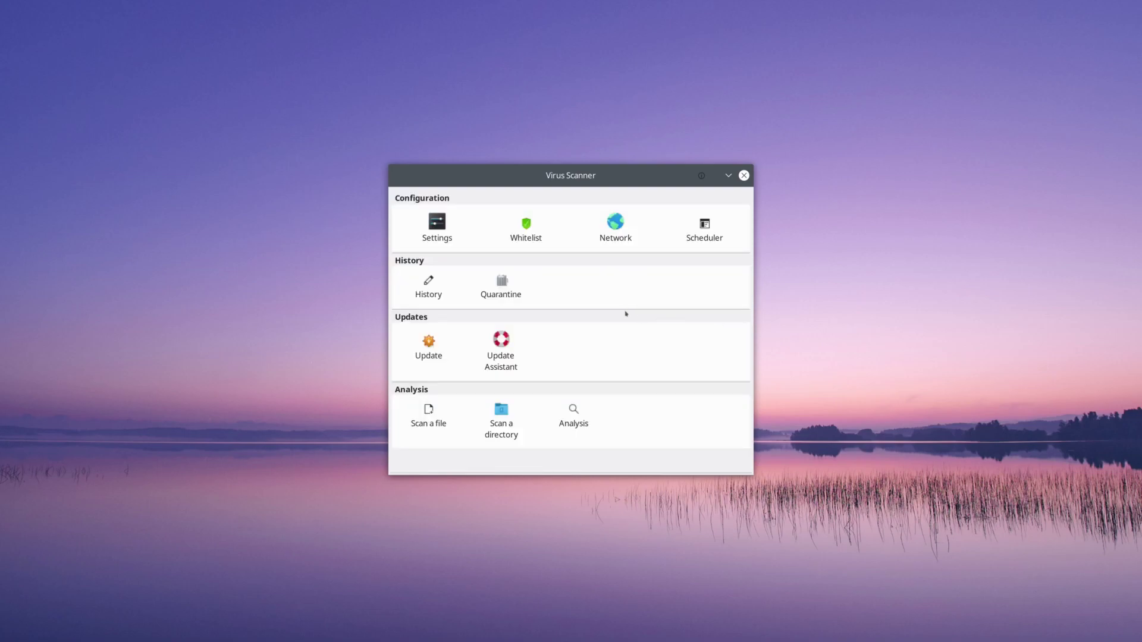
left_click(706, 234)
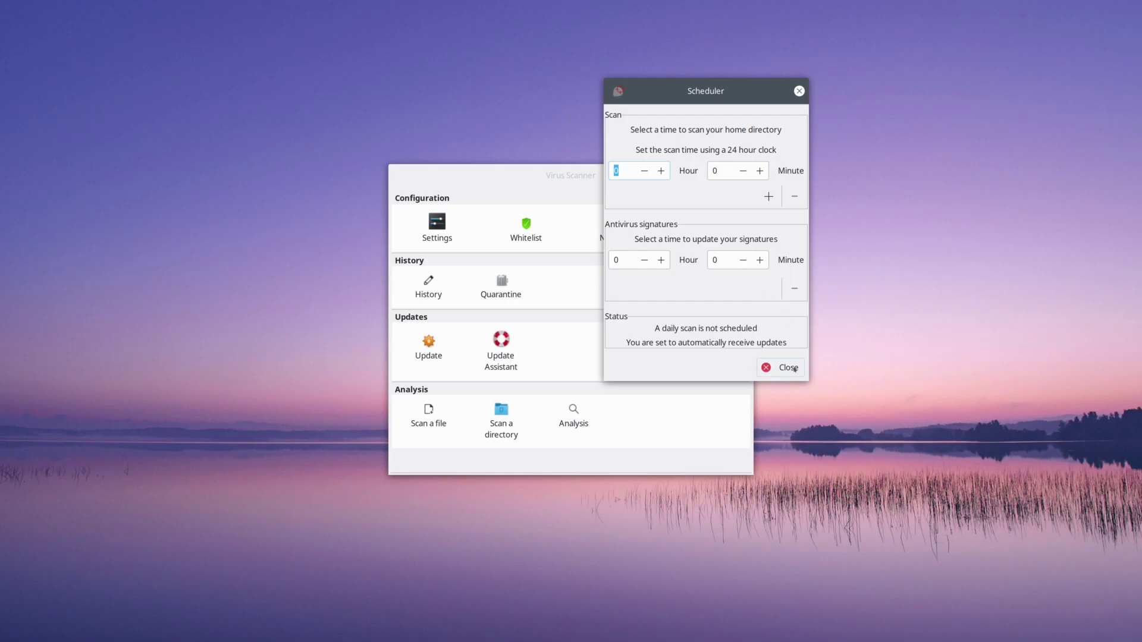
key("Escape")
Scan the recent file Text1 from Downloads for viruses and dismiss the result message
left_click(446, 422)
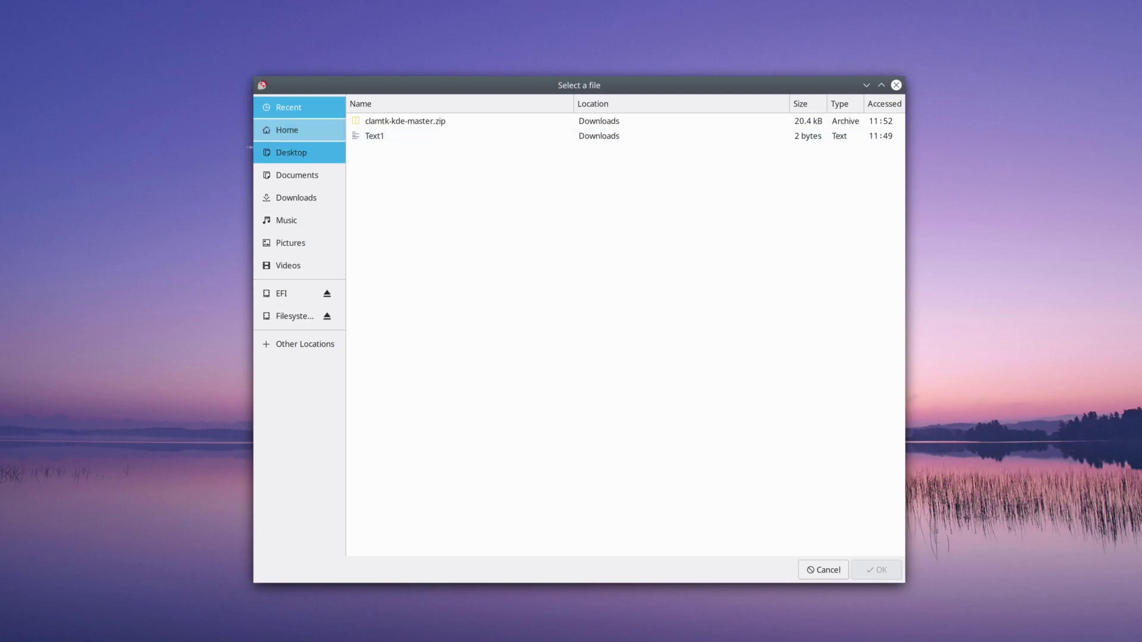
left_click(381, 136)
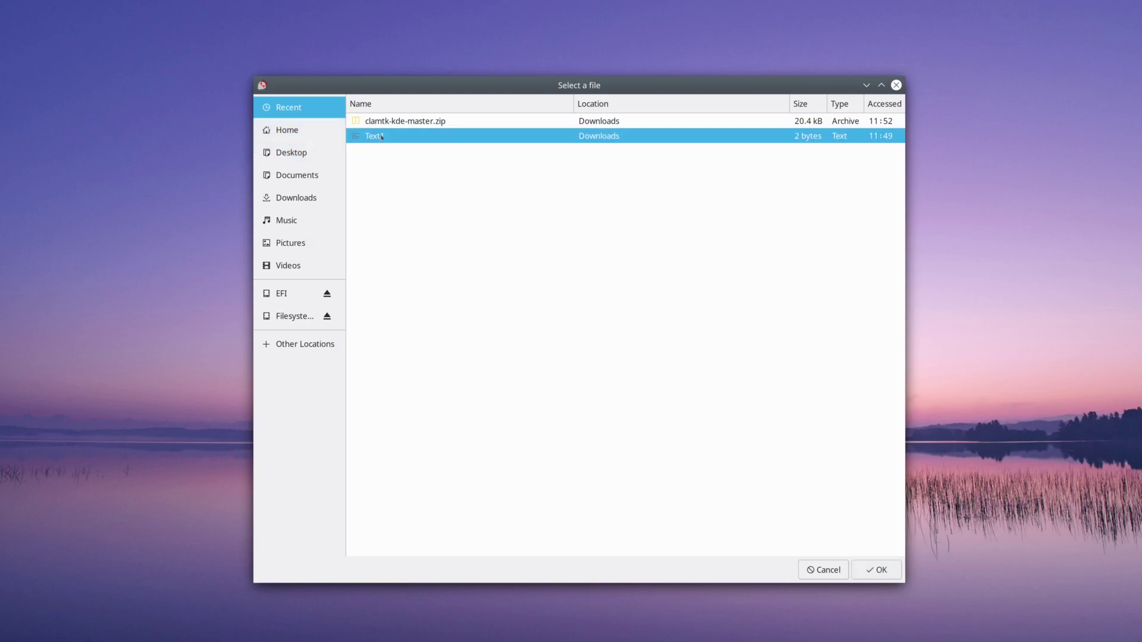
left_click(877, 569)
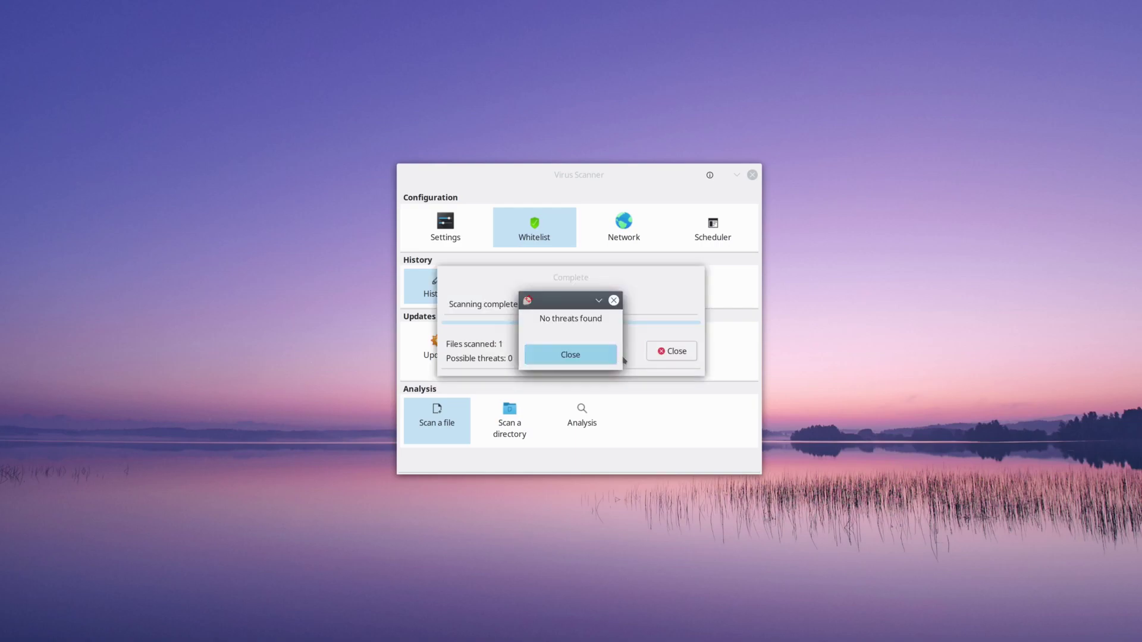
left_click(585, 359)
left_click(512, 418)
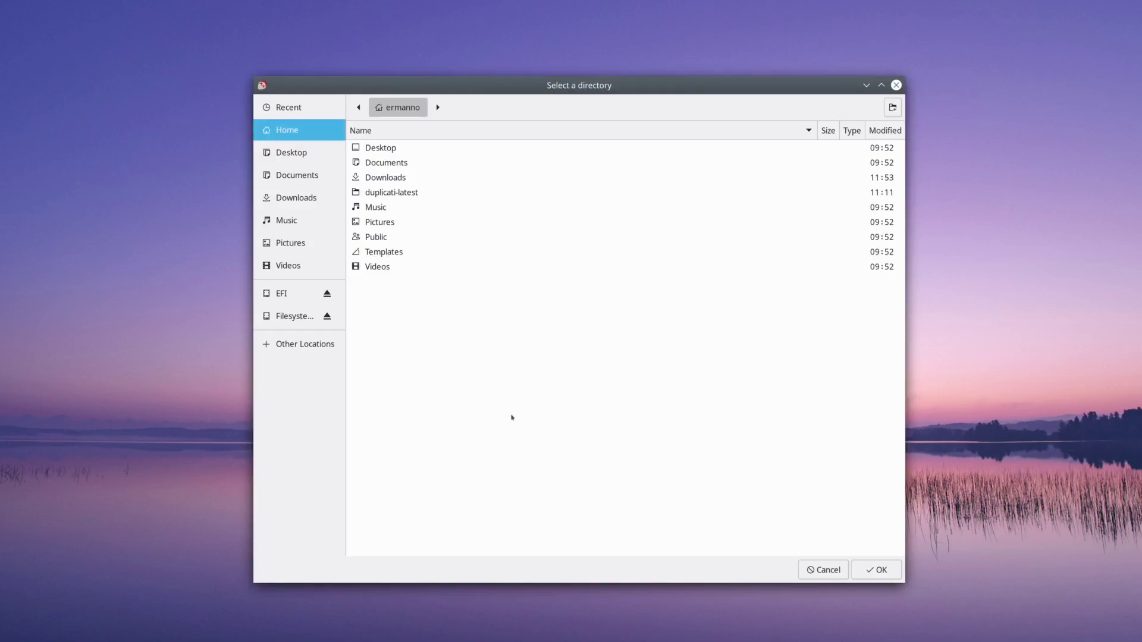
left_click(388, 164)
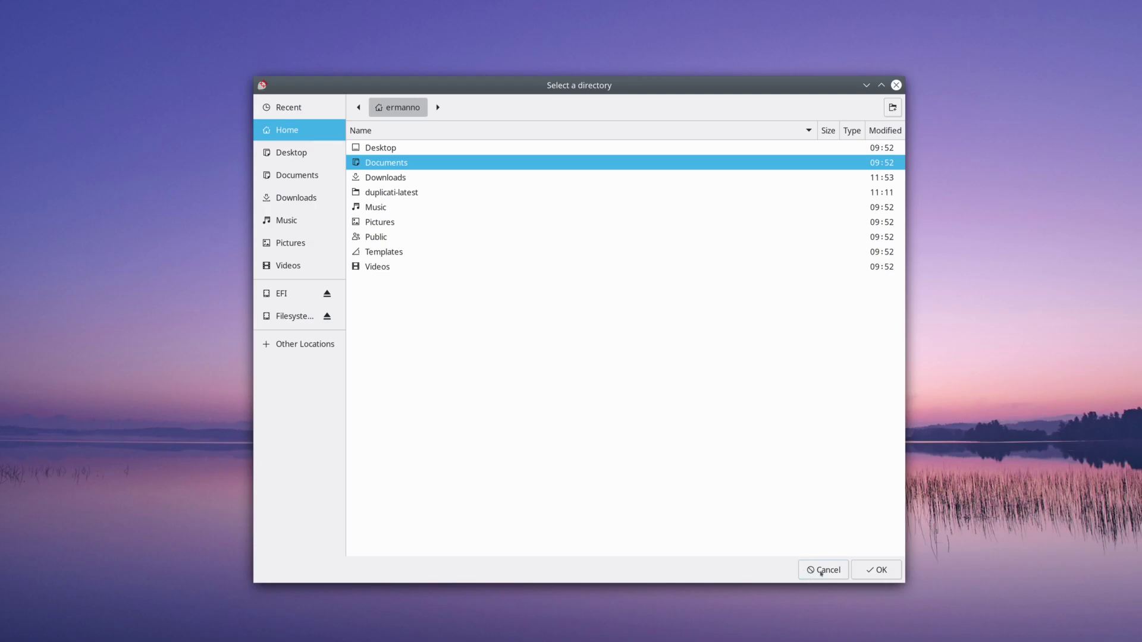
left_click(823, 570)
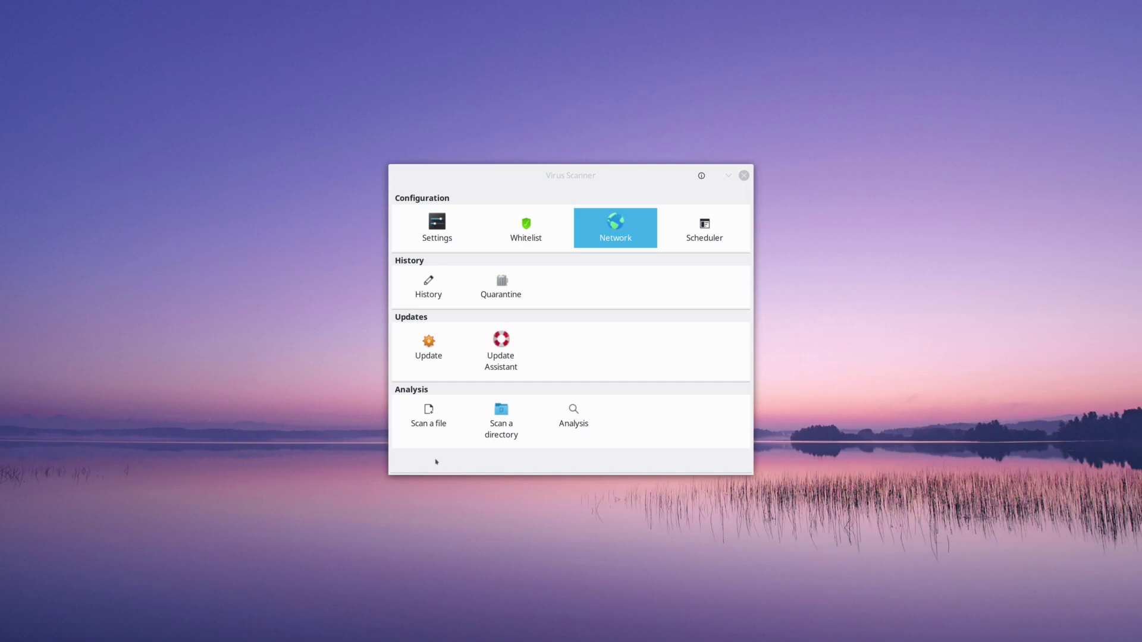
Close the ClamTk virus scanner and switch back to the Konsole terminal
right_click(197, 293)
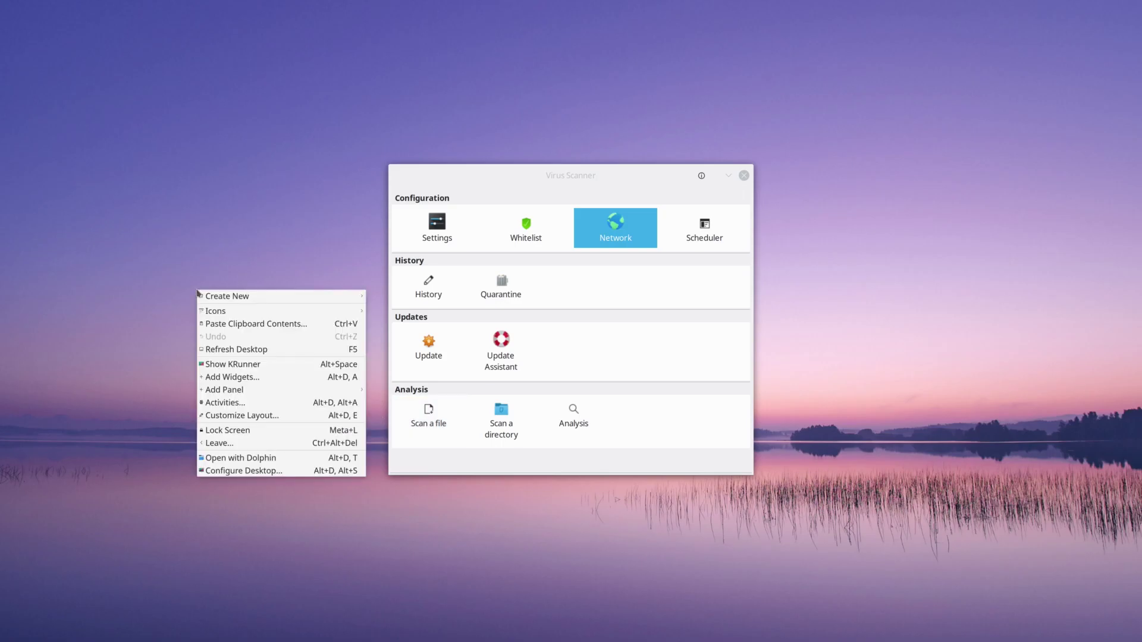
left_click(254, 261)
left_click(743, 176)
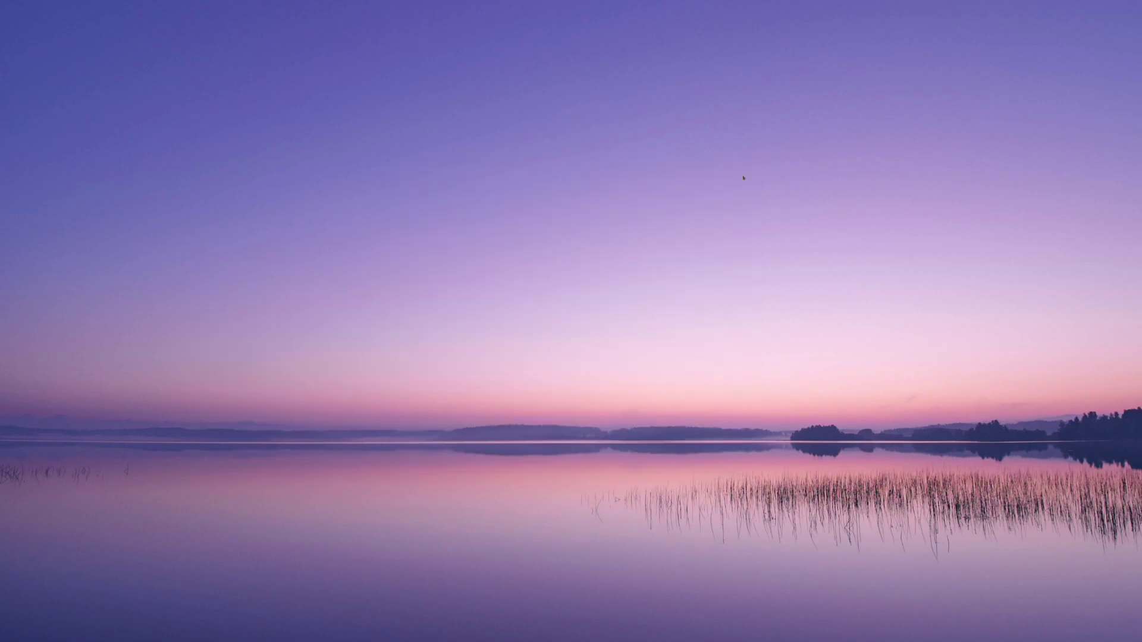
left_click(57, 632)
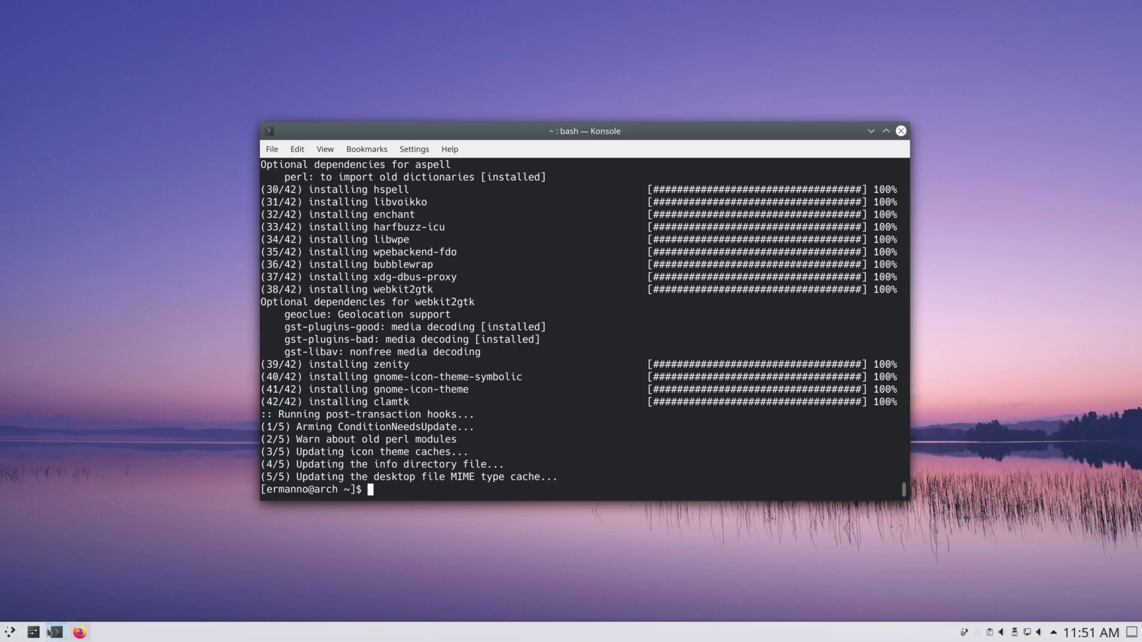
Switch to Firefox and open clamtk's GitHub repository by way of the package's upstream project page
left_click(79, 632)
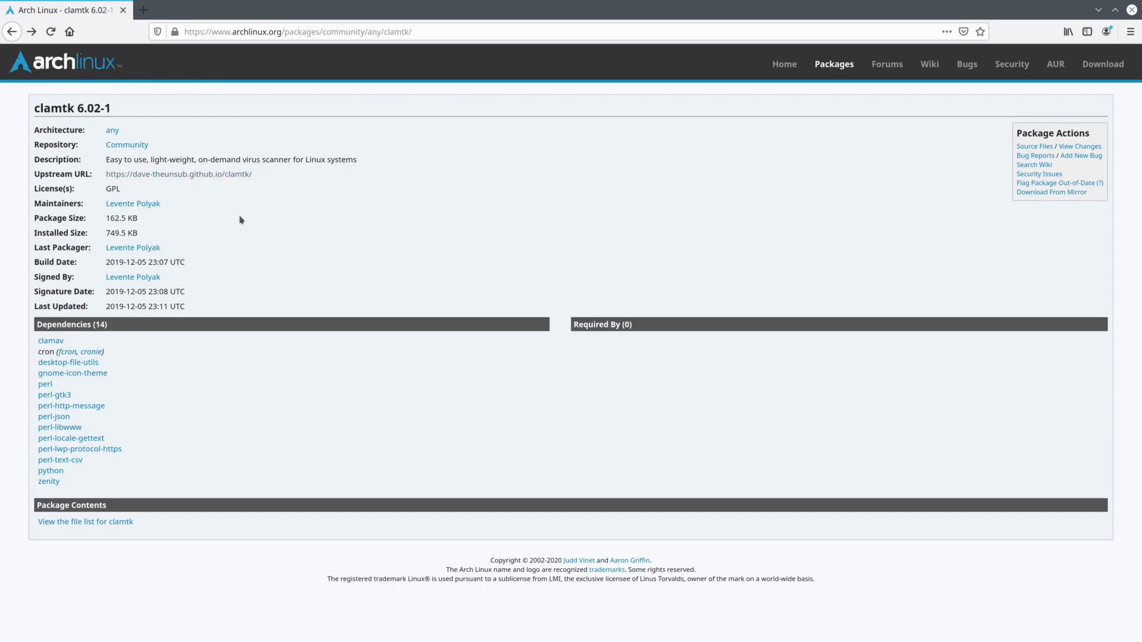
left_click(170, 176)
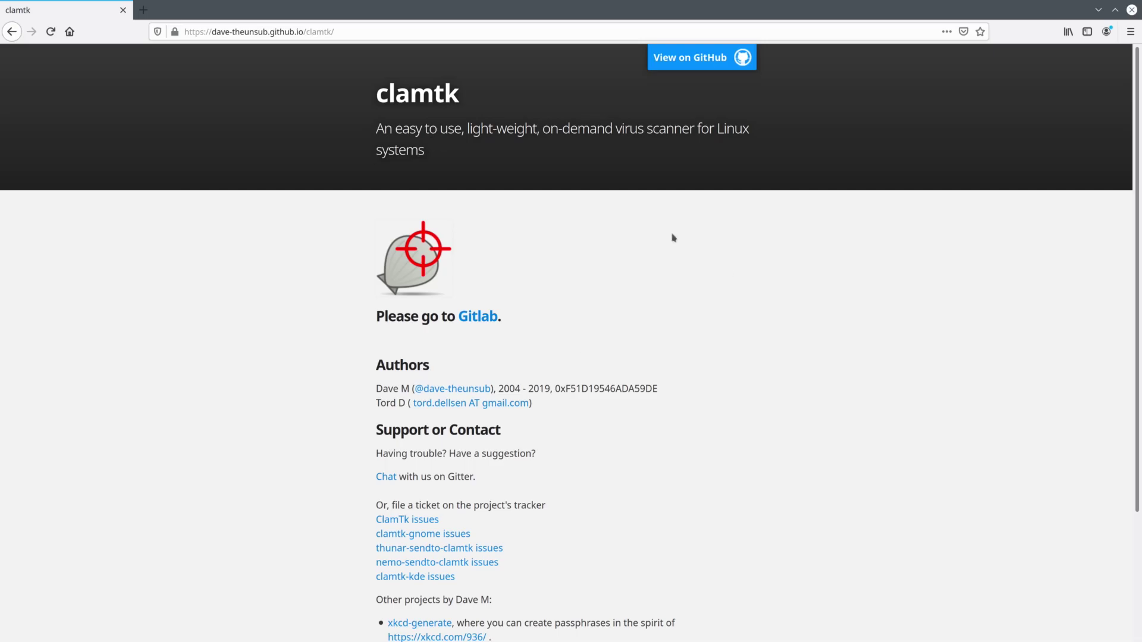
left_click(693, 62)
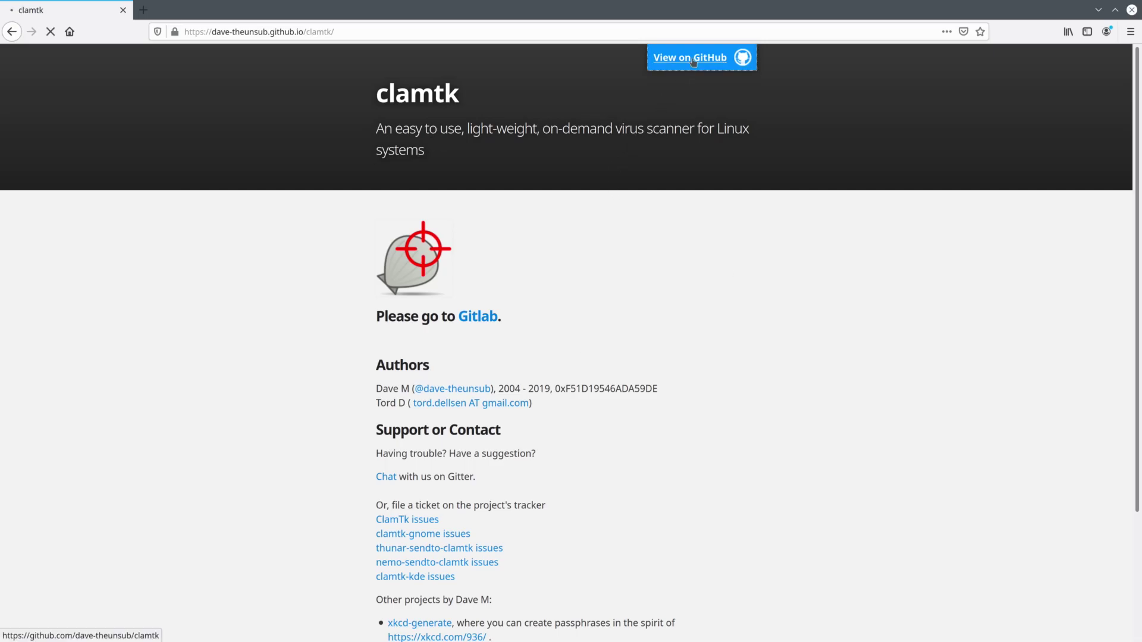
Find the plugin list in the clamtk readme and open the clamtk-kde repository for the Dolphin file manager
scroll(288, 357, "down", 15)
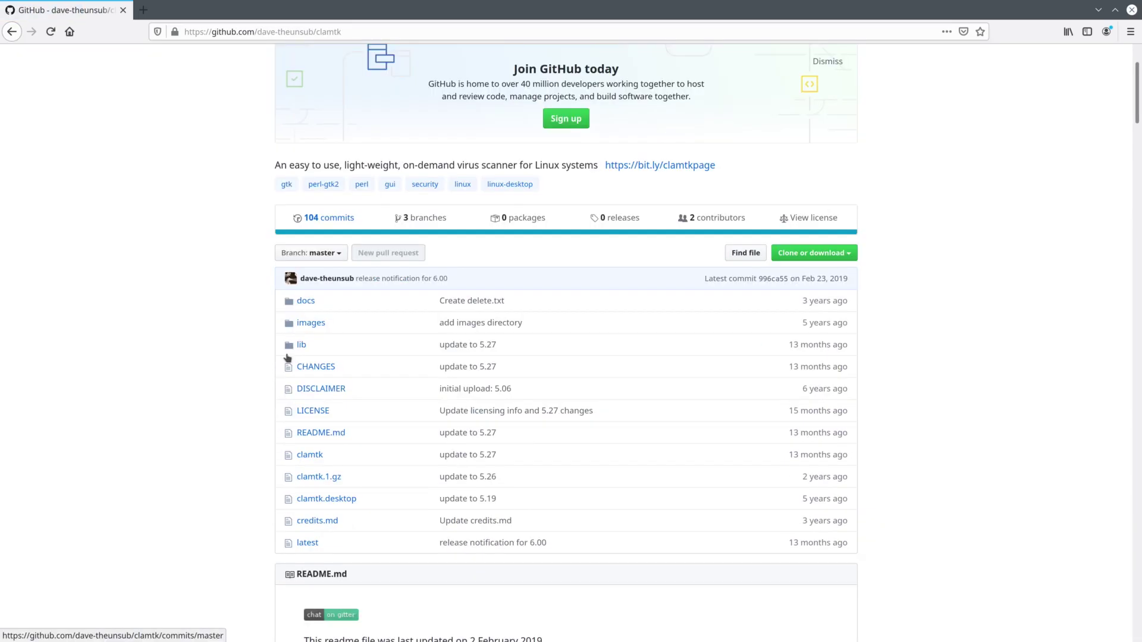
scroll(288, 358, "down", 3)
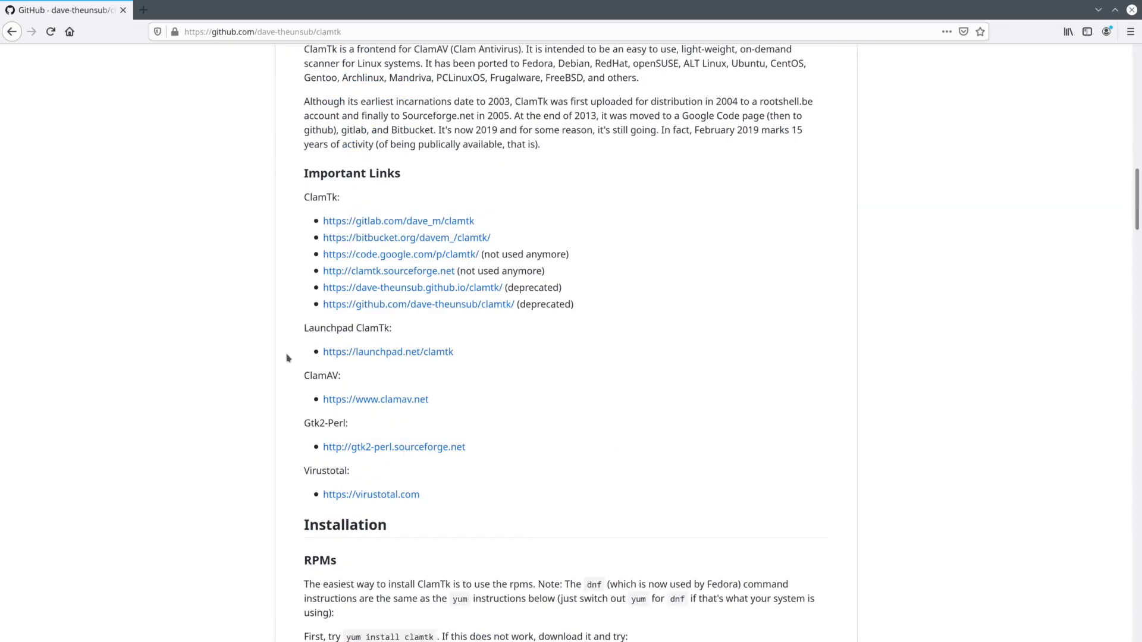
scroll(287, 358, "down", 9)
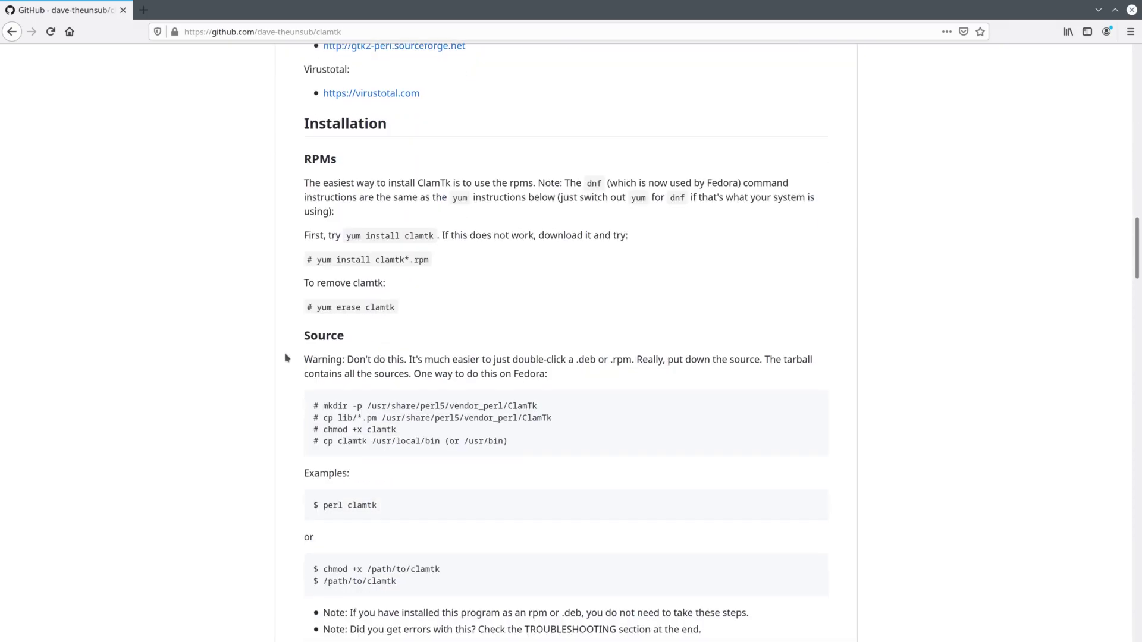
scroll(285, 358, "down", 12)
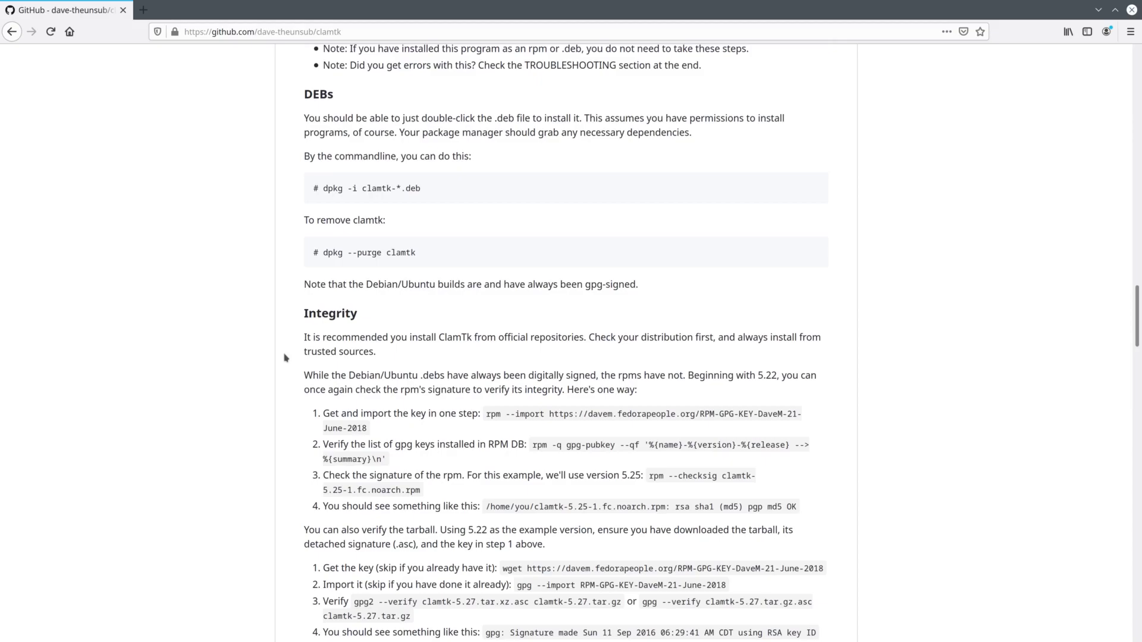
scroll(284, 358, "down", 3)
scroll(283, 358, "down", 12)
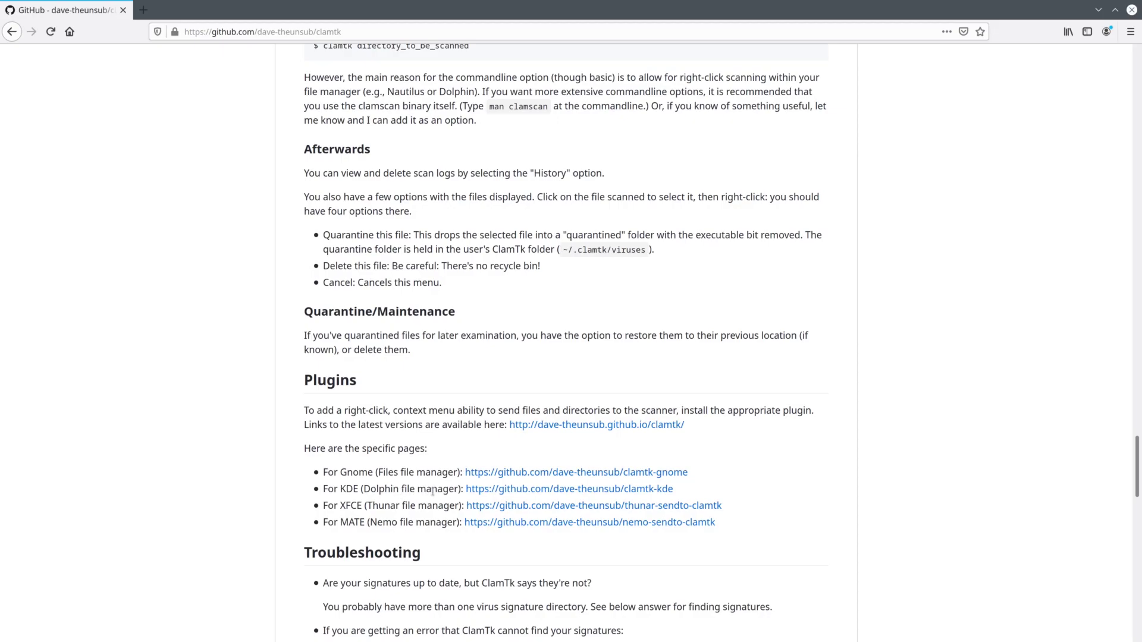
left_click(588, 495)
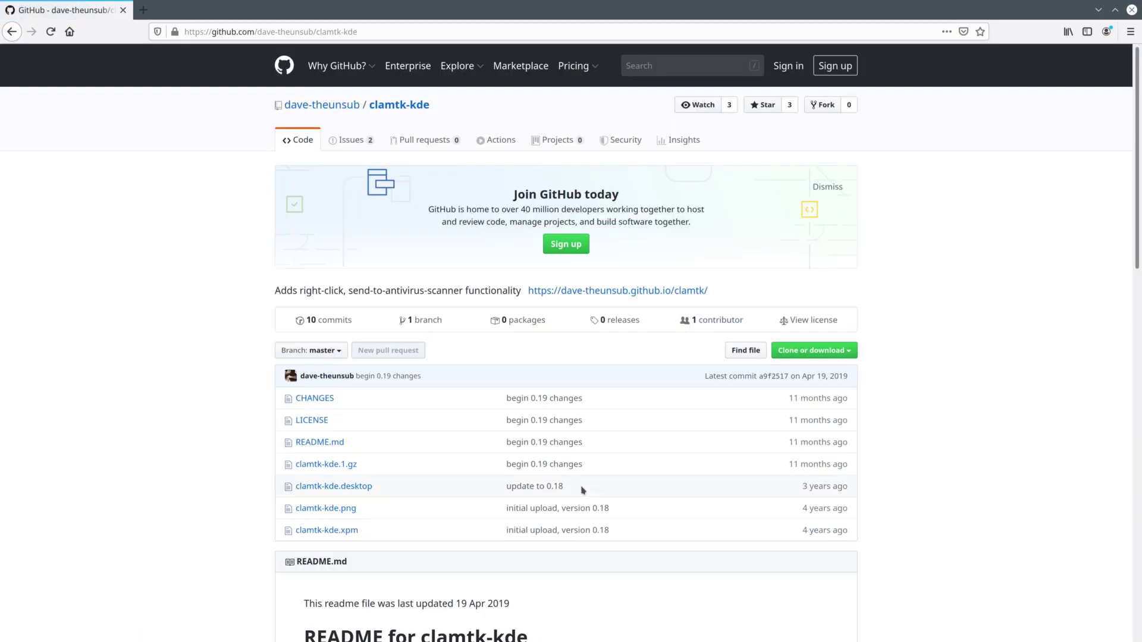
Download the clamtk-kde repository as a ZIP archive and save the file to disk
left_click(849, 352)
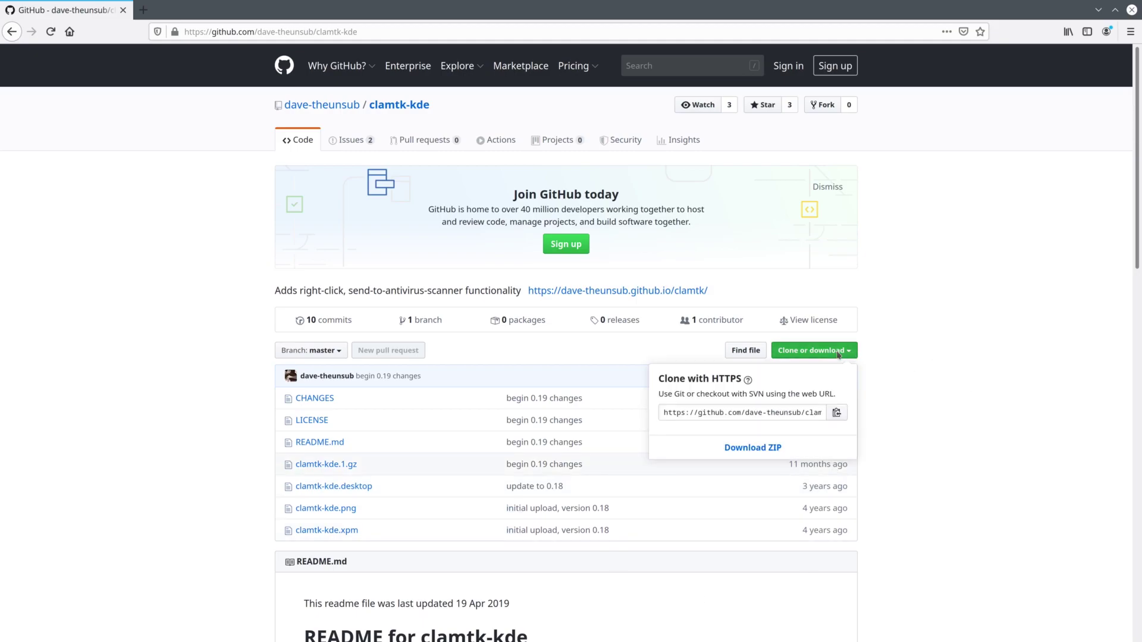
left_click(747, 449)
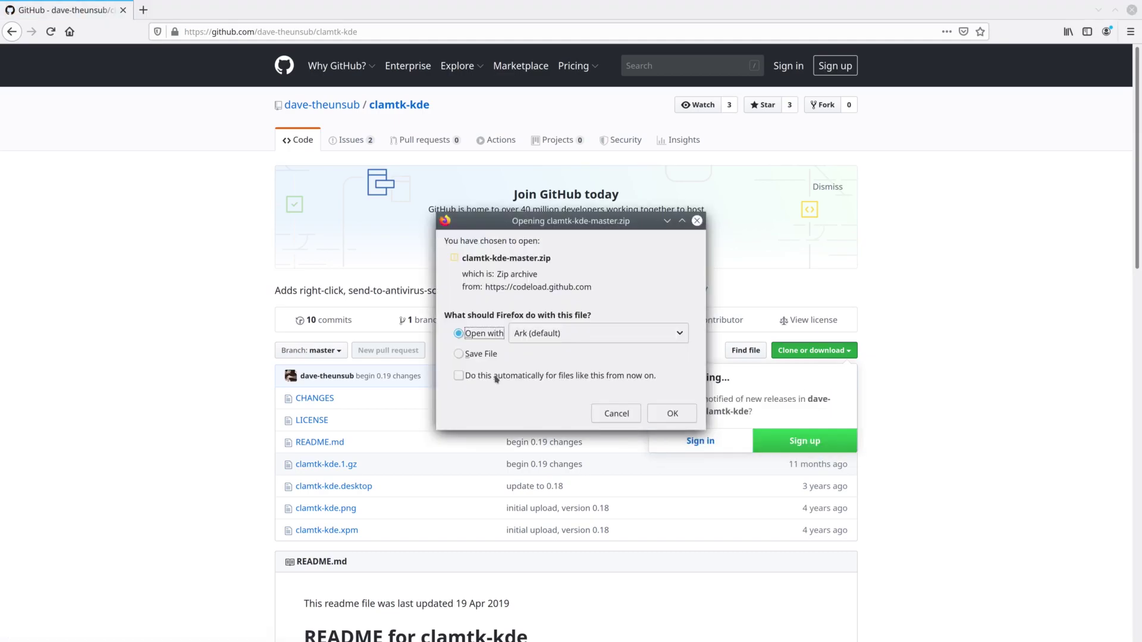
left_click(484, 355)
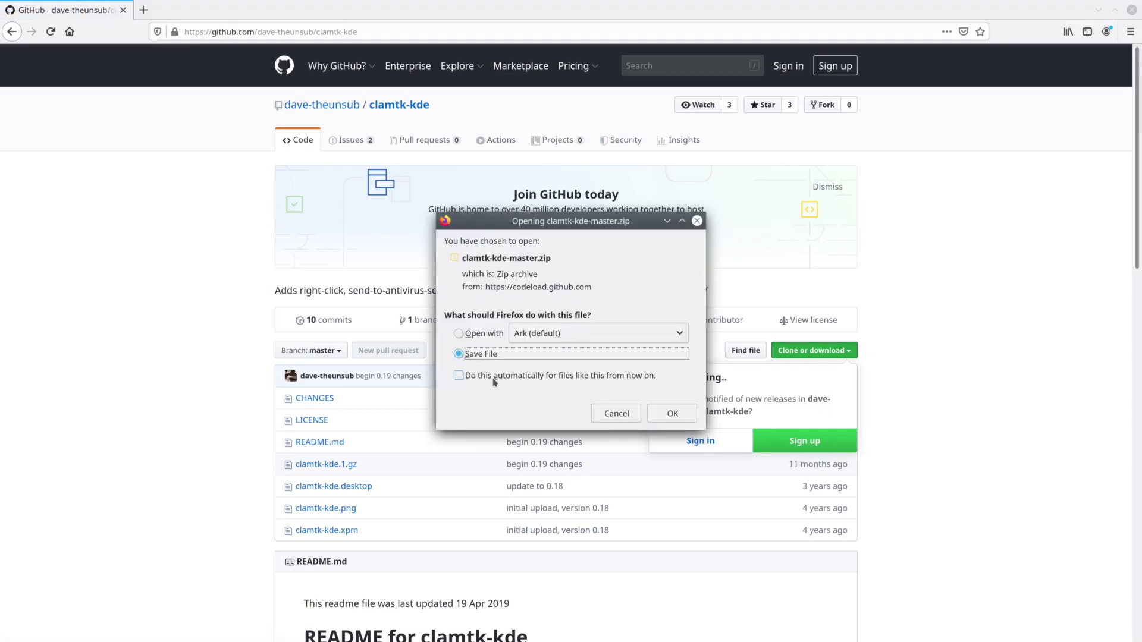
left_click(671, 414)
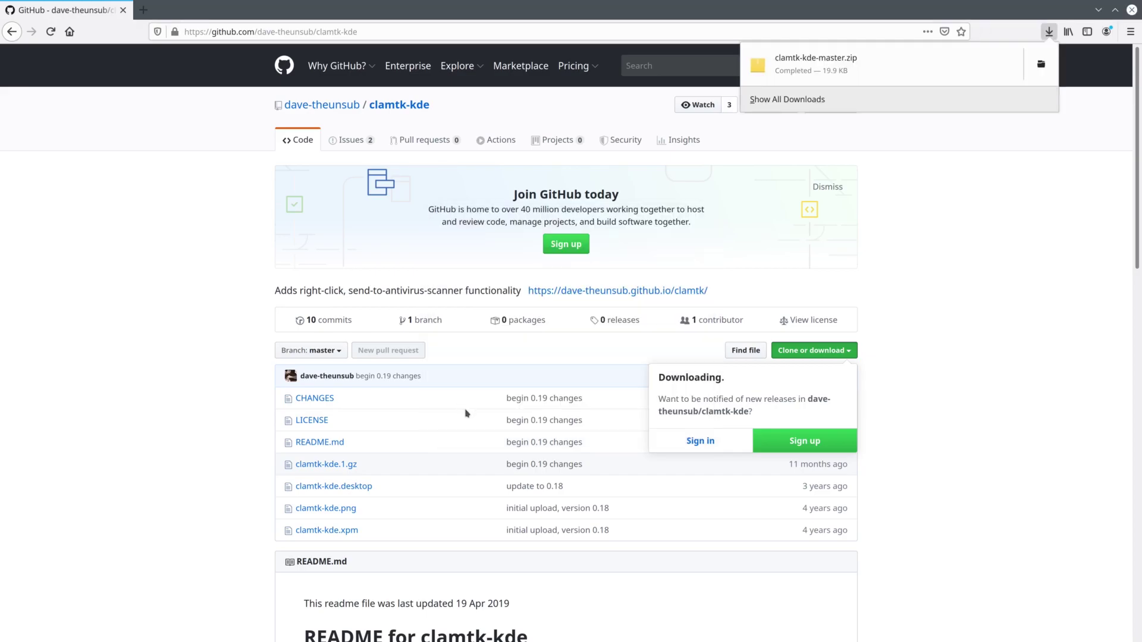
Extract clamtk-kde-master.zip into Downloads using Dolphin and Ark, and open the extracted clamtk-kde-master folder
left_click(7, 632)
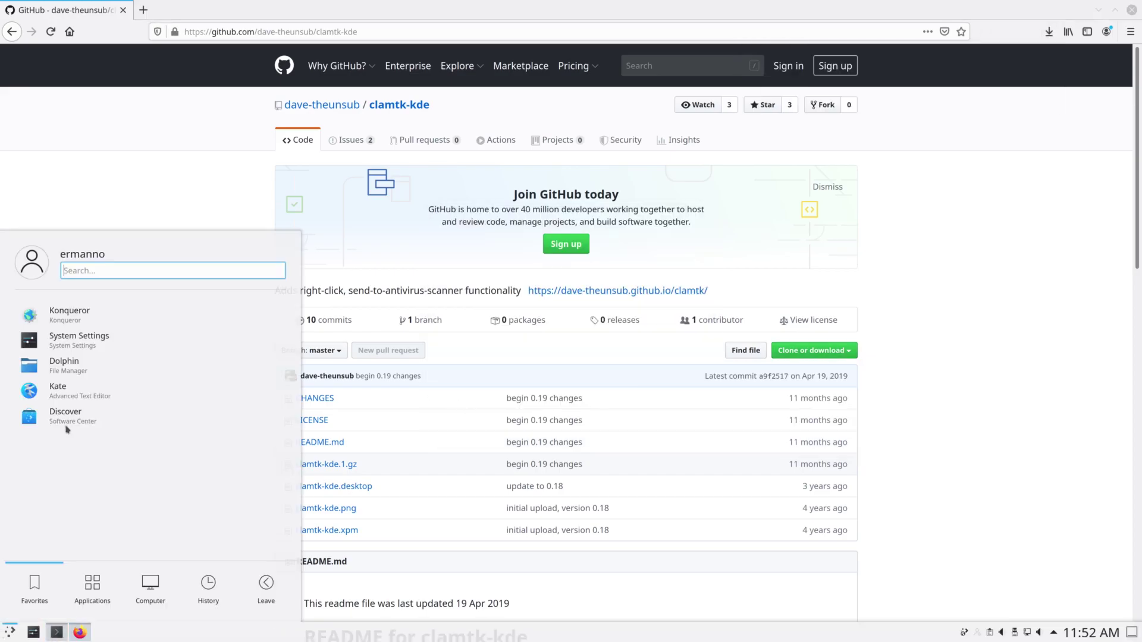
left_click(68, 367)
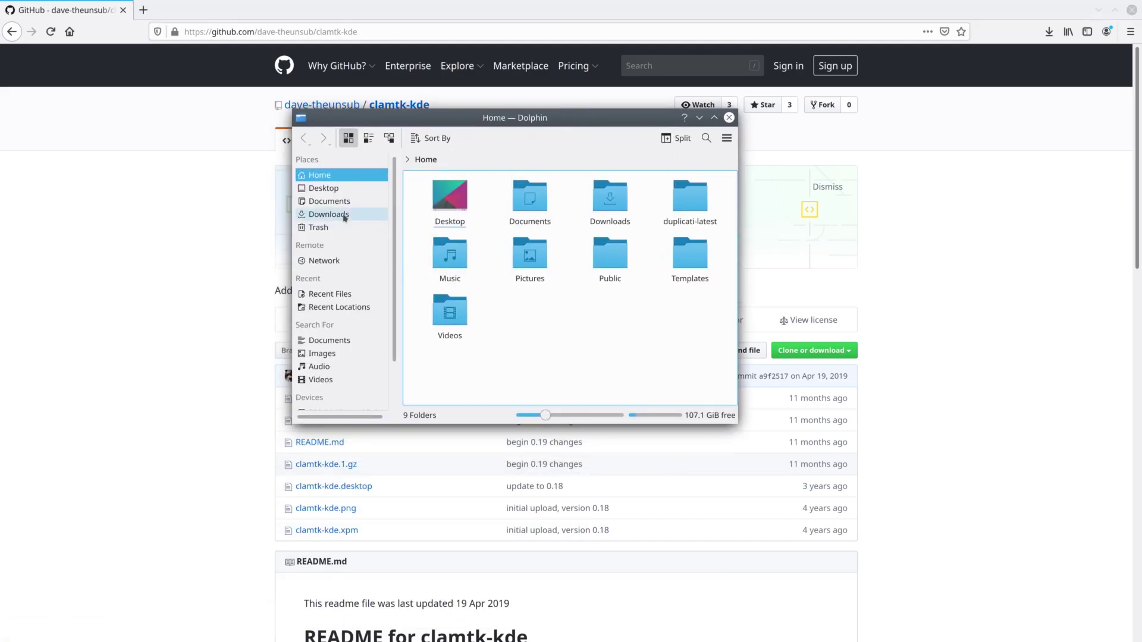
left_click(348, 216)
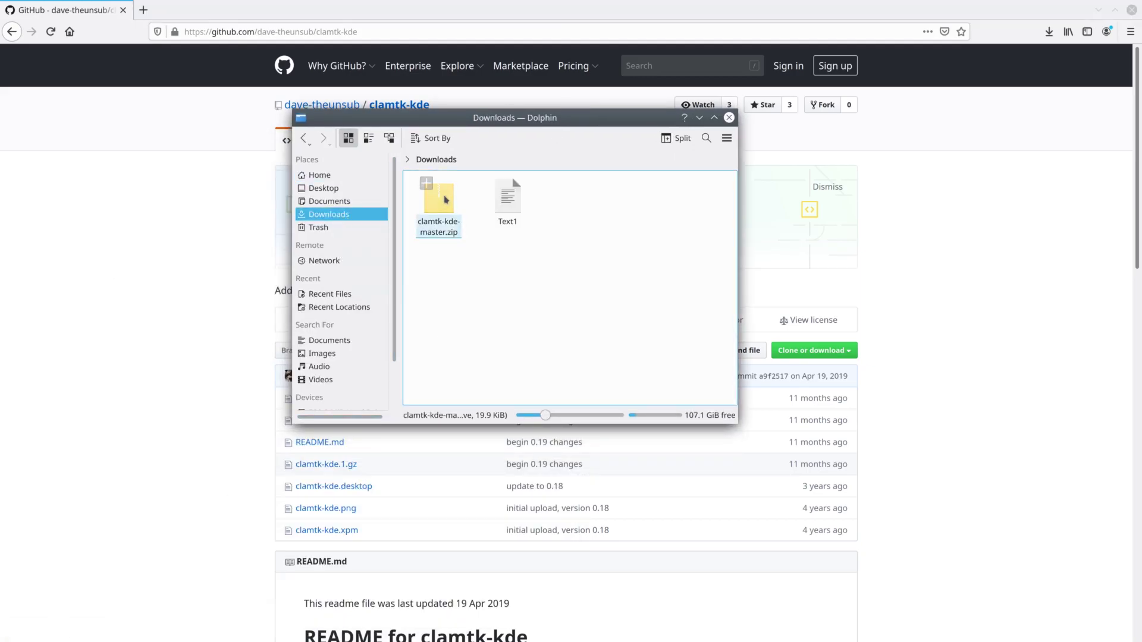
double_click(445, 199)
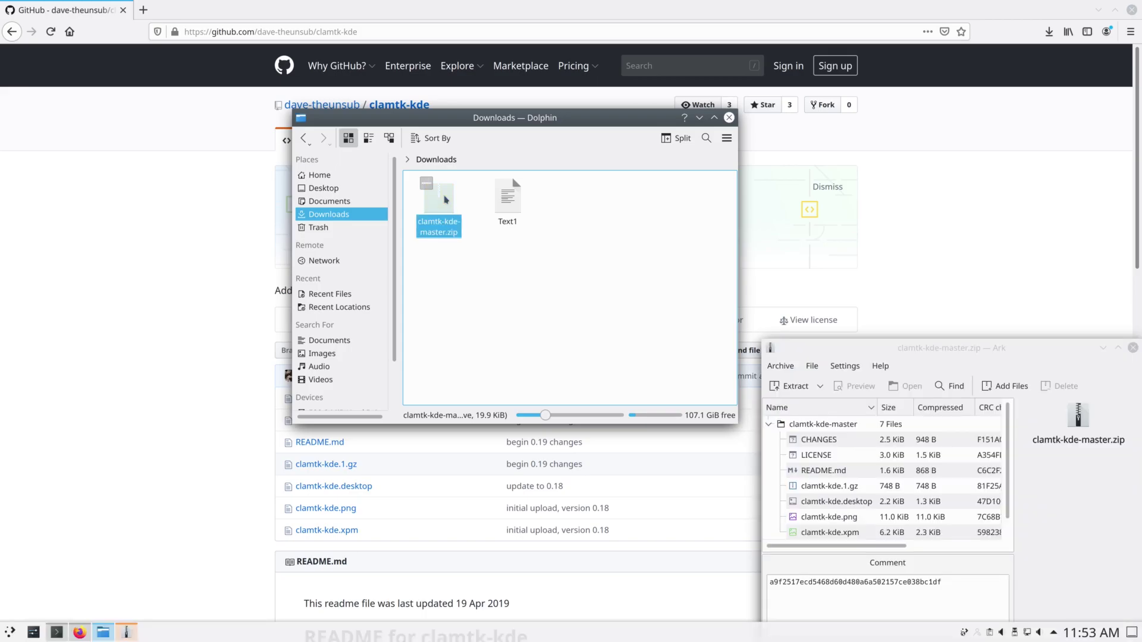
left_click(791, 391)
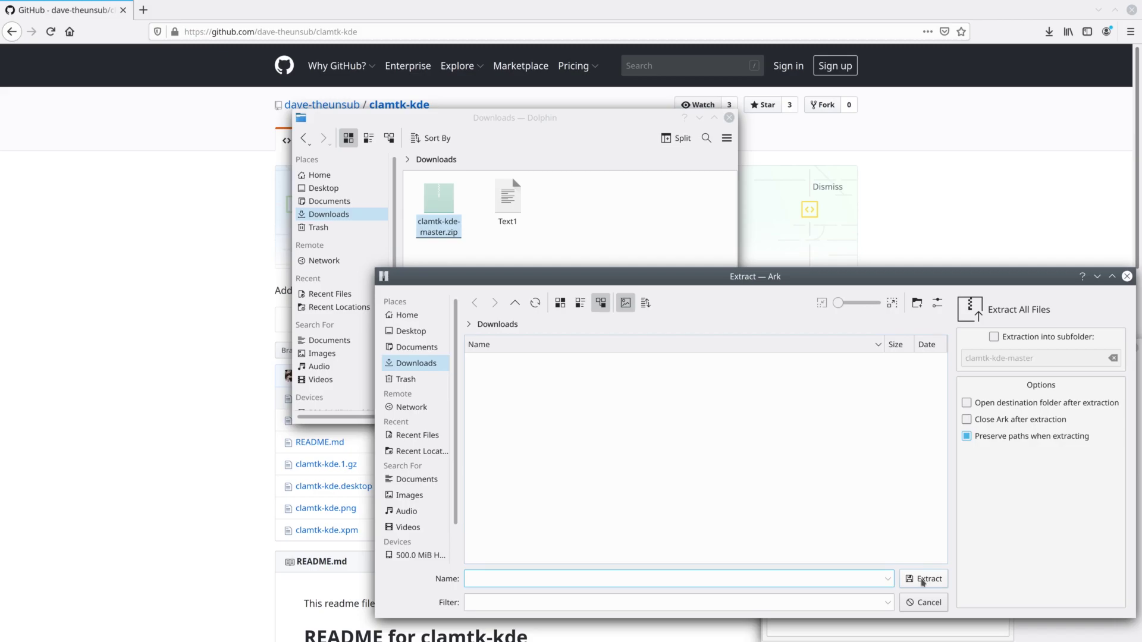
left_click(923, 580)
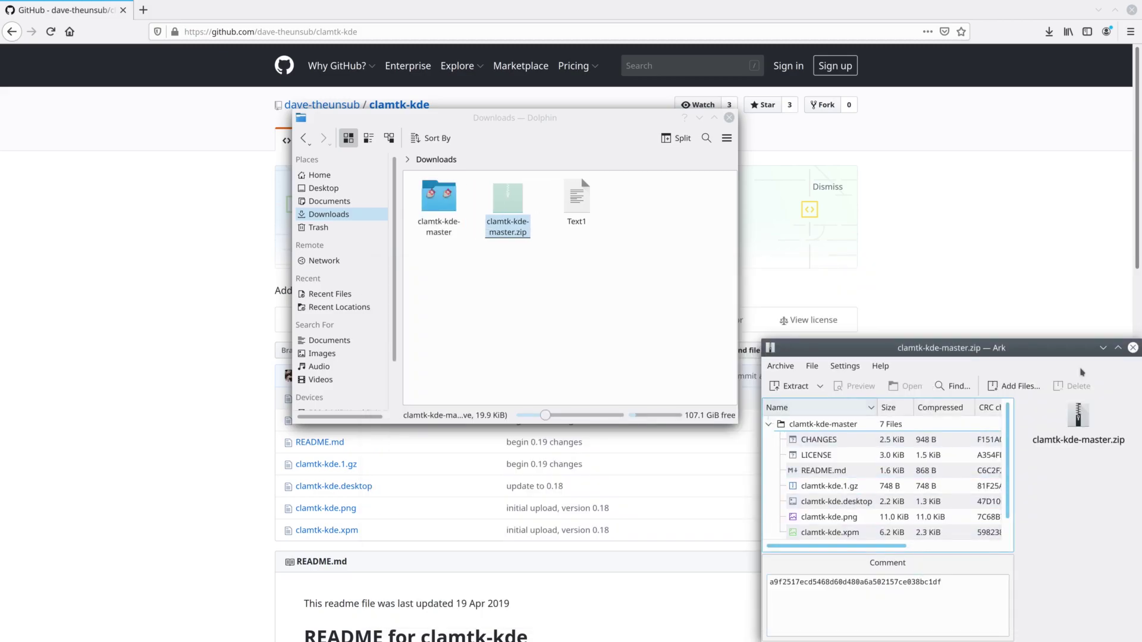
left_click(1133, 347)
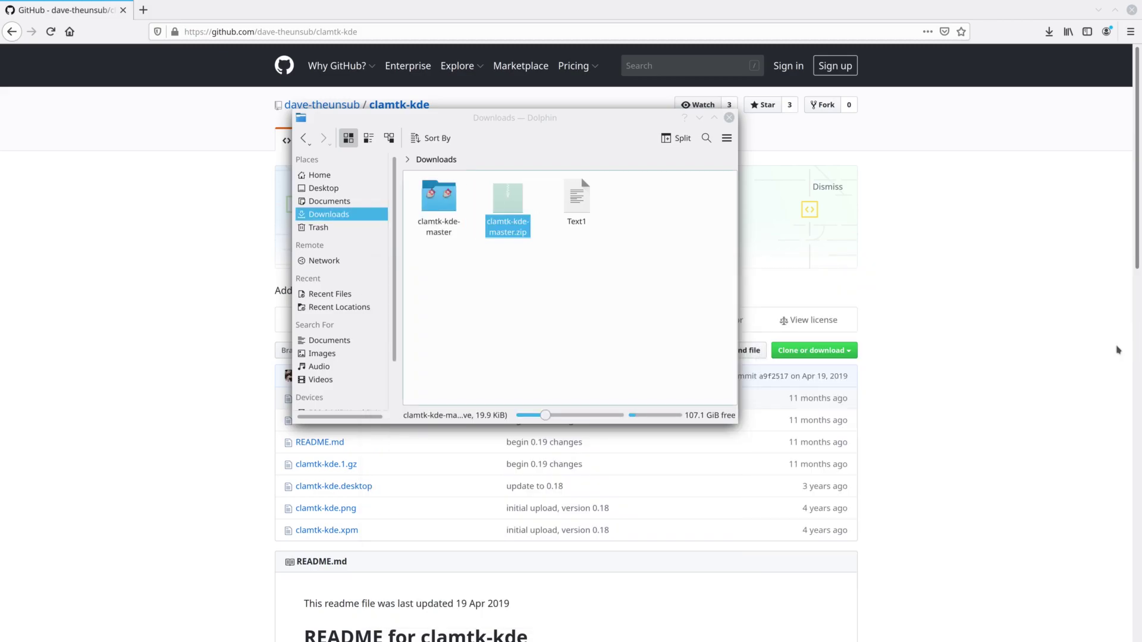
left_click(440, 208)
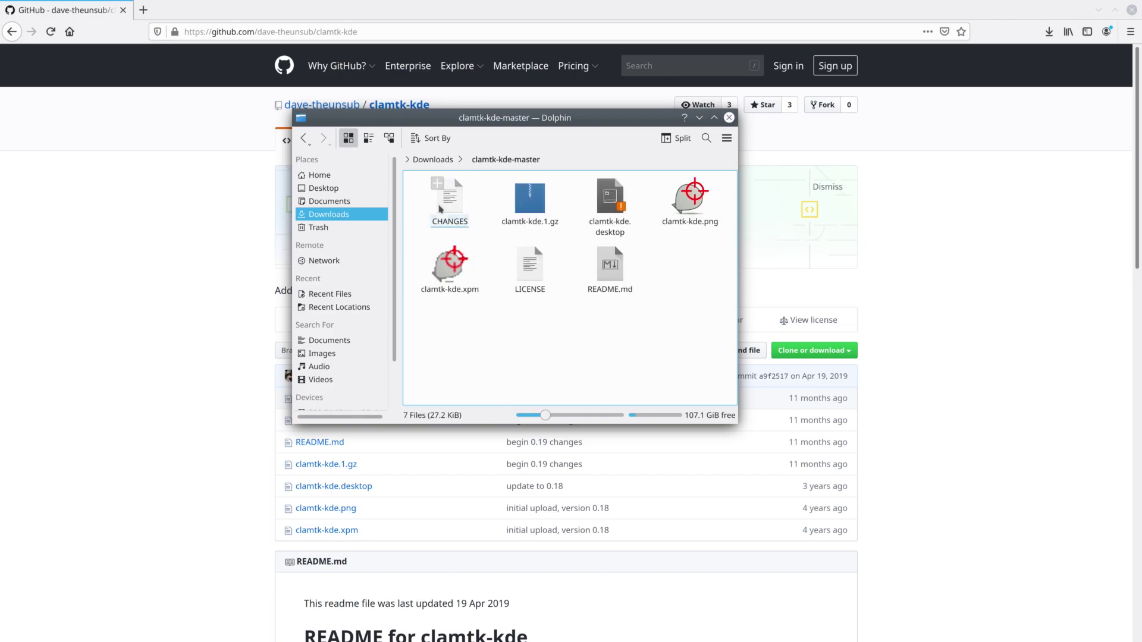
left_click(610, 199)
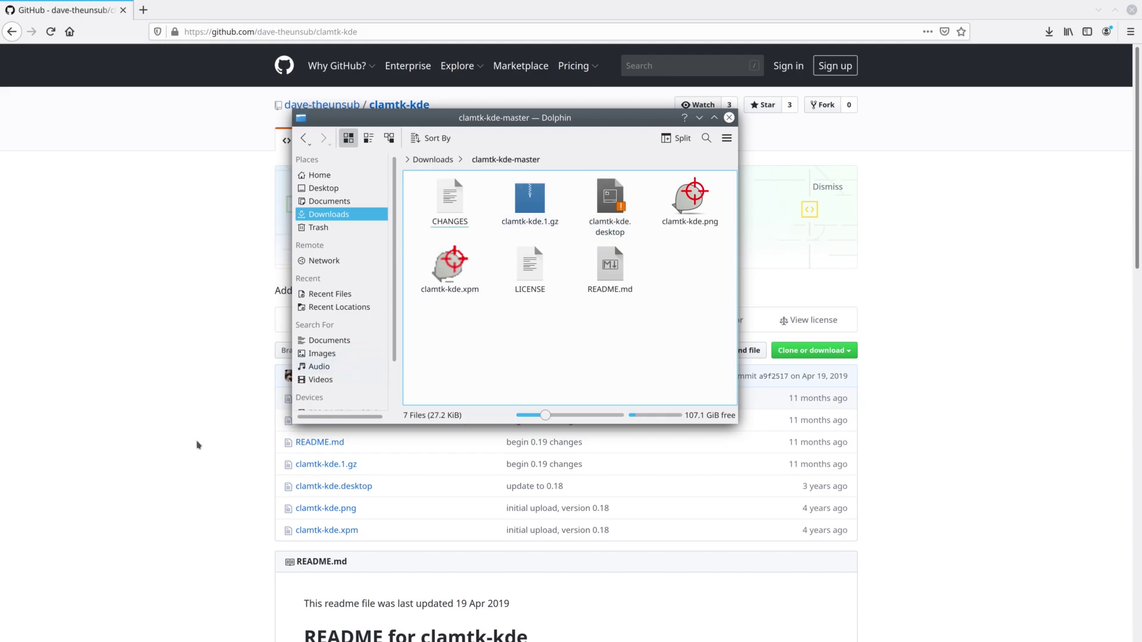
Return to the clamtk-kde readme in Firefox and copy the KDE 5 manual installation command
left_click(199, 445)
scroll(199, 444, "down", 3)
scroll(199, 445, "down", 8)
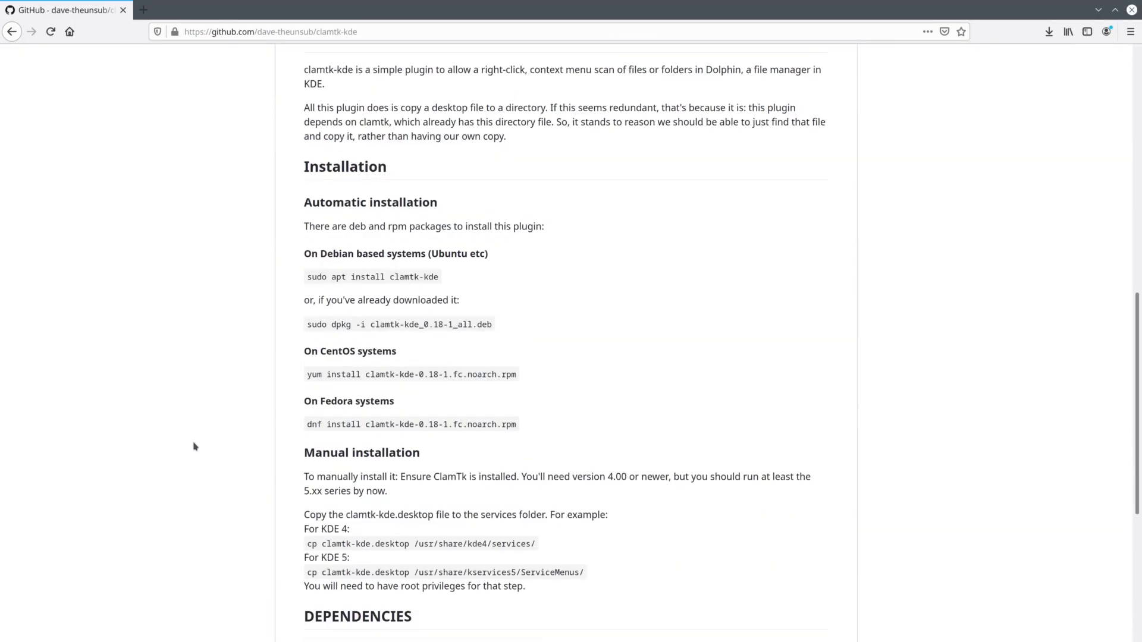
scroll(194, 446, "down", 4)
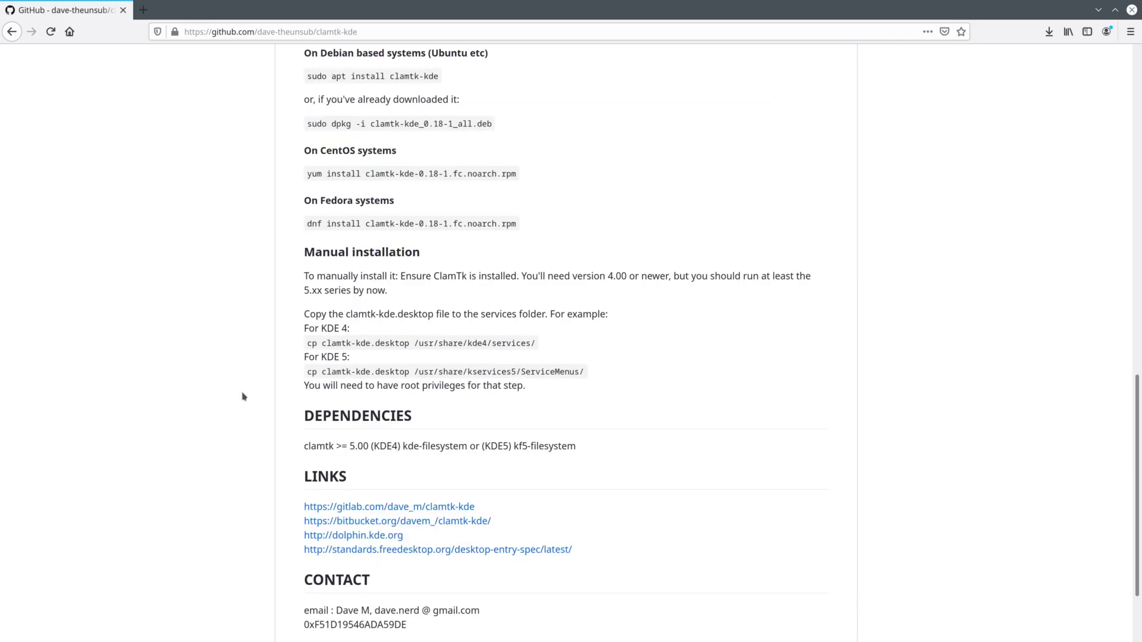
left_click_drag(307, 373, 584, 373)
right_click(571, 372)
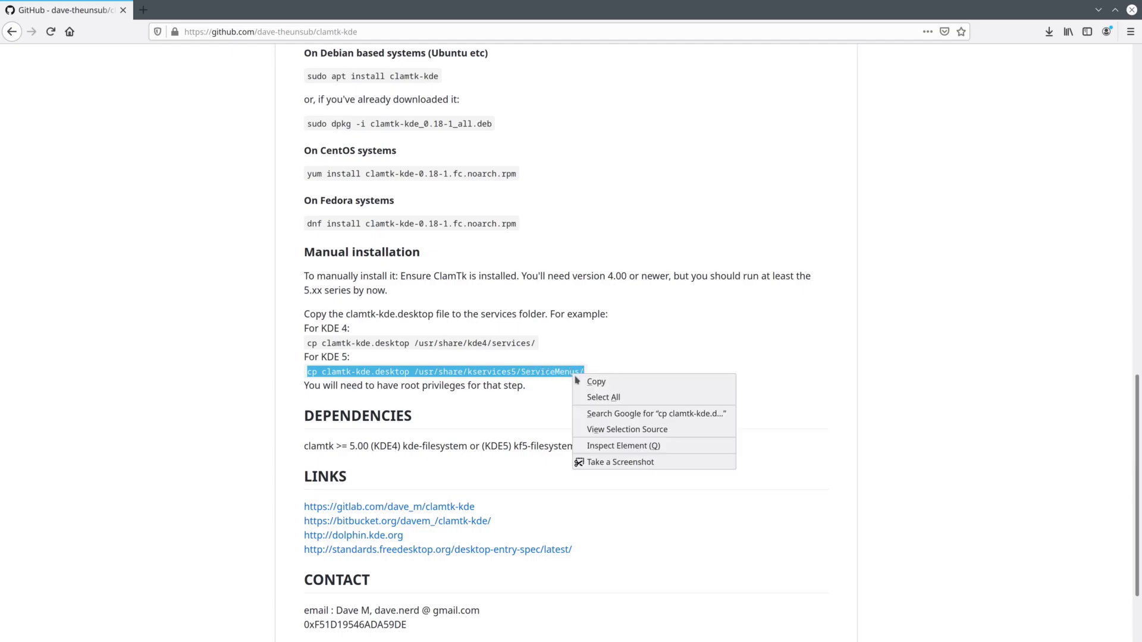
left_click(580, 383)
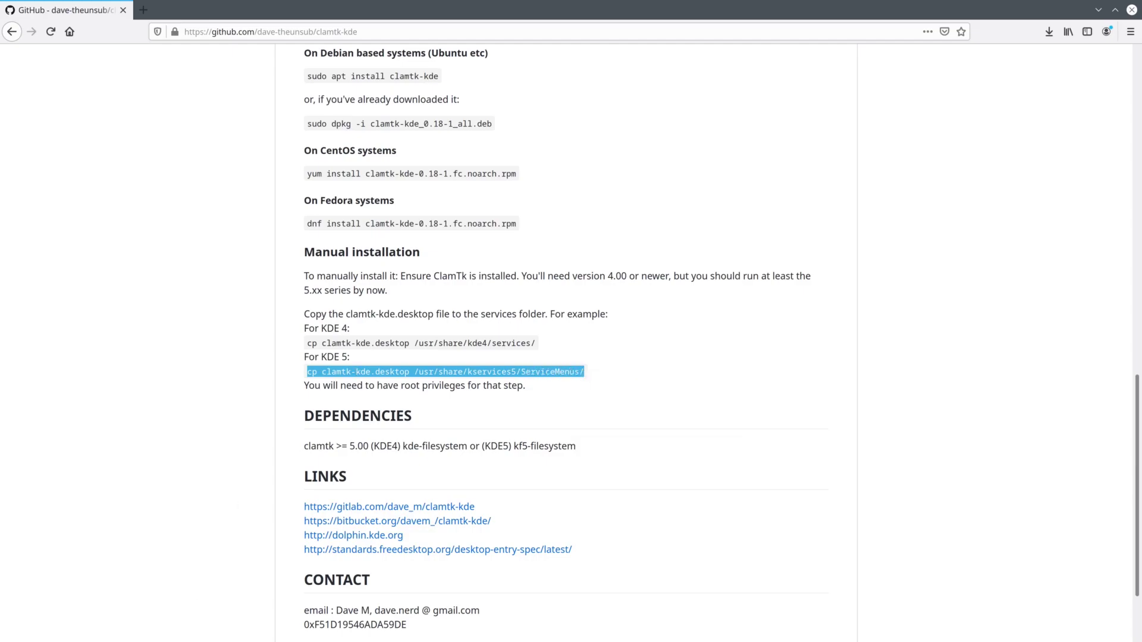
Open a terminal in the clamtk-kde-master folder from Dolphin and move its window fully into view
mouse_move(173, 636)
left_click(112, 635)
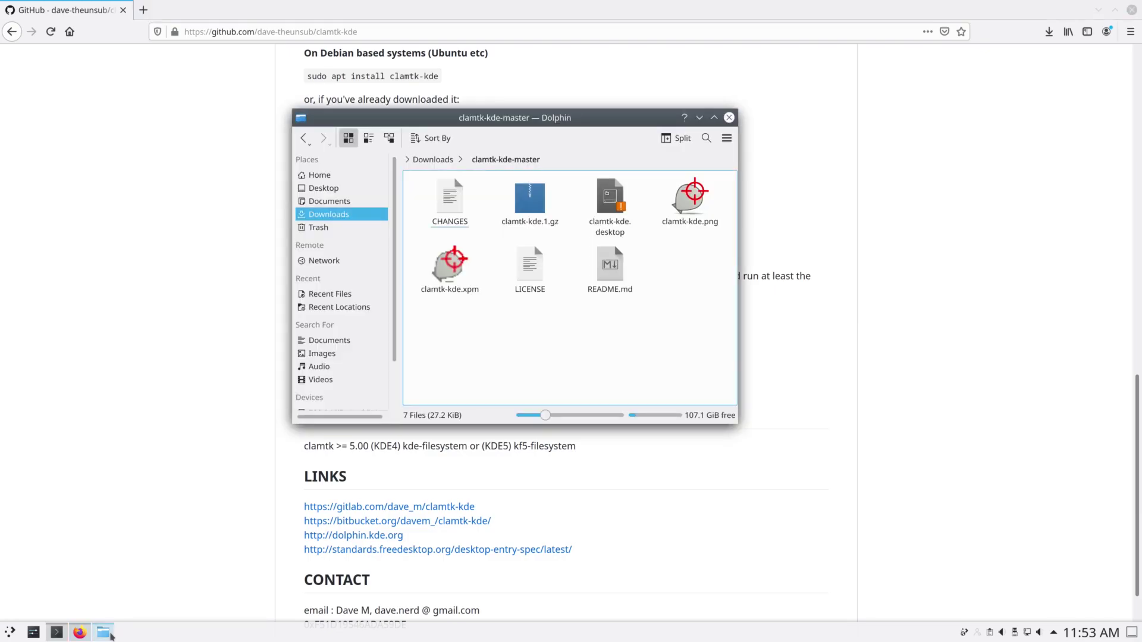
right_click(477, 350)
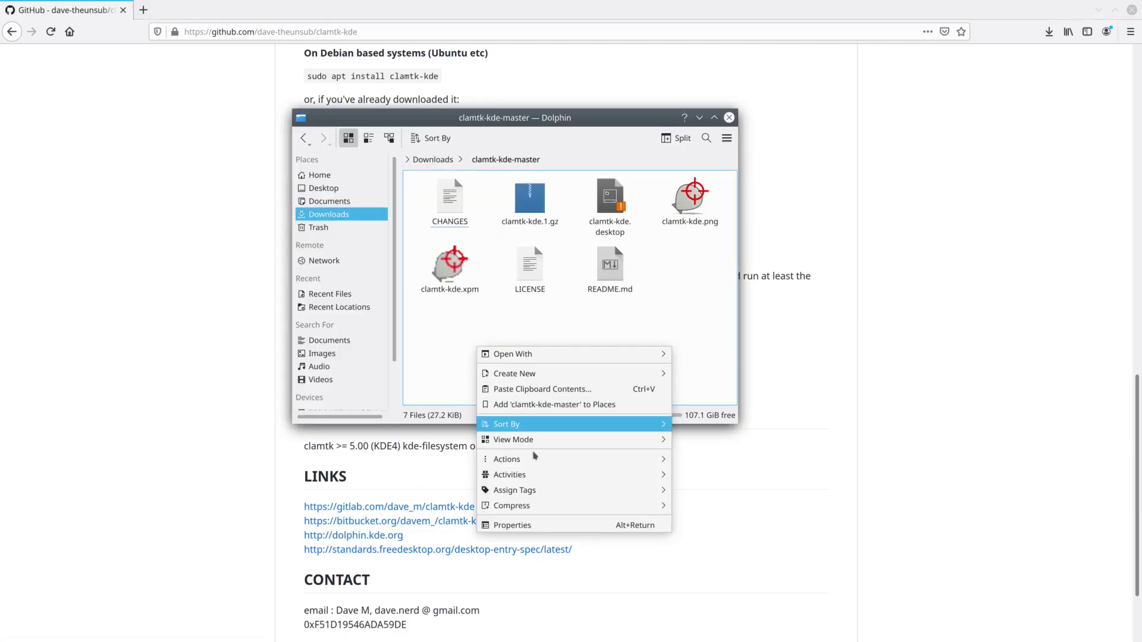
mouse_move(539, 457)
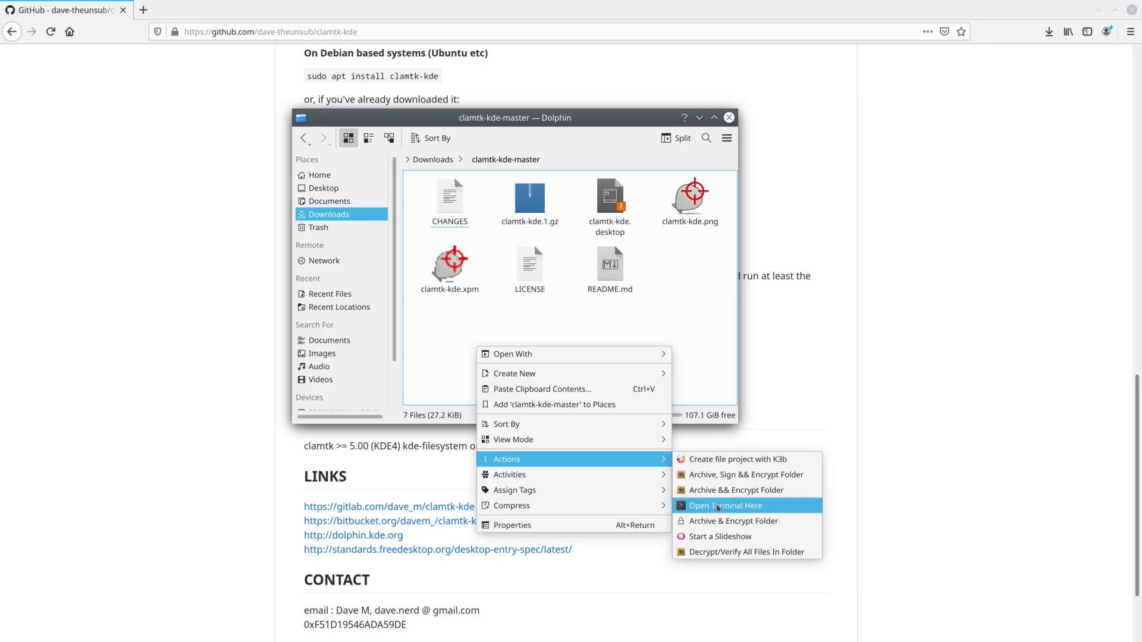
left_click(718, 507)
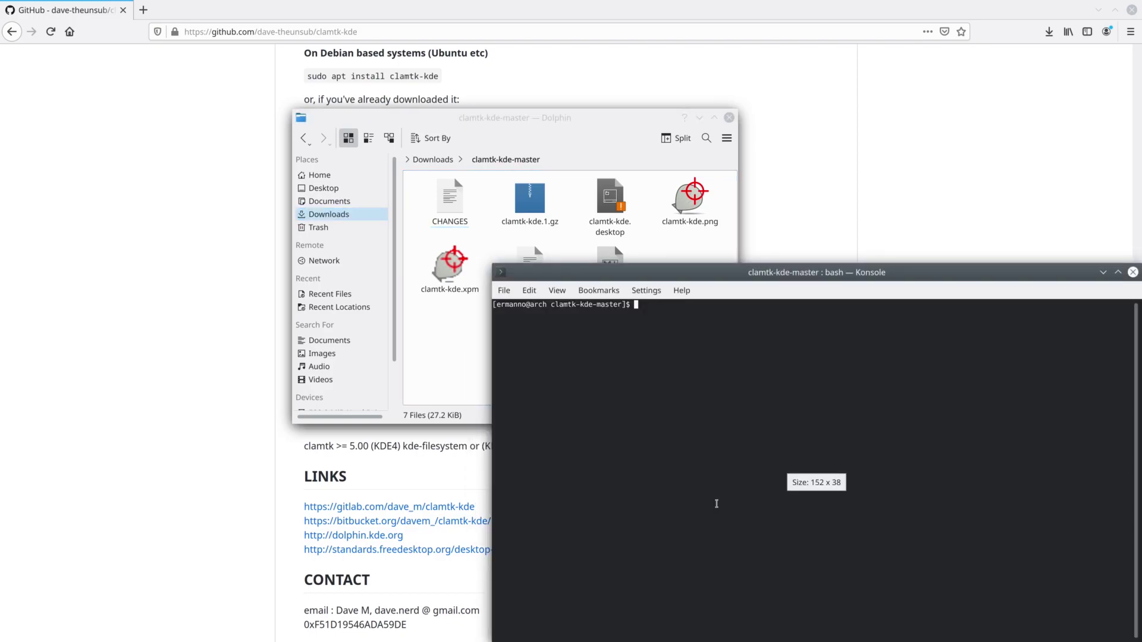
left_click_drag(659, 272, 448, 142)
Run sudo cp clamtk-kde.desktop /usr/share/kservices5/ServiceMenus/ and enter the sudo password
type("sudo")
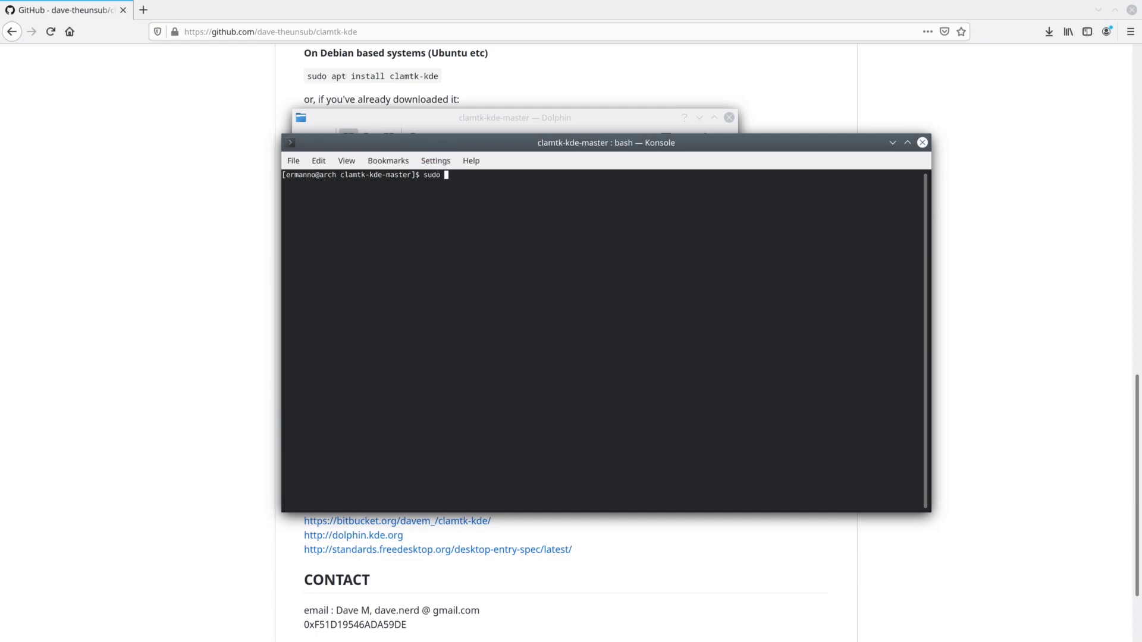
key("ctrl+shift+v")
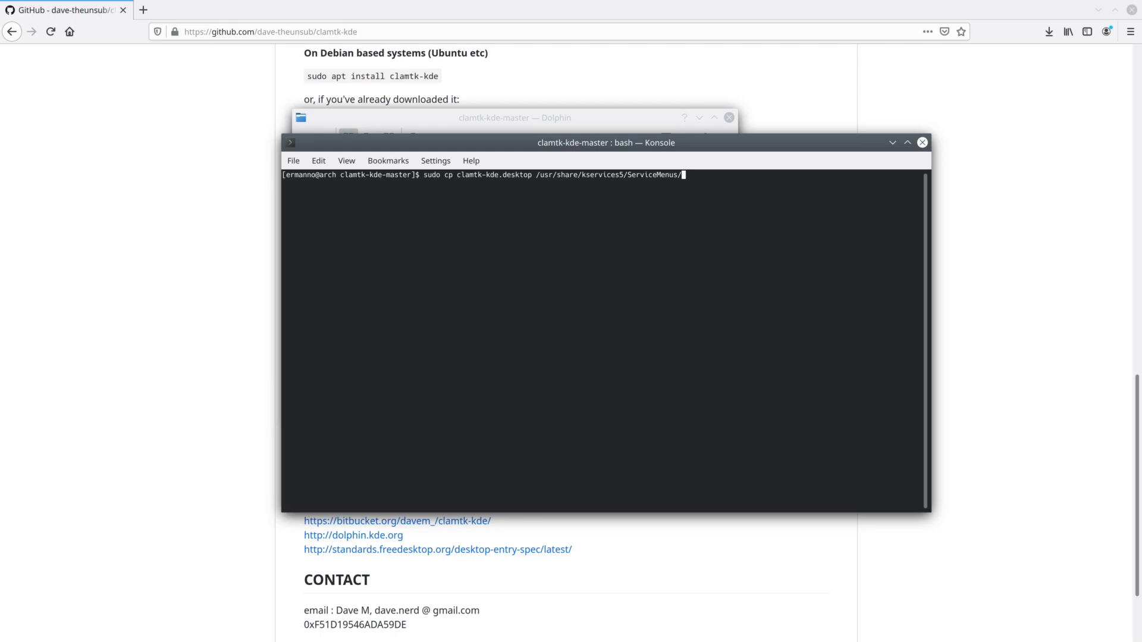
key("Return")
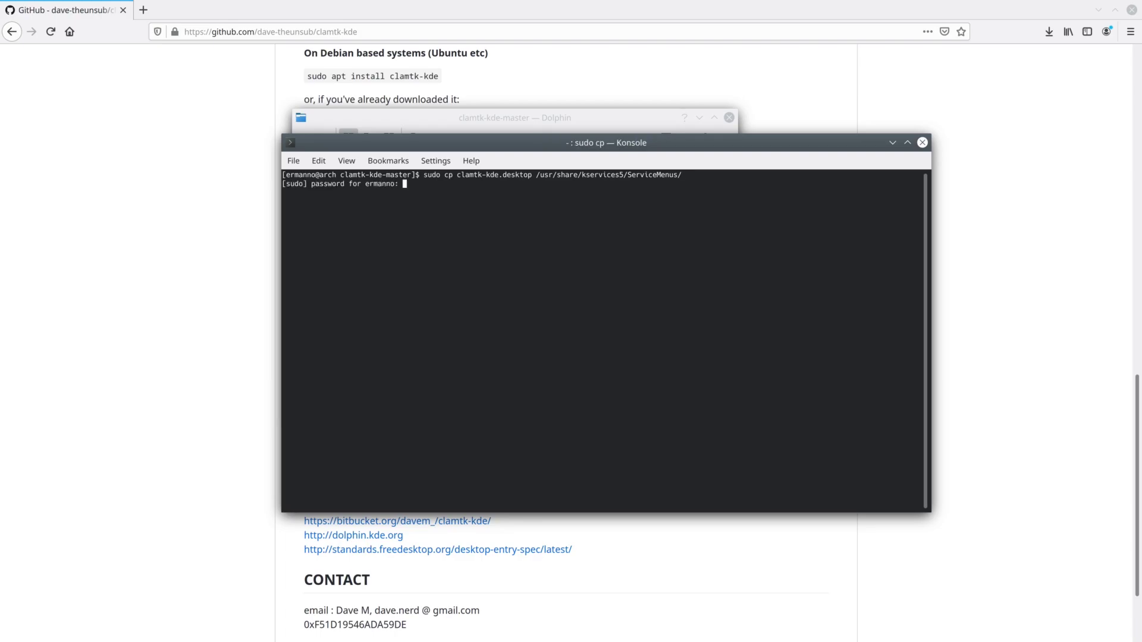
key("Return")
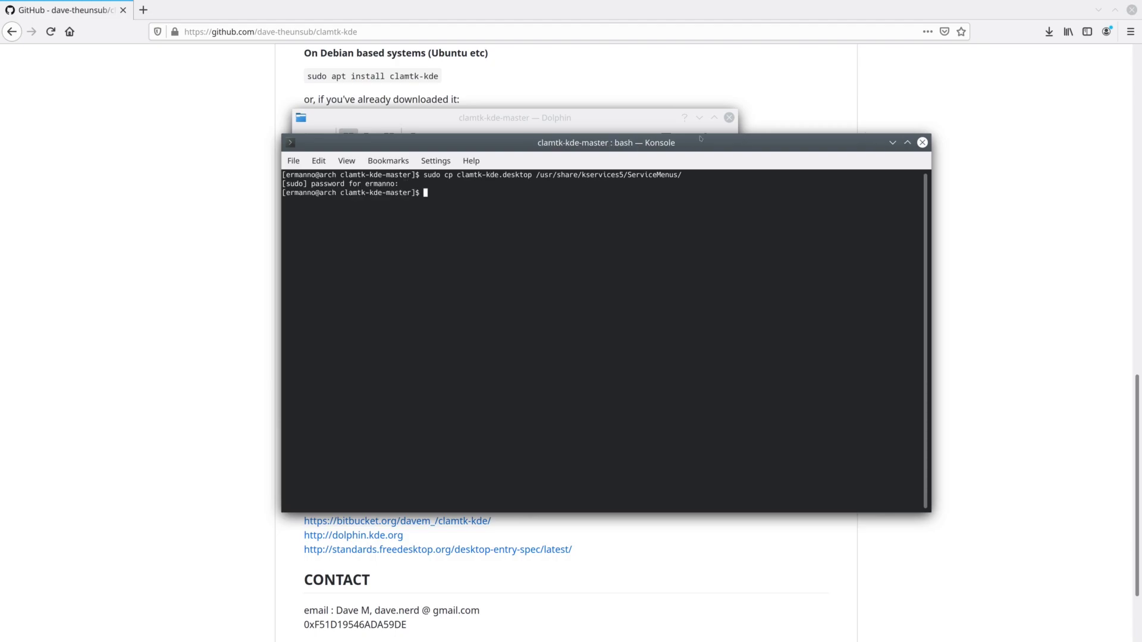
Scan the Text1 file in Downloads for threats from Dolphin, then dismiss the scan result and close Dolphin
left_click(561, 119)
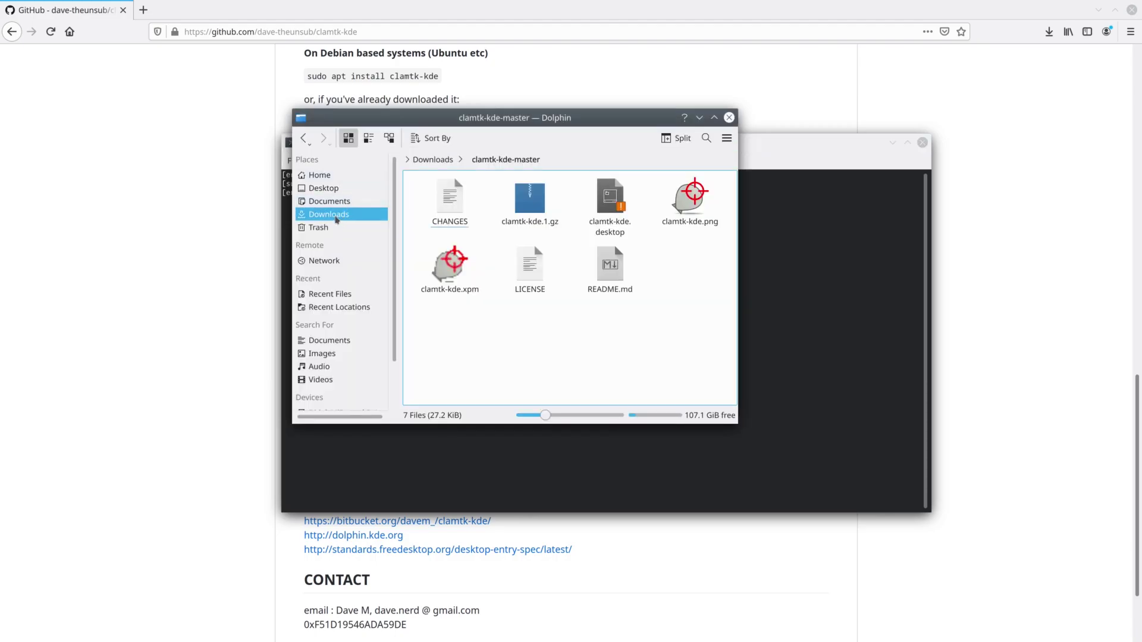
left_click(334, 217)
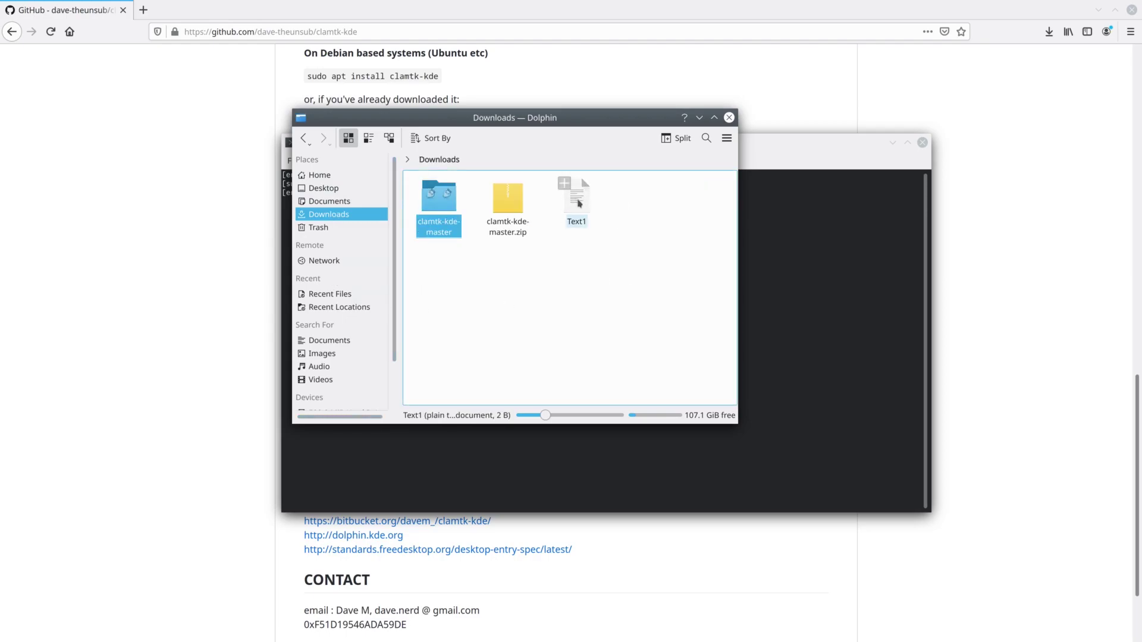
right_click(579, 204)
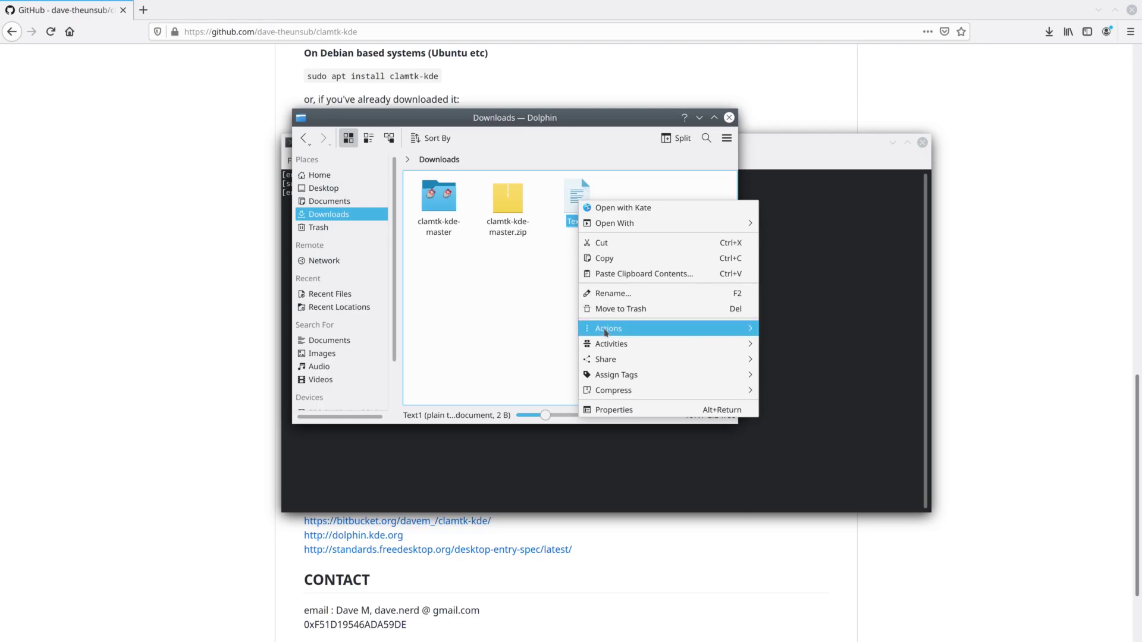
mouse_move(606, 333)
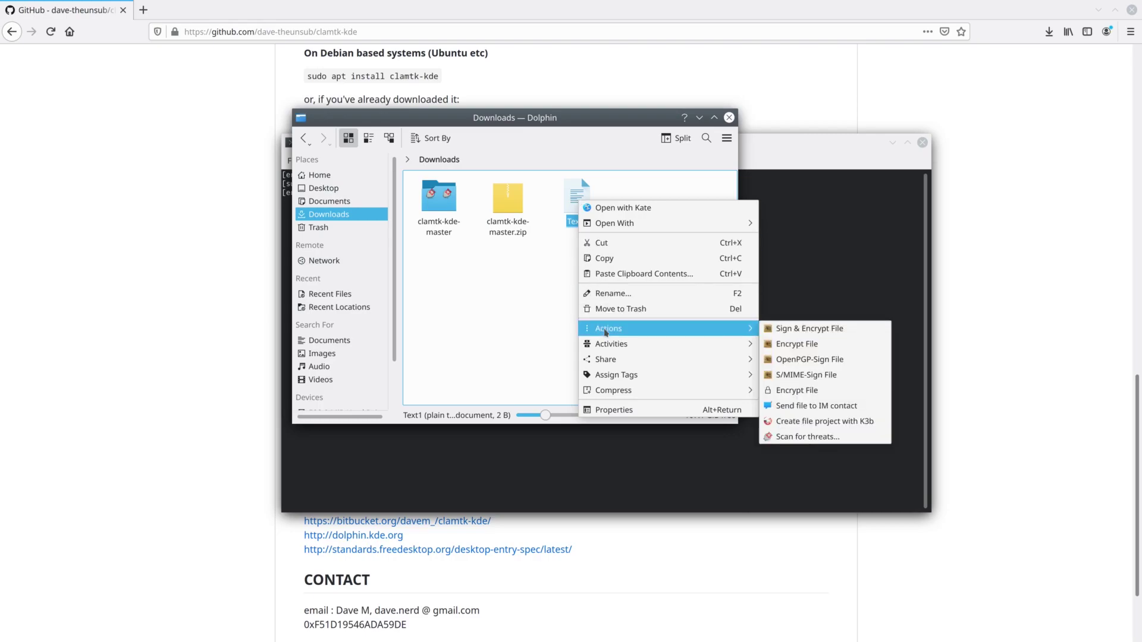
left_click(805, 436)
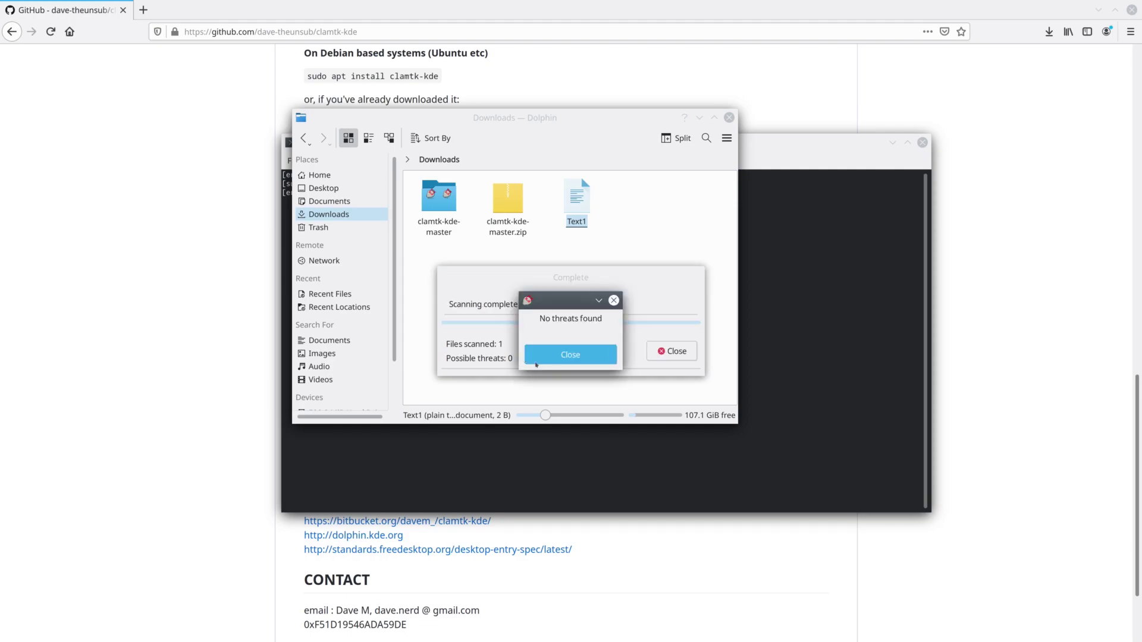
left_click(584, 353)
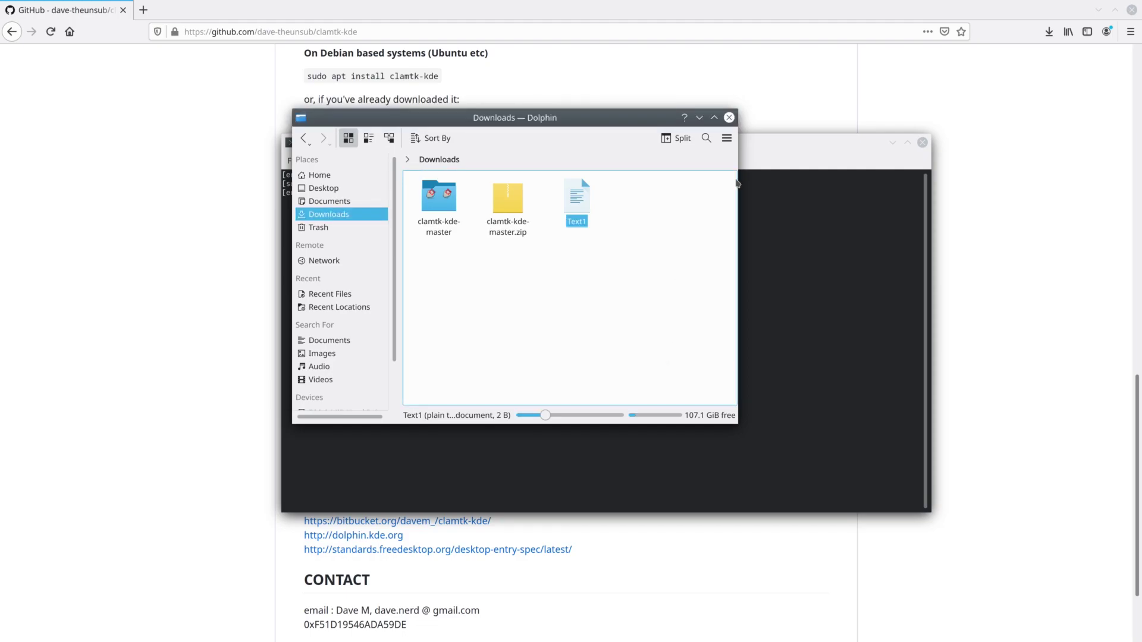
left_click(729, 117)
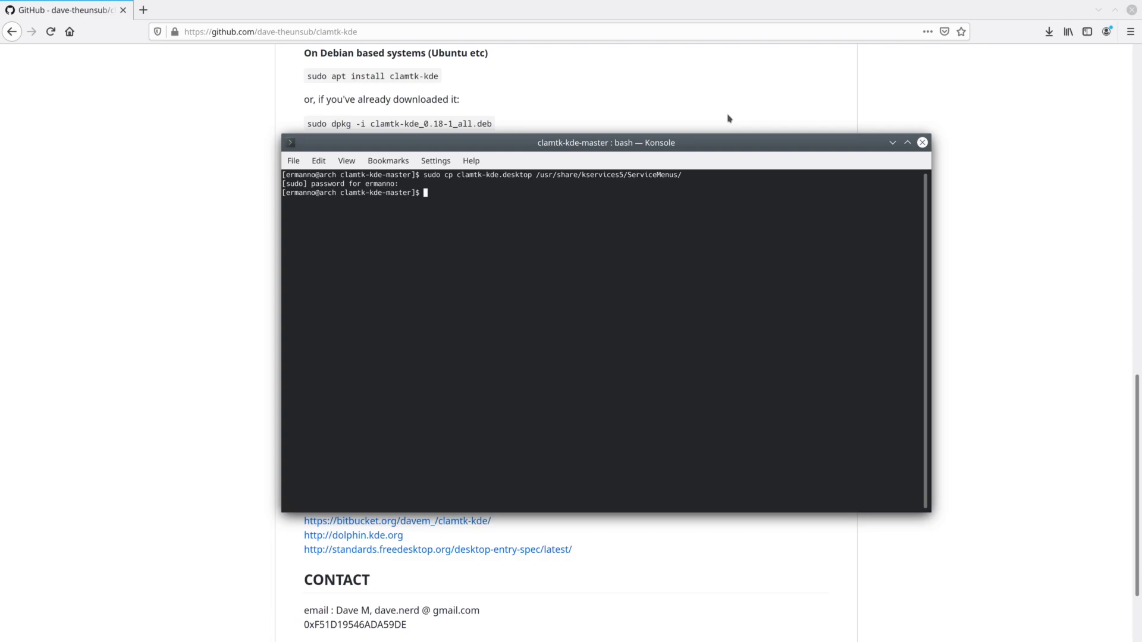
Minimize Firefox, close the old terminal window, and in the remaining one enlarge the text, clear the screen and return to the home directory
left_click(1099, 10)
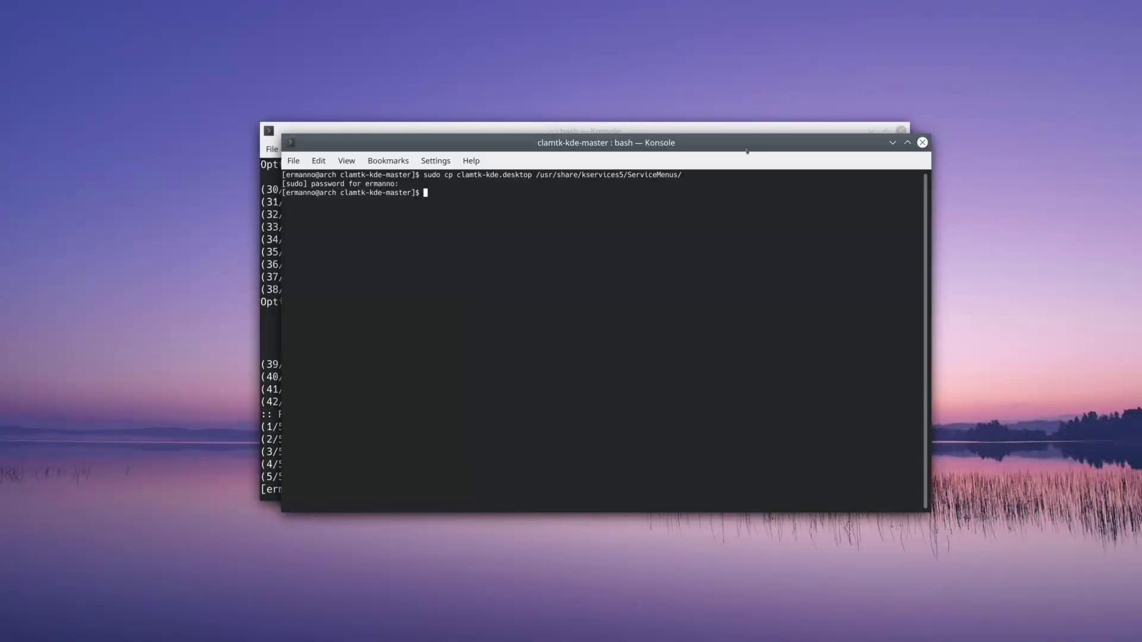
left_click(901, 130)
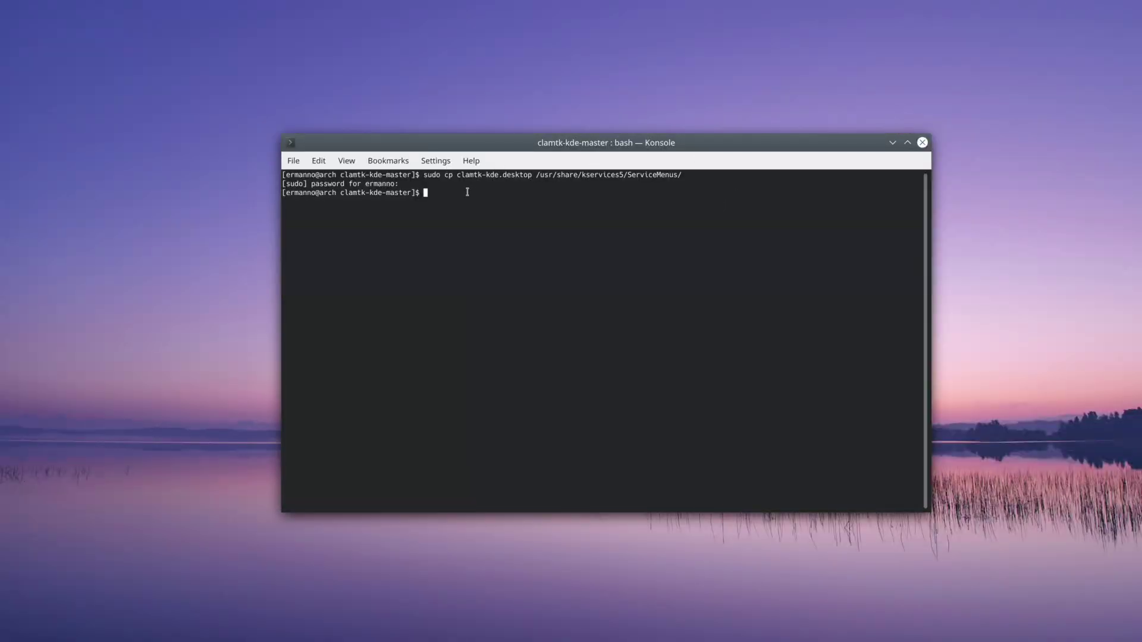
key("ctrl+plus")
key("ctrl+plus")
key("ctrl+plus")
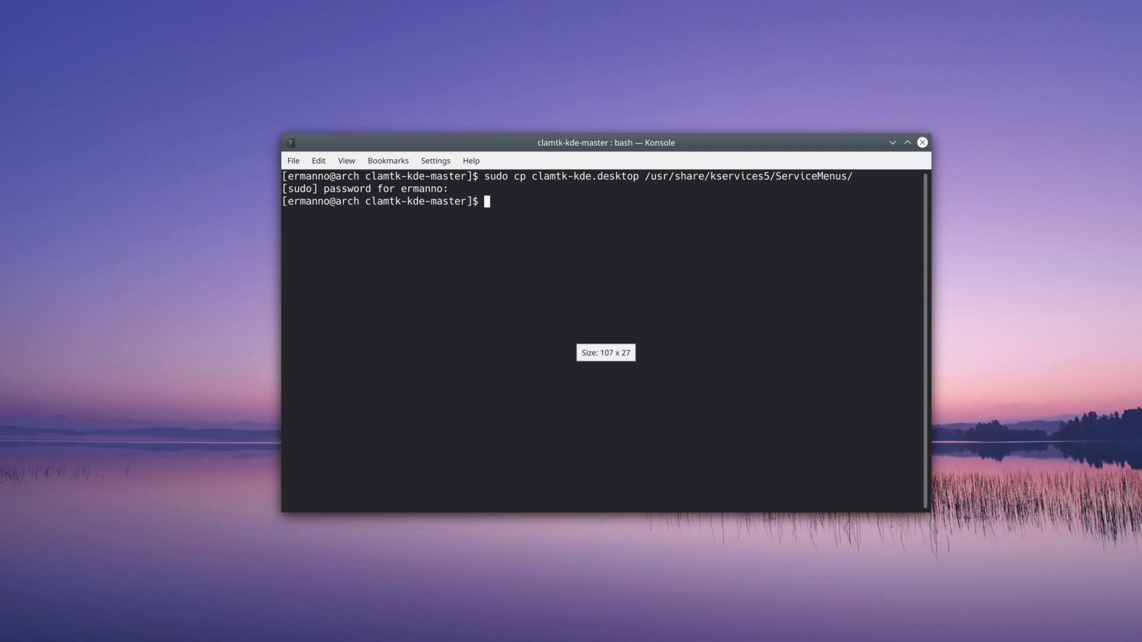
key("ctrl+l")
type("cd")
key("Return")
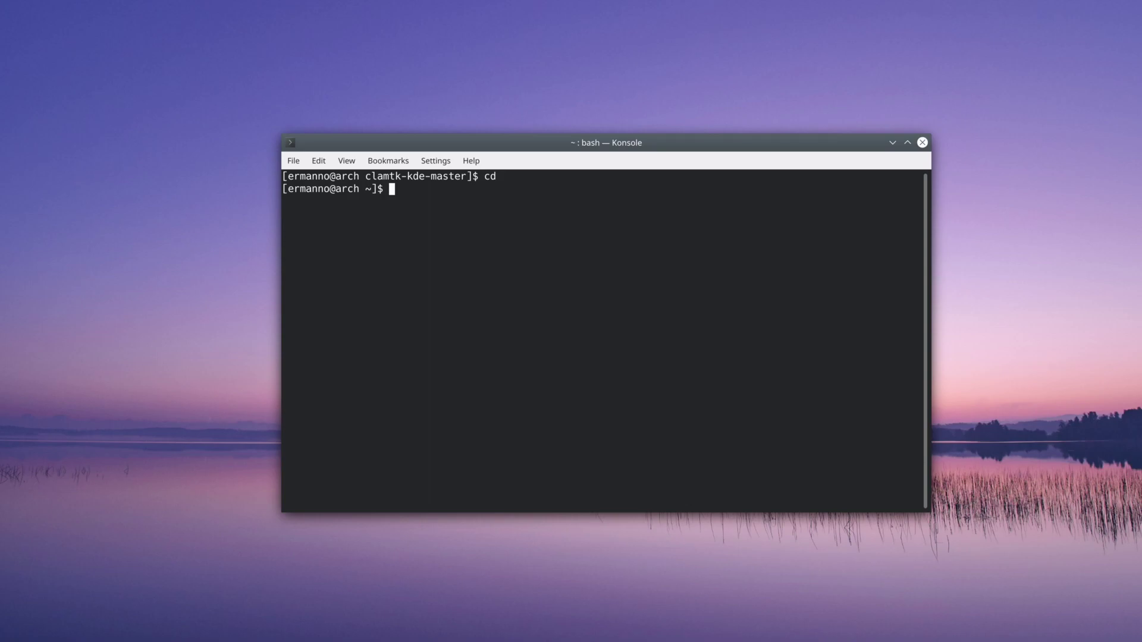
Install the firewalld package with sudo pacman -S firewalld and accept the installation
type("sudo pacman -S firewalld")
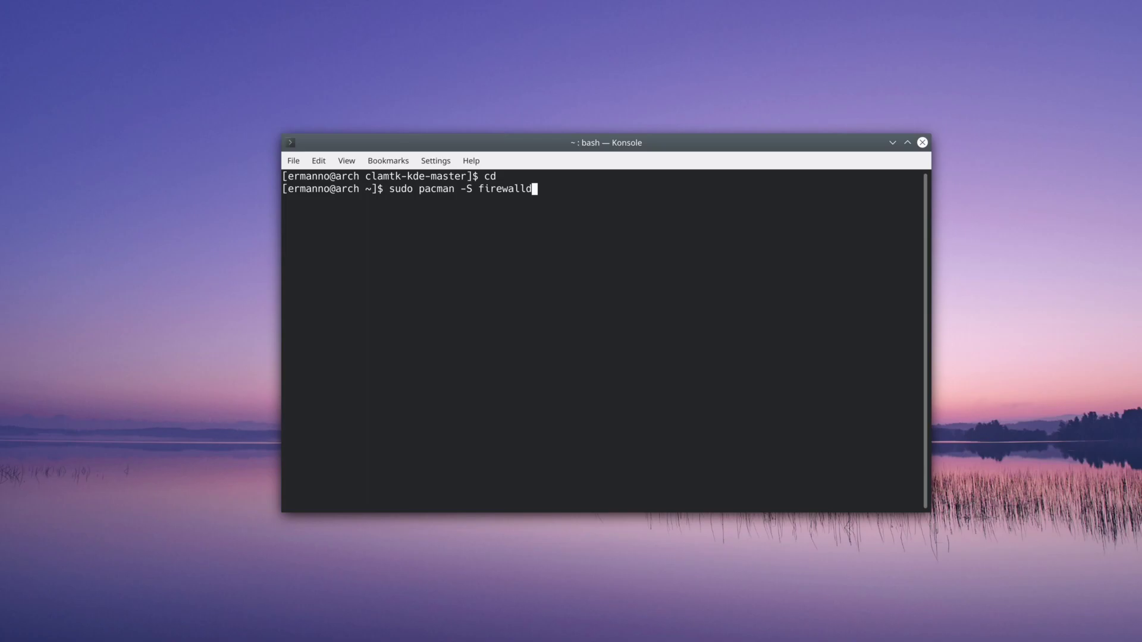
key("Return")
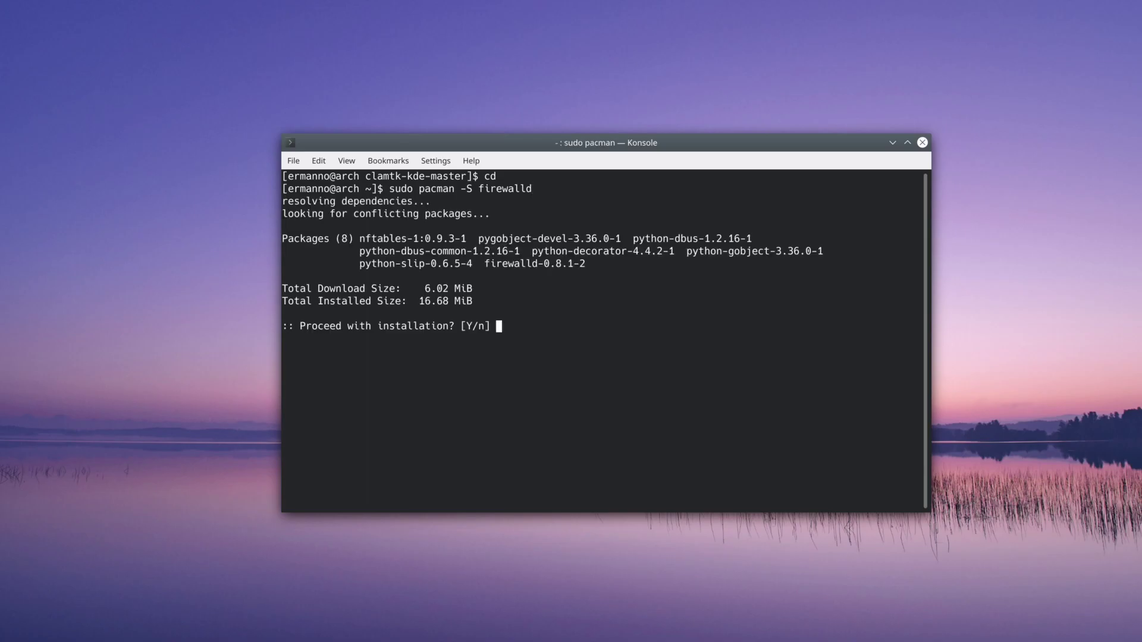
key("Return")
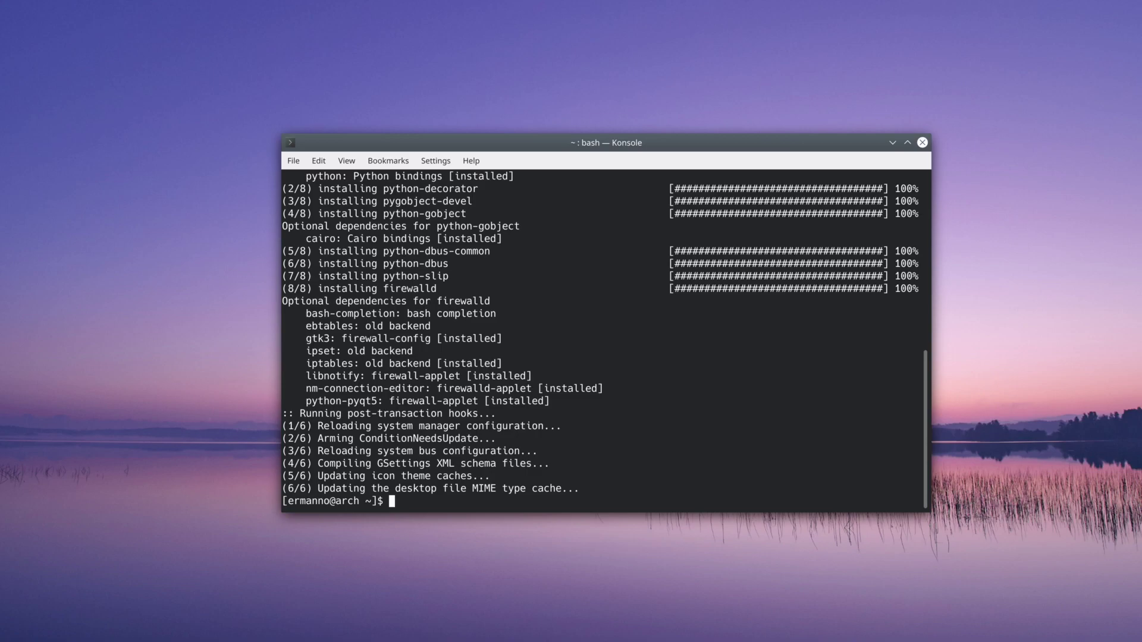
Clear the terminal, run systemctl start firewalld and authenticate with the account password
key("ctrl+l")
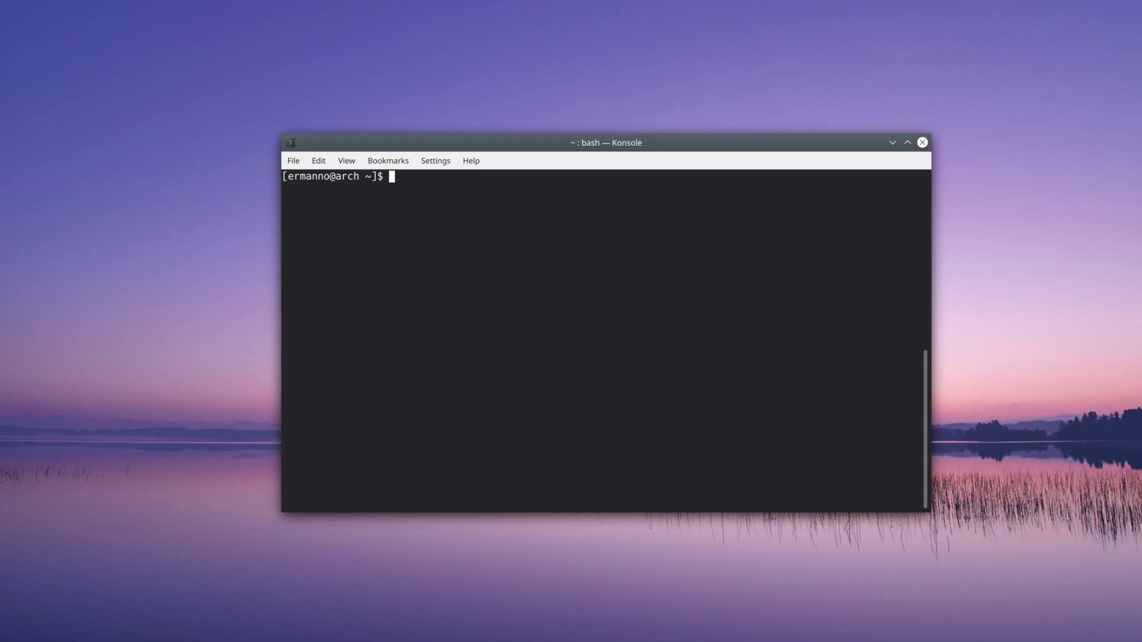
type("systemctl start firewalld")
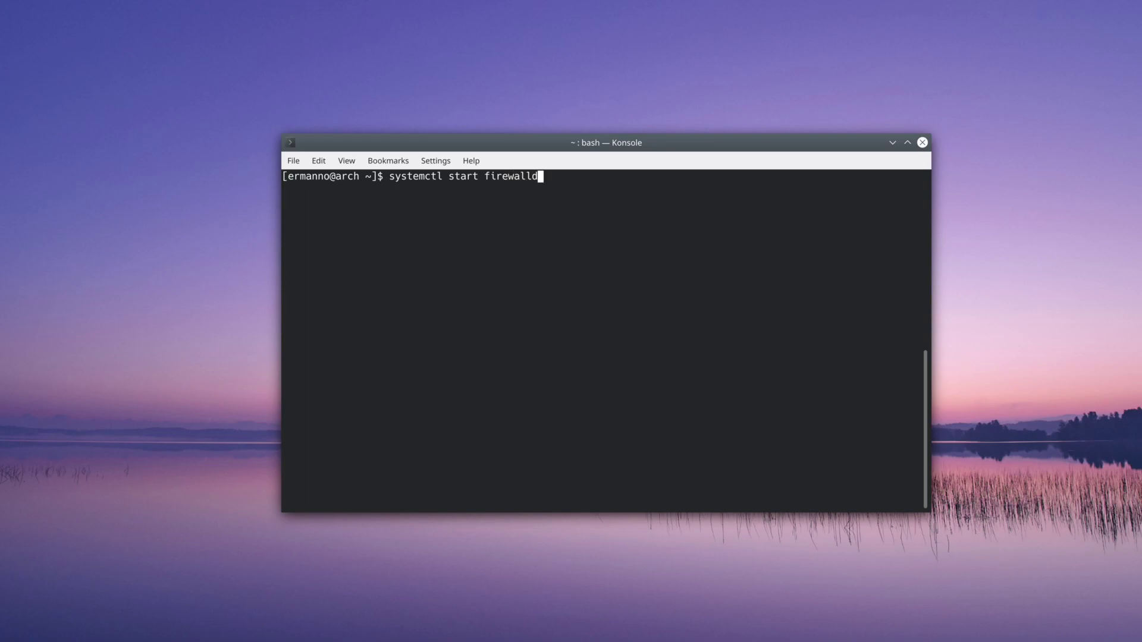
key("Return")
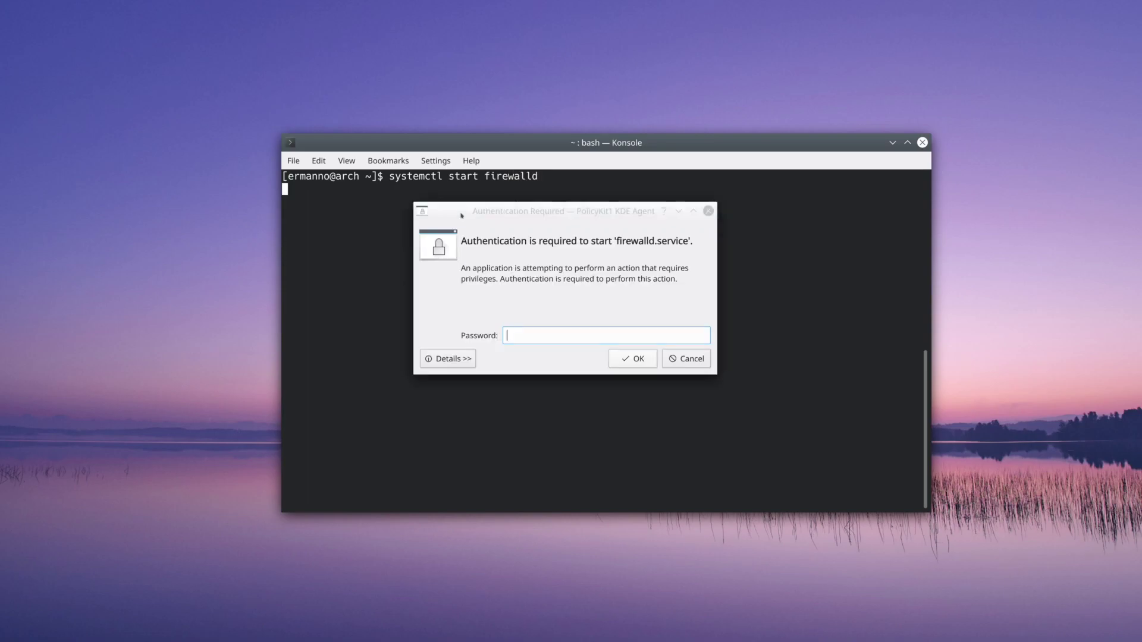
type("*********")
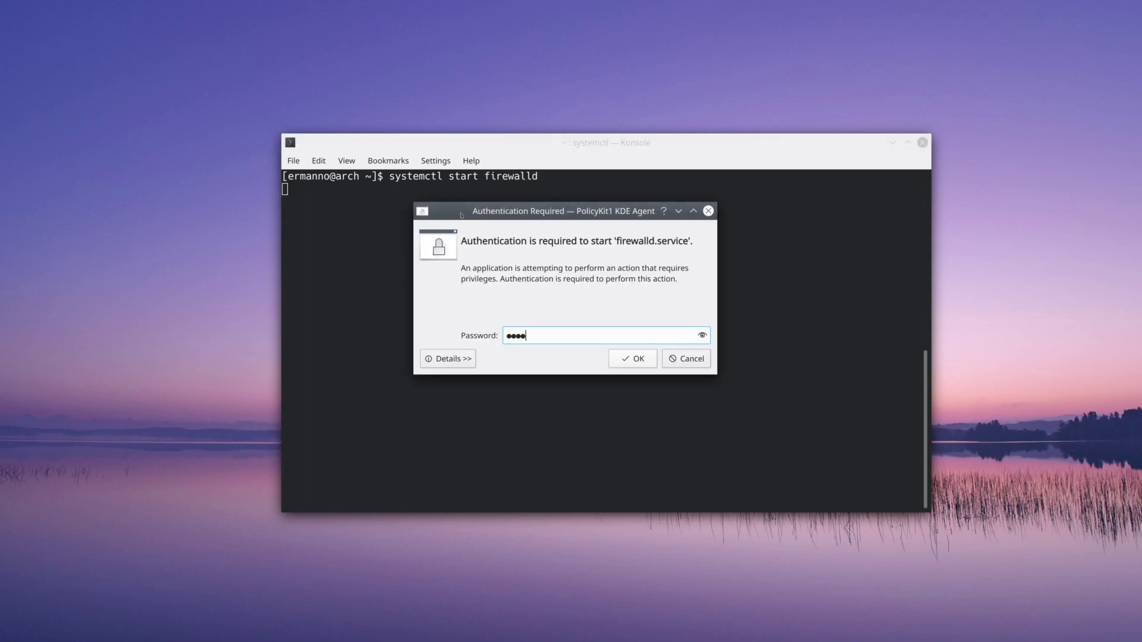
key("Return")
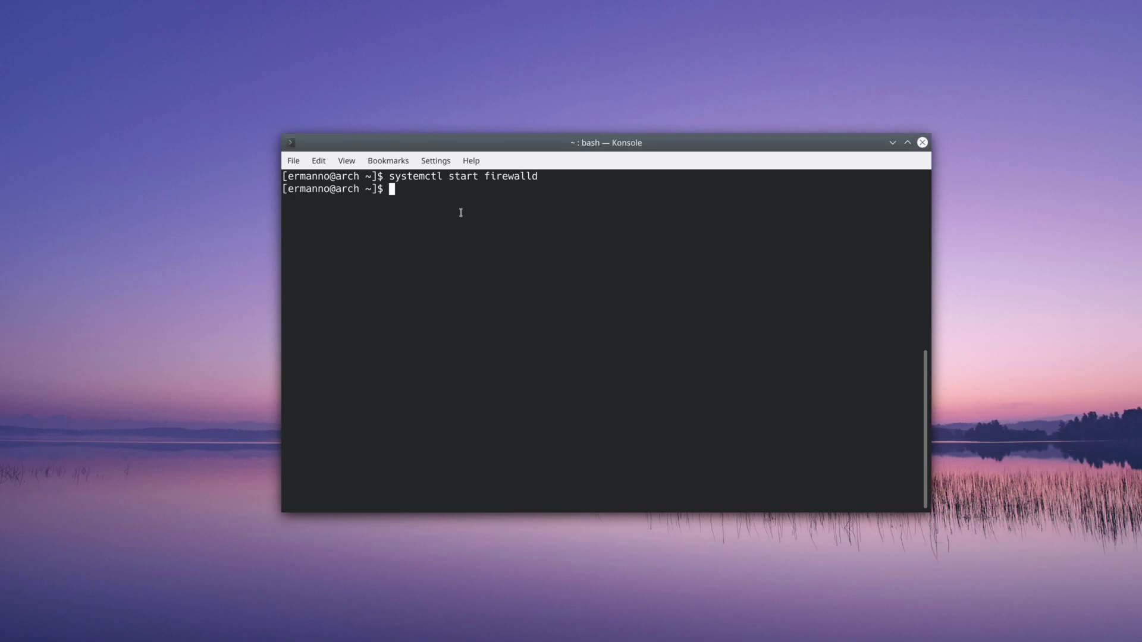
Reuse the last command as systemctl enable firewalld, run it and authenticate with the account password
key("Up")
key("Left")
key("Left")
key("Left")
key("Left")
key("Left")
key("Left")
key("Left")
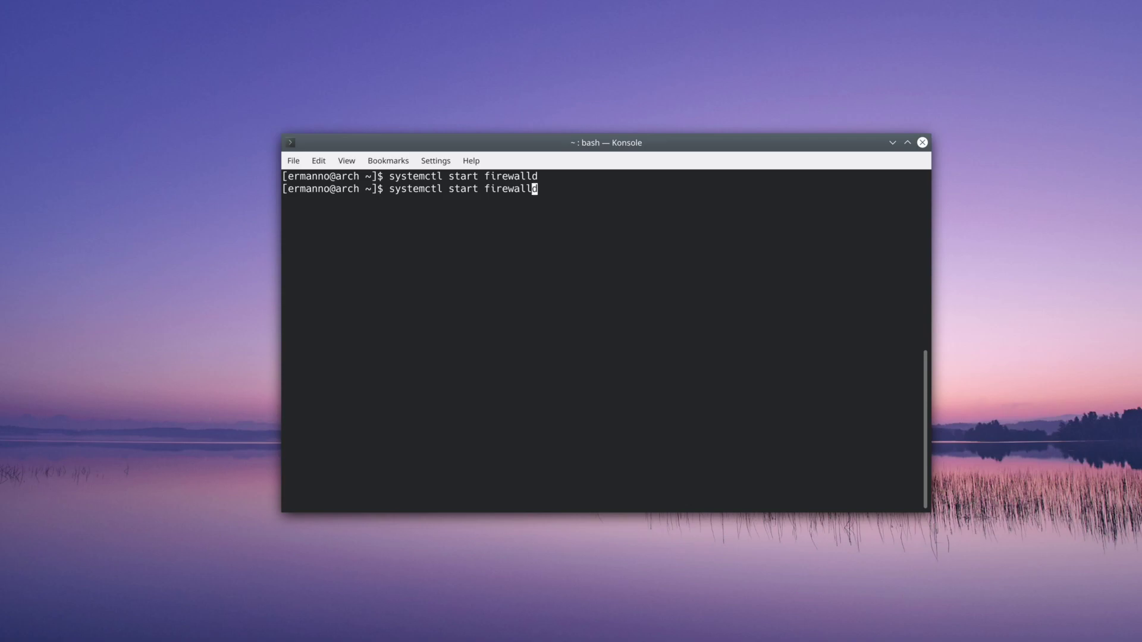
key("Left")
key("Left")
key("Left")
key("BackSpace")
key("BackSpace")
key("BackSpace")
key("BackSpace")
key("BackSpace")
type("enable")
key("Return")
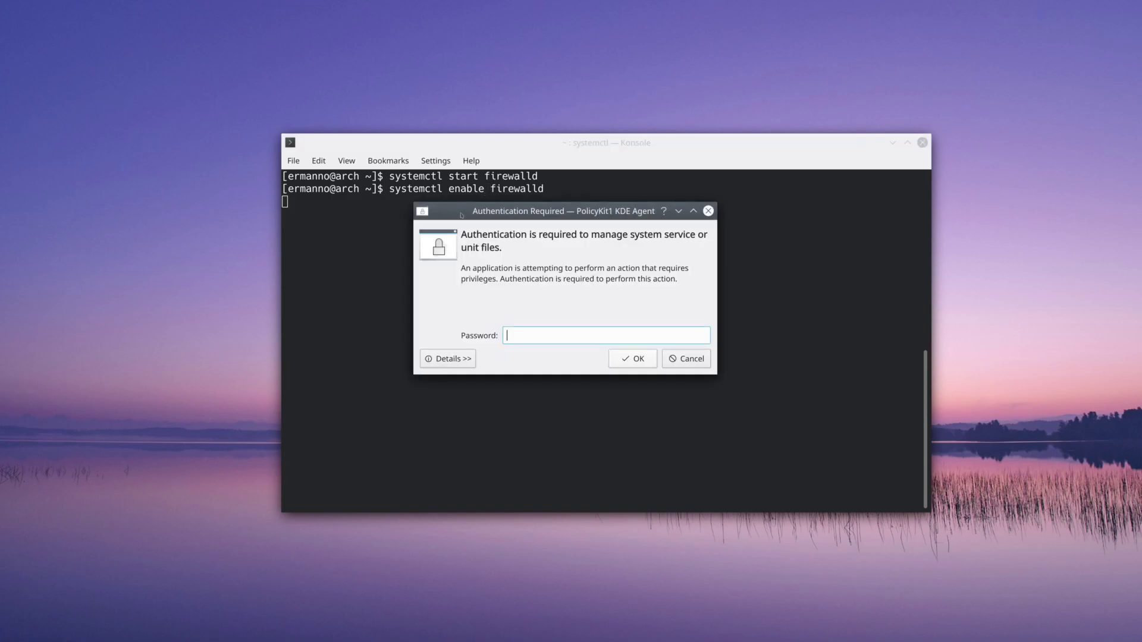
type("********")
key("Return")
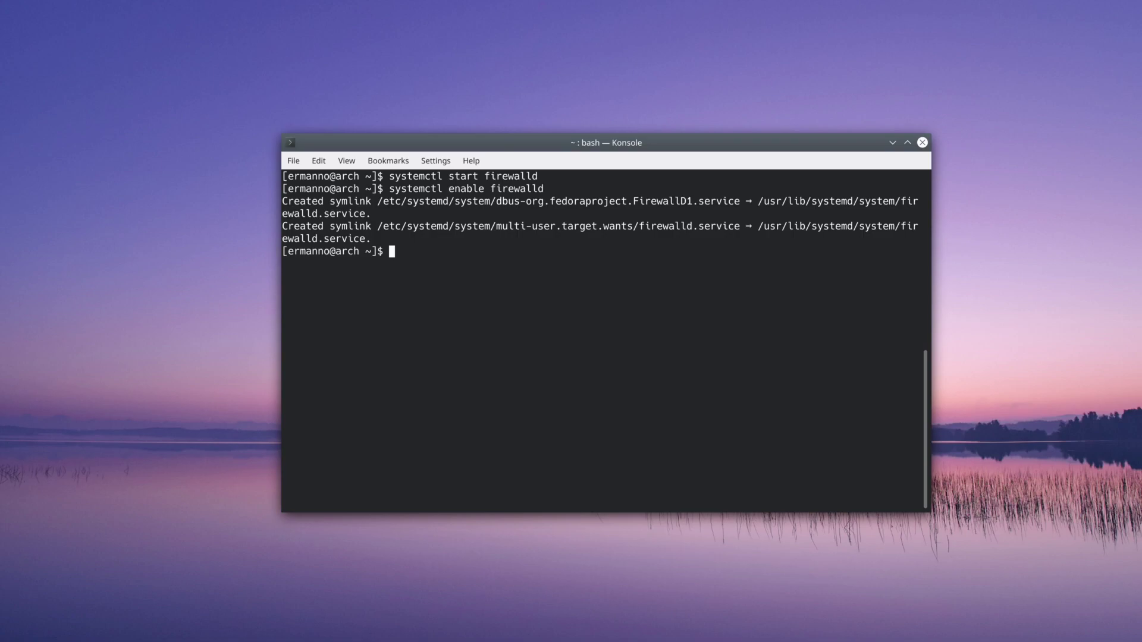
Launch firewall-config from the terminal, authenticate with the account password and minimize the terminal window
type("firewall-config")
key("Return")
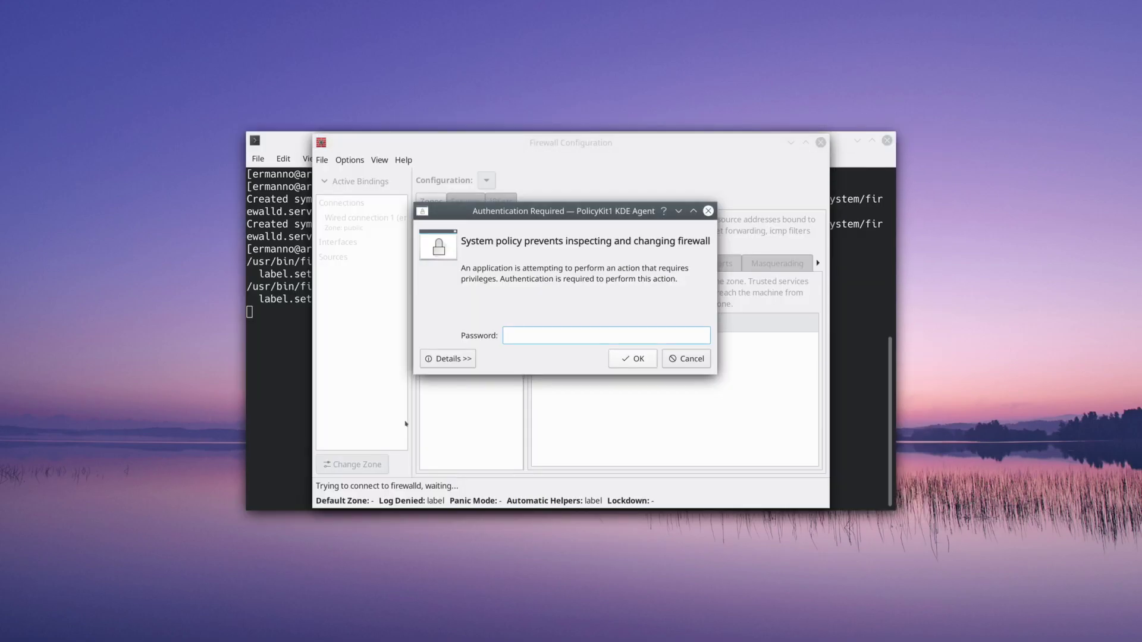
type("•••••••••")
key("Return")
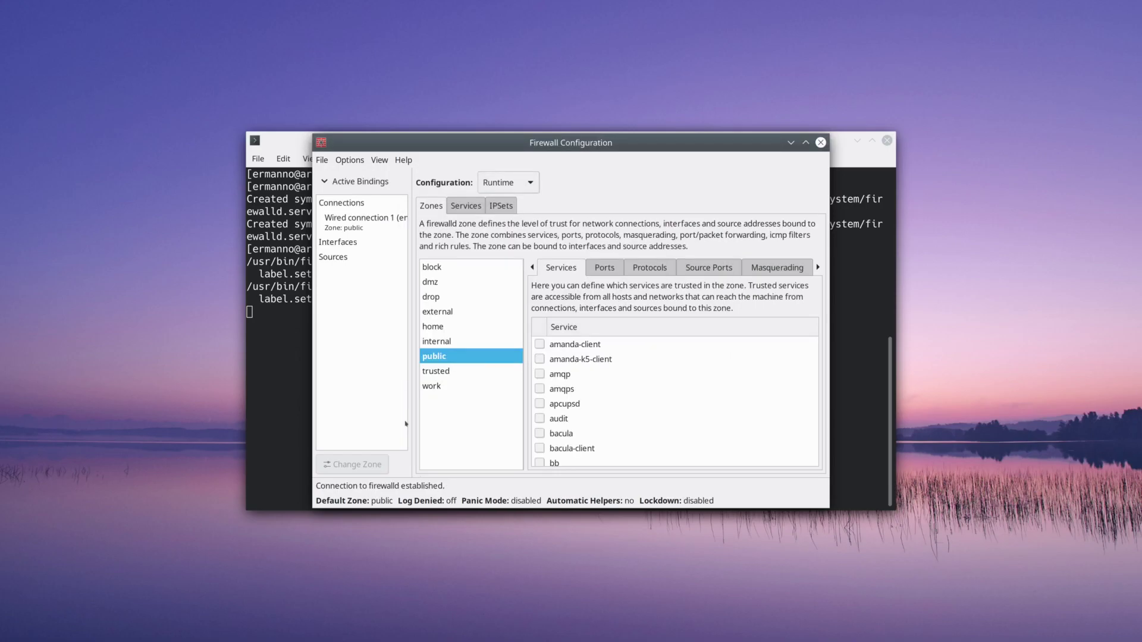
left_click(857, 140)
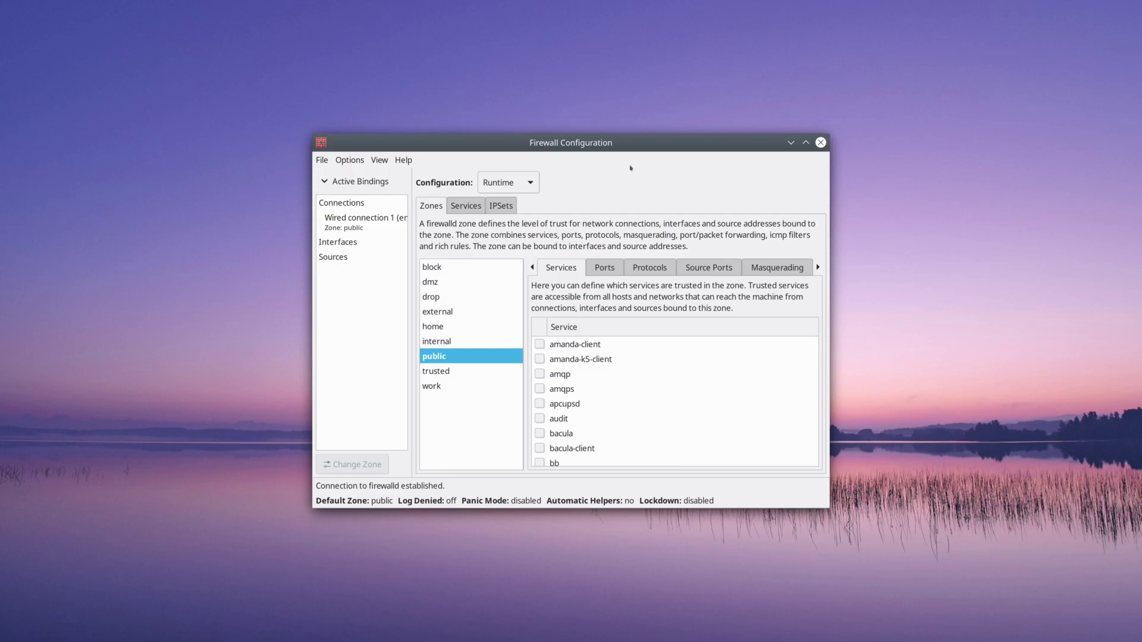
Widen the Active Bindings area and examine the public zone's service list as far as dhcpv6-client
left_click_drag(412, 253, 445, 253)
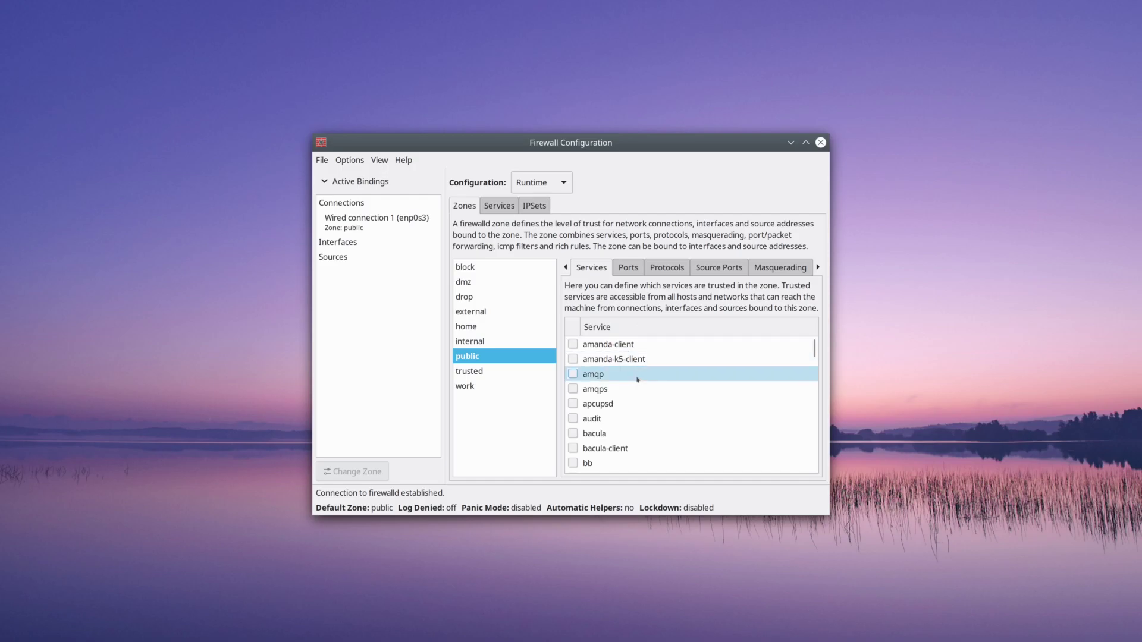
scroll(630, 405, "down", 6)
left_click(604, 418)
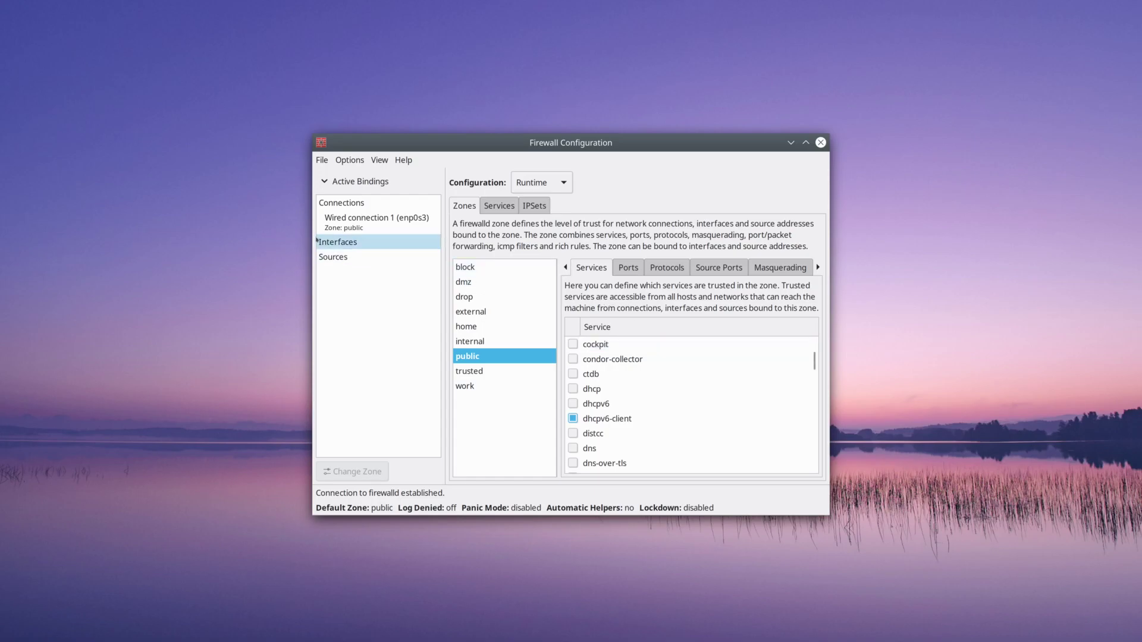
Change the zone of Wired connection 1 (enp0s3) to home
left_click(352, 229)
left_click(352, 471)
left_click(565, 334)
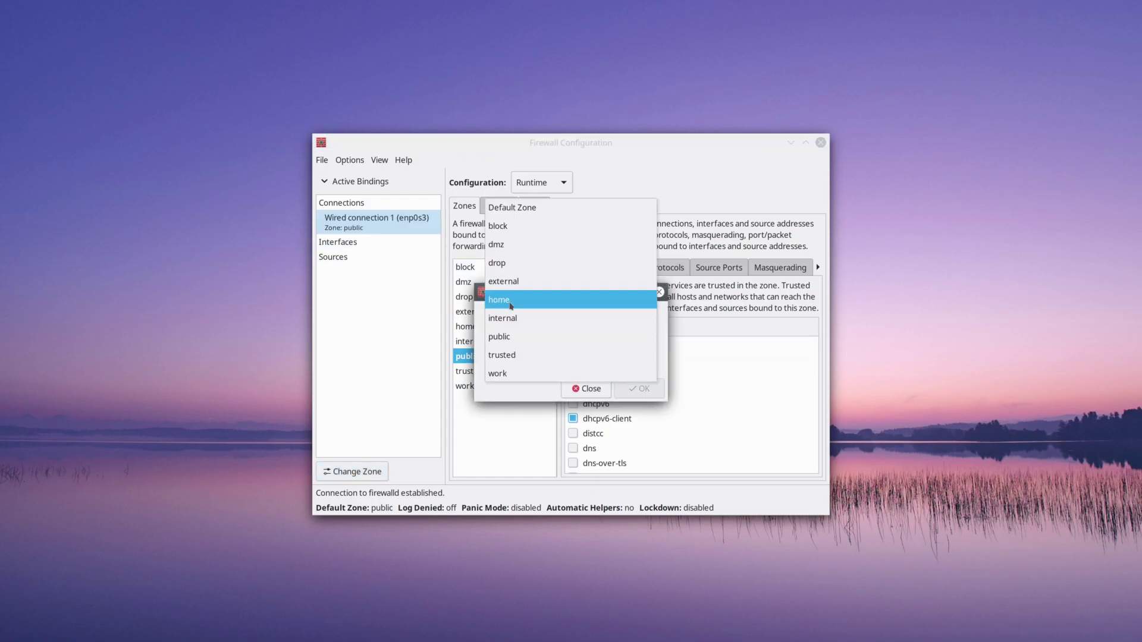
left_click(510, 300)
left_click(641, 388)
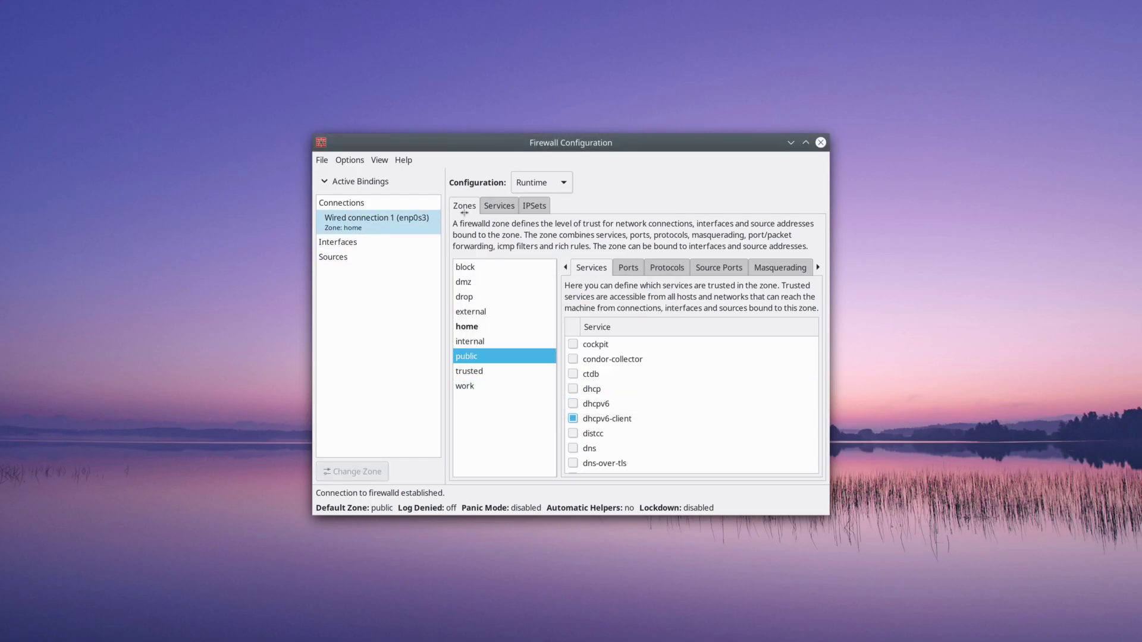
Switch the firewall configuration to Permanent and select the home zone
left_click(541, 182)
left_click(534, 203)
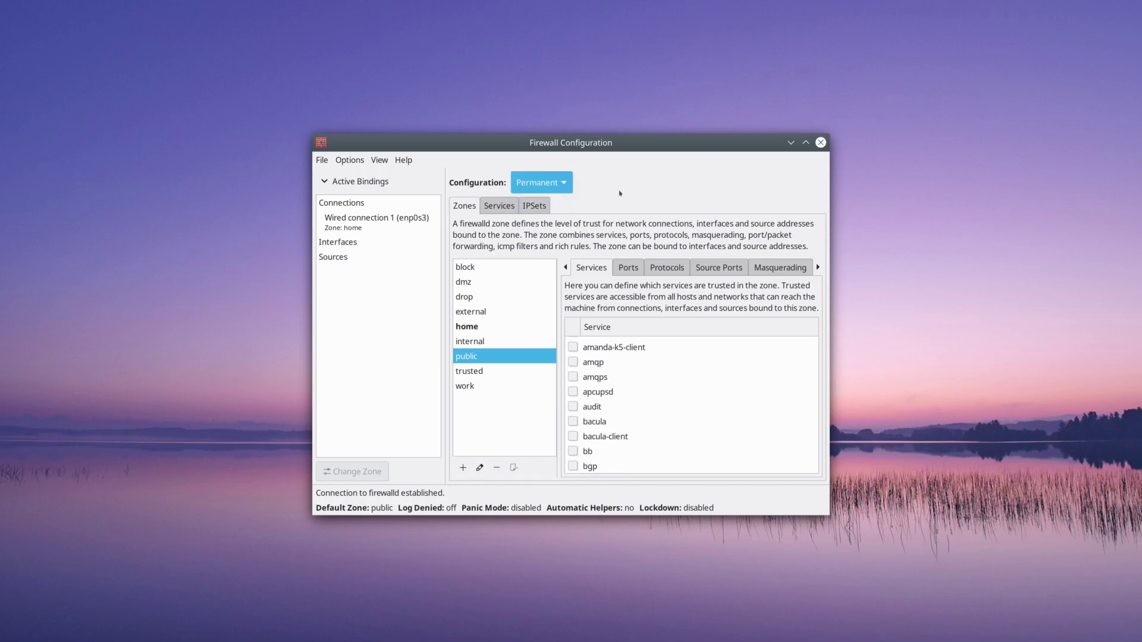
left_click(482, 331)
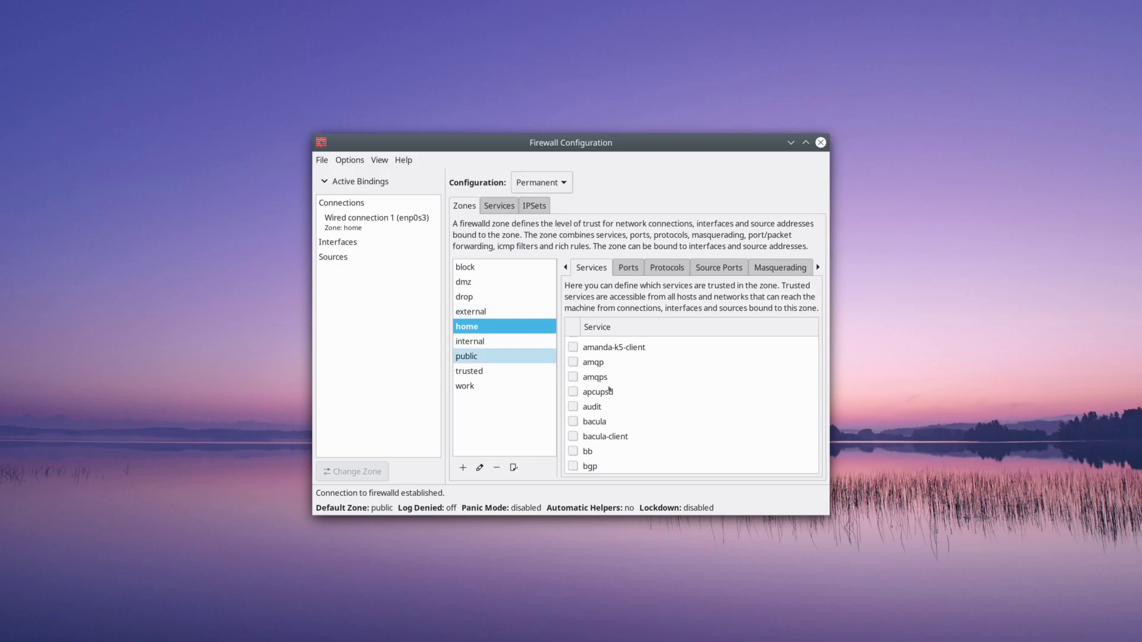
Look through the home zone's service list and mark dns as a trusted service
scroll(673, 384, "up", 1)
scroll(674, 383, "down", 5)
scroll(675, 385, "down", 3)
scroll(674, 385, "up", 9)
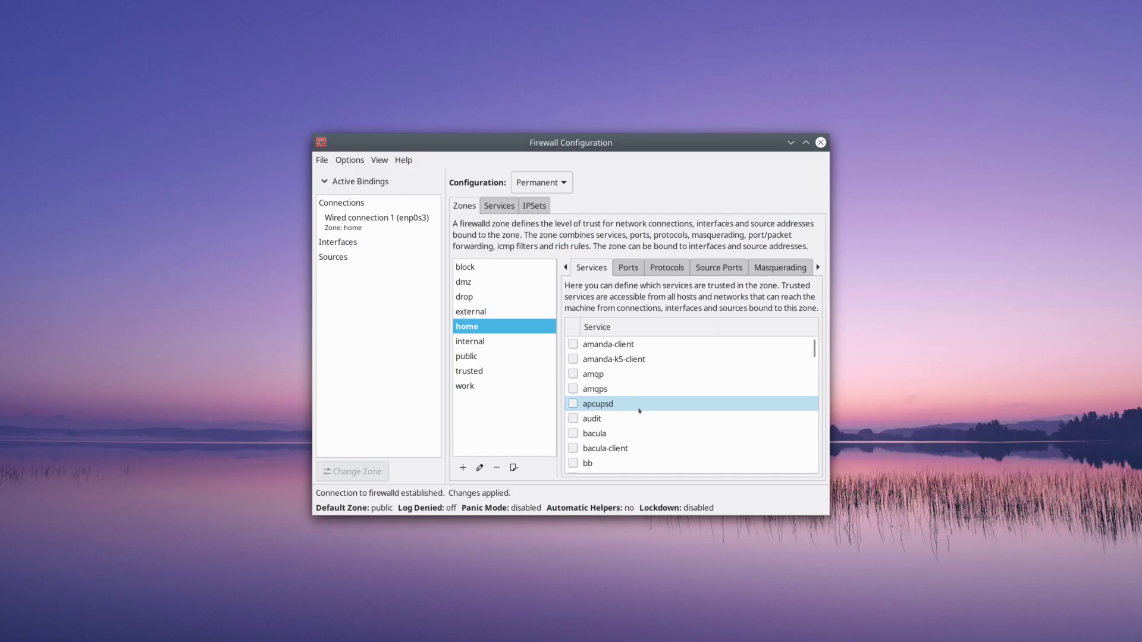
scroll(637, 407, "down", 8)
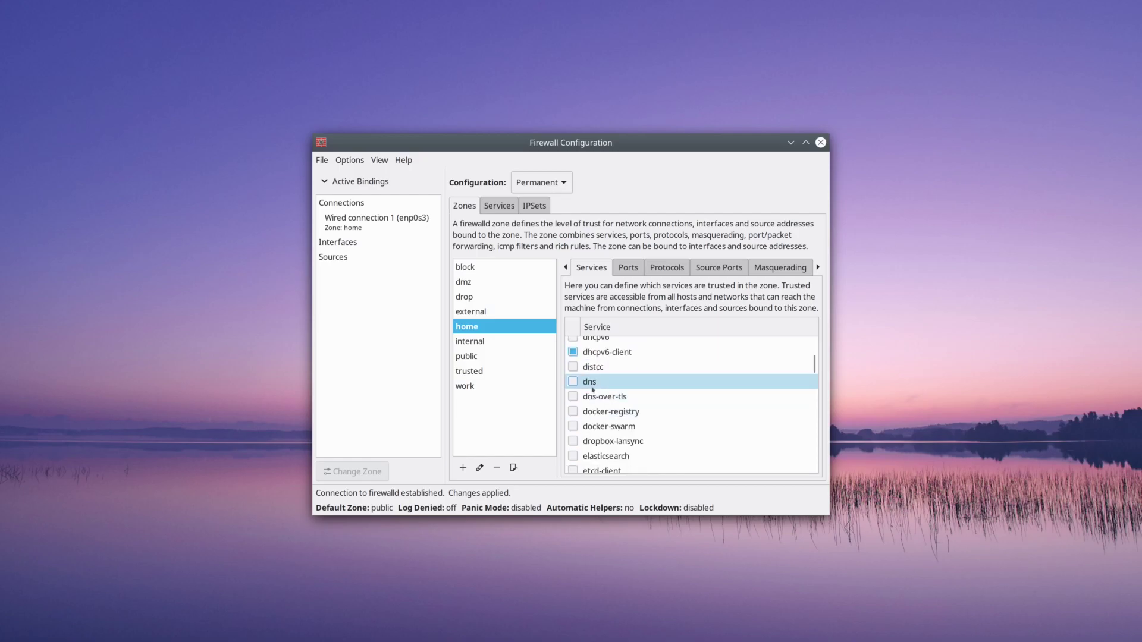
left_click(572, 382)
Mark the ipp and sane services as trusted in the home zone
scroll(683, 424, "down", 4)
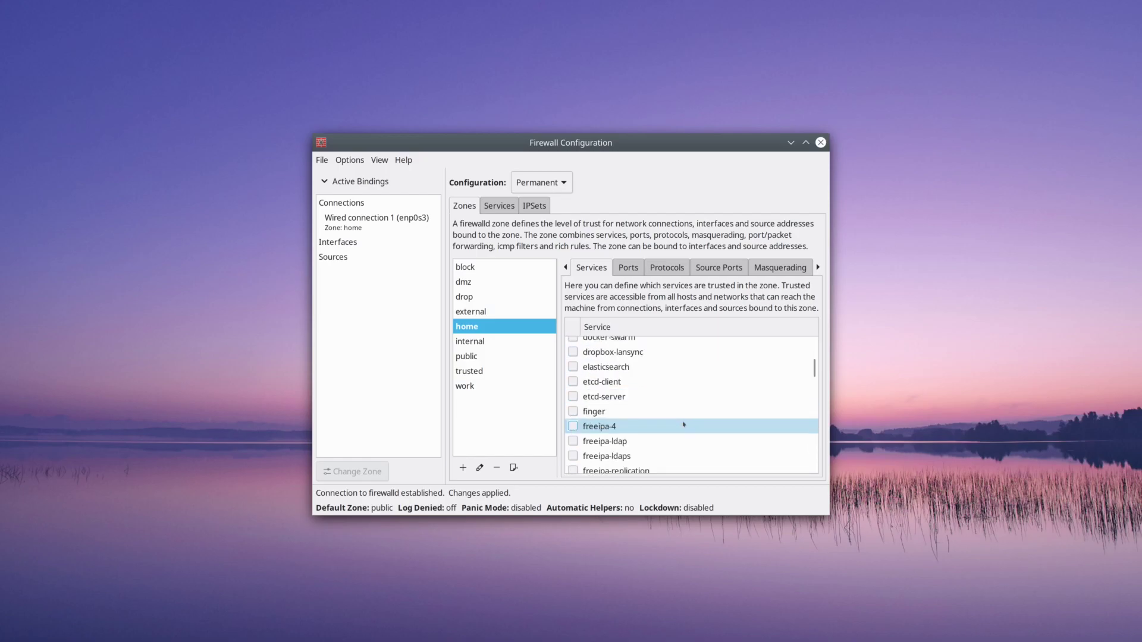
scroll(684, 424, "down", 5)
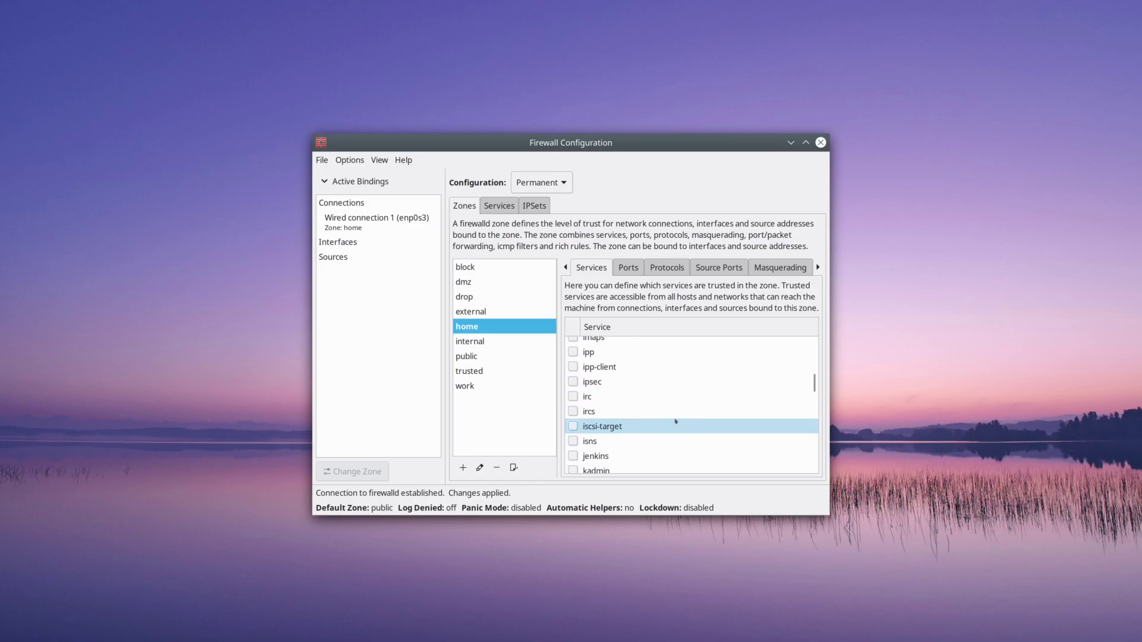
left_click(572, 352)
scroll(669, 419, "up", 1)
scroll(671, 415, "down", 10)
scroll(671, 415, "down", 10)
scroll(671, 416, "down", 3)
left_click(577, 428)
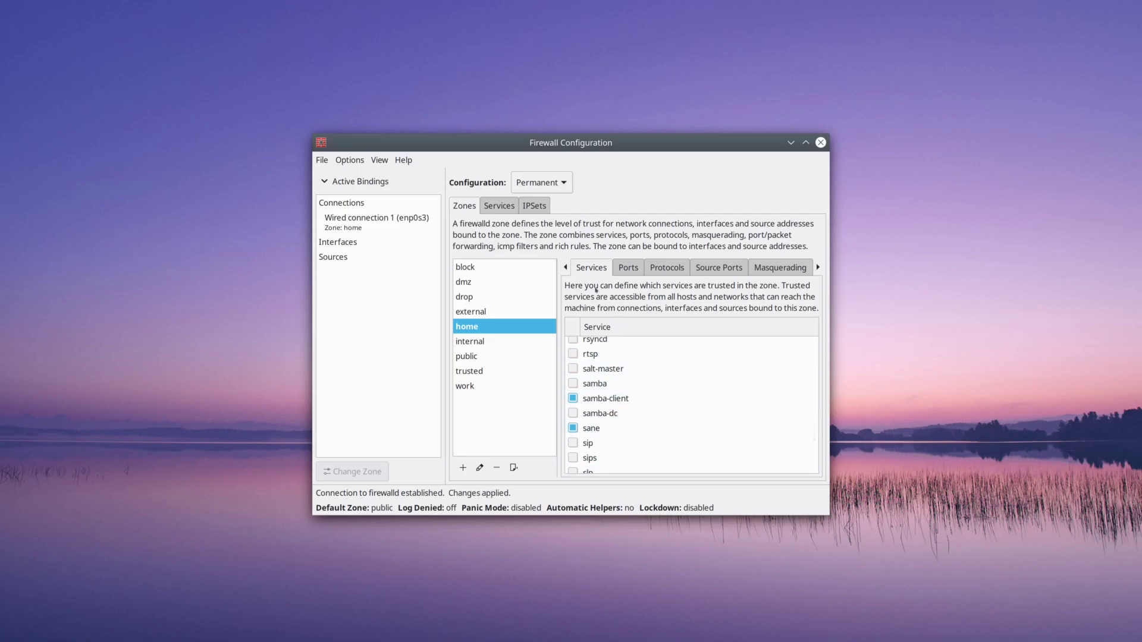
Add port 9100 with the tcp protocol to the home zone's accessible ports
left_click(630, 268)
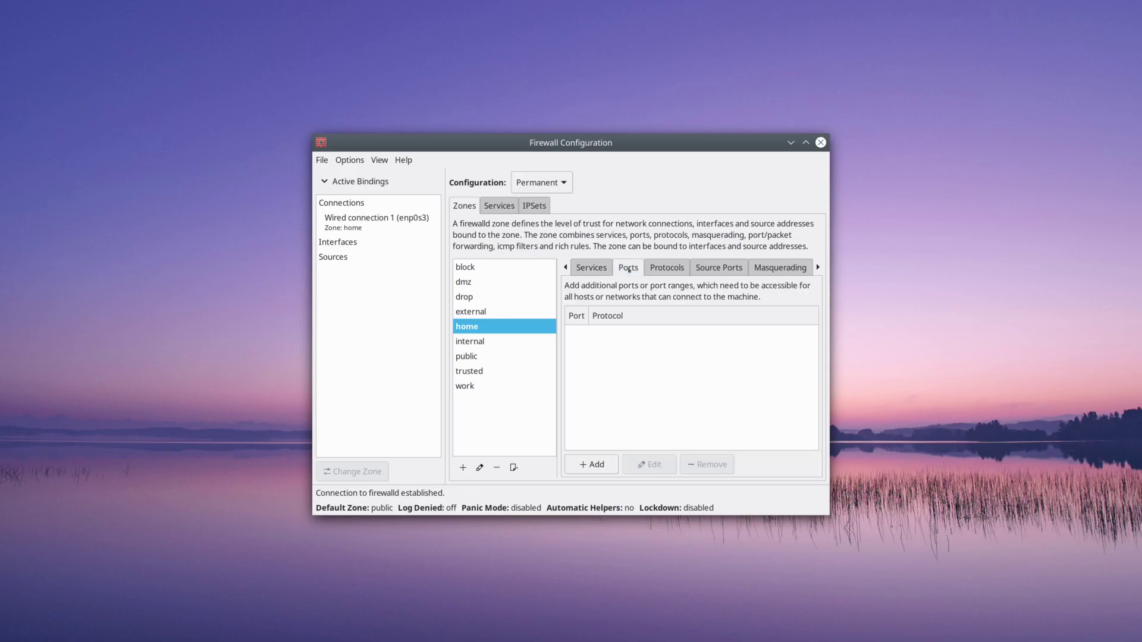
left_click(592, 464)
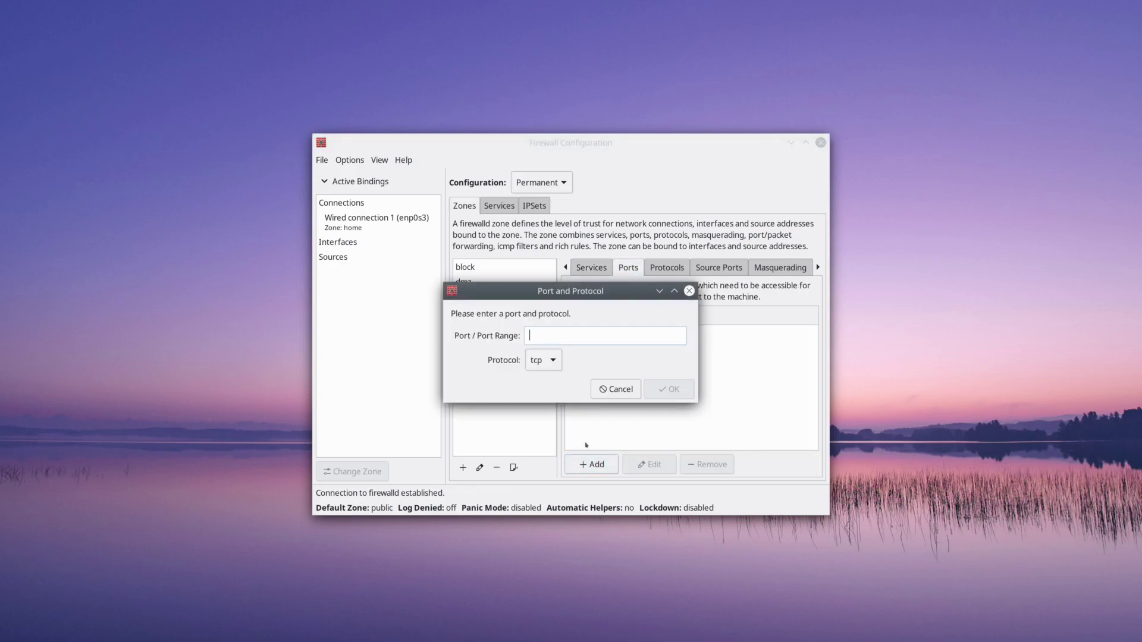
type("9100")
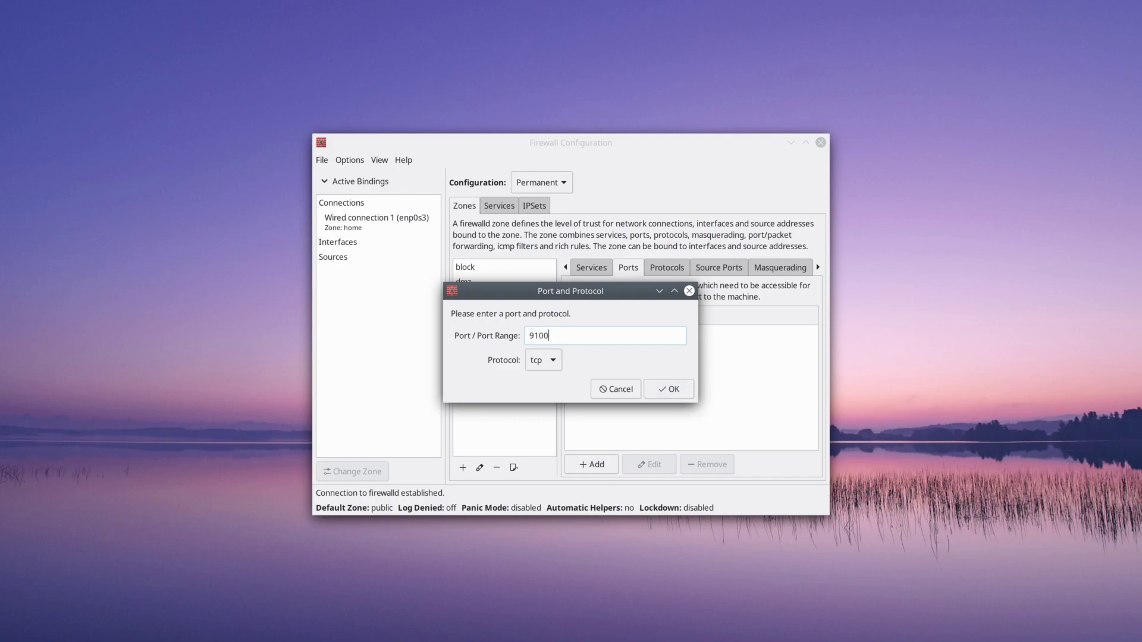
left_click(655, 394)
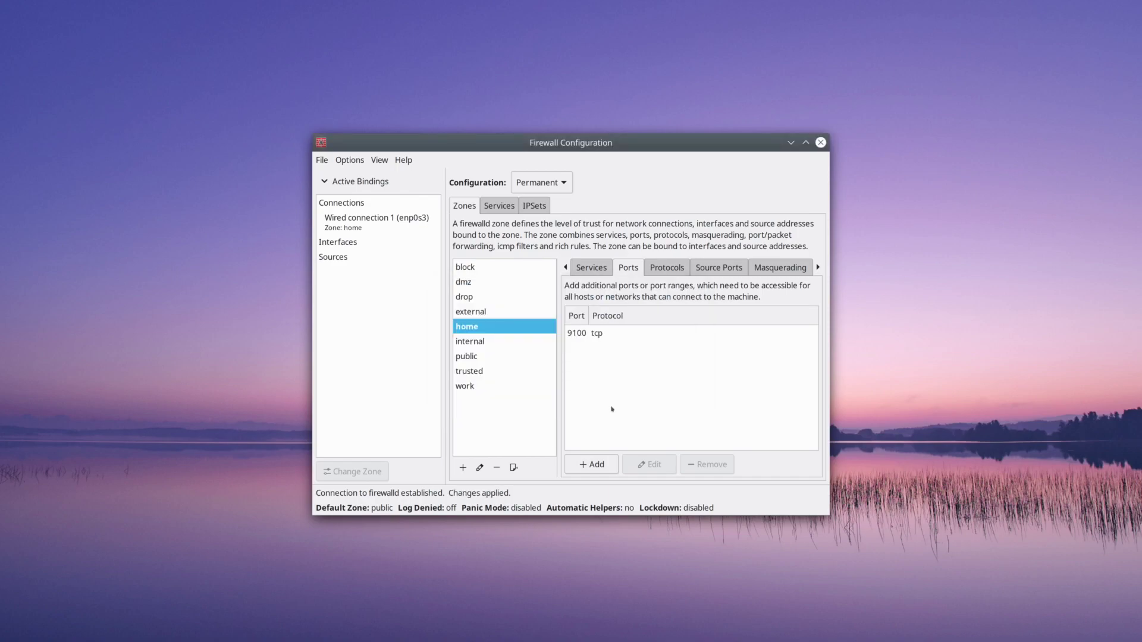
Add port 5353 with the udp protocol to the home zone's accessible ports
left_click(586, 467)
type("5353")
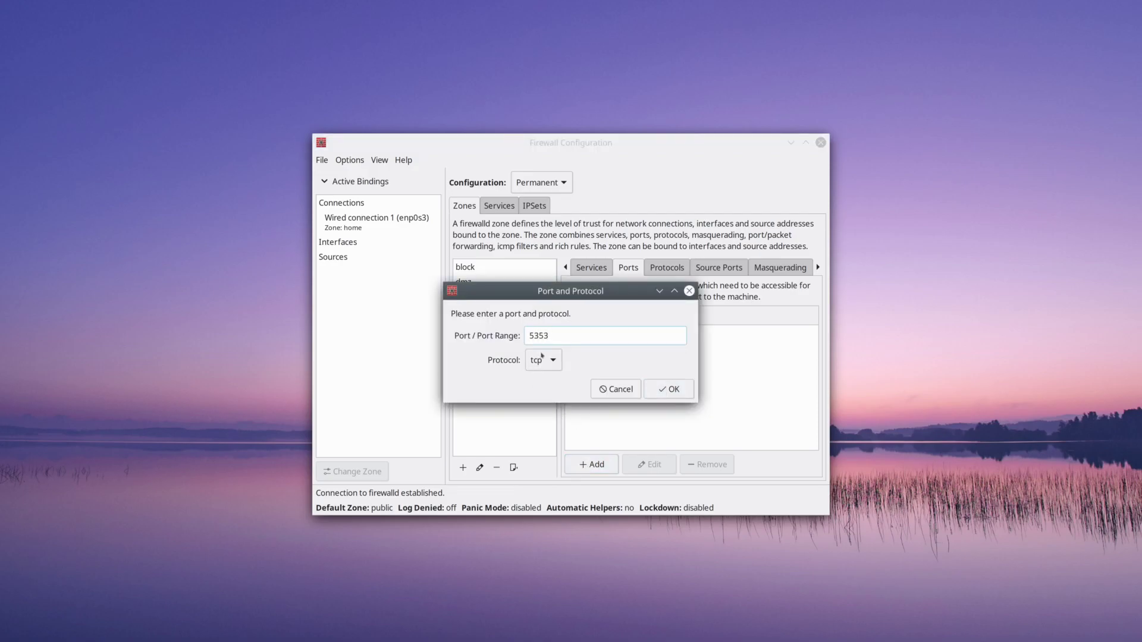
left_click(542, 356)
left_click(544, 378)
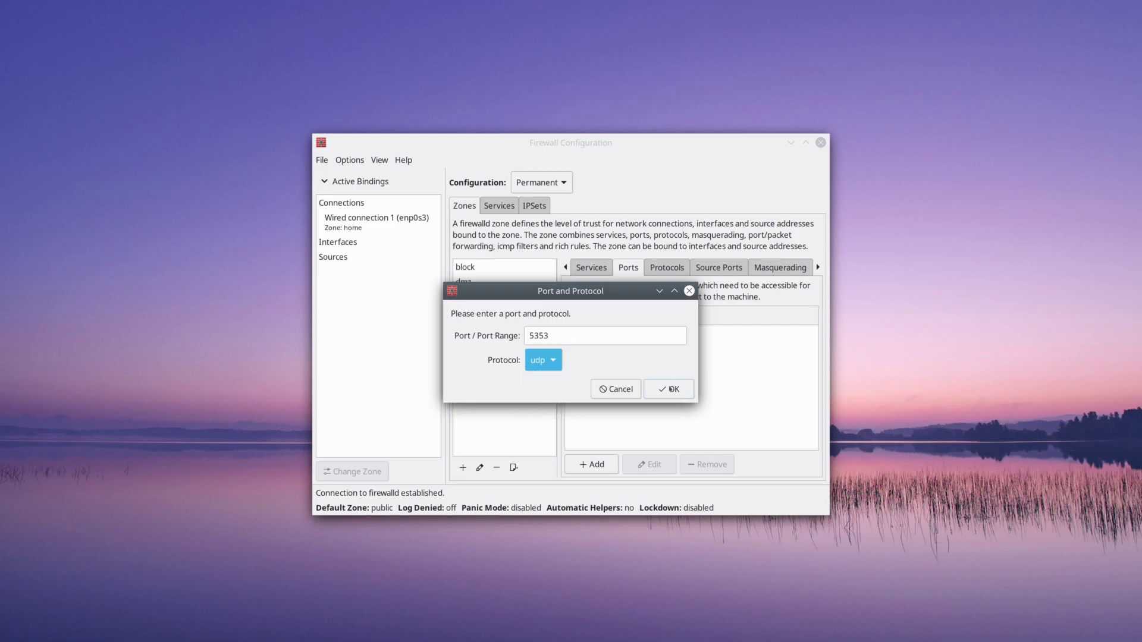
left_click(671, 389)
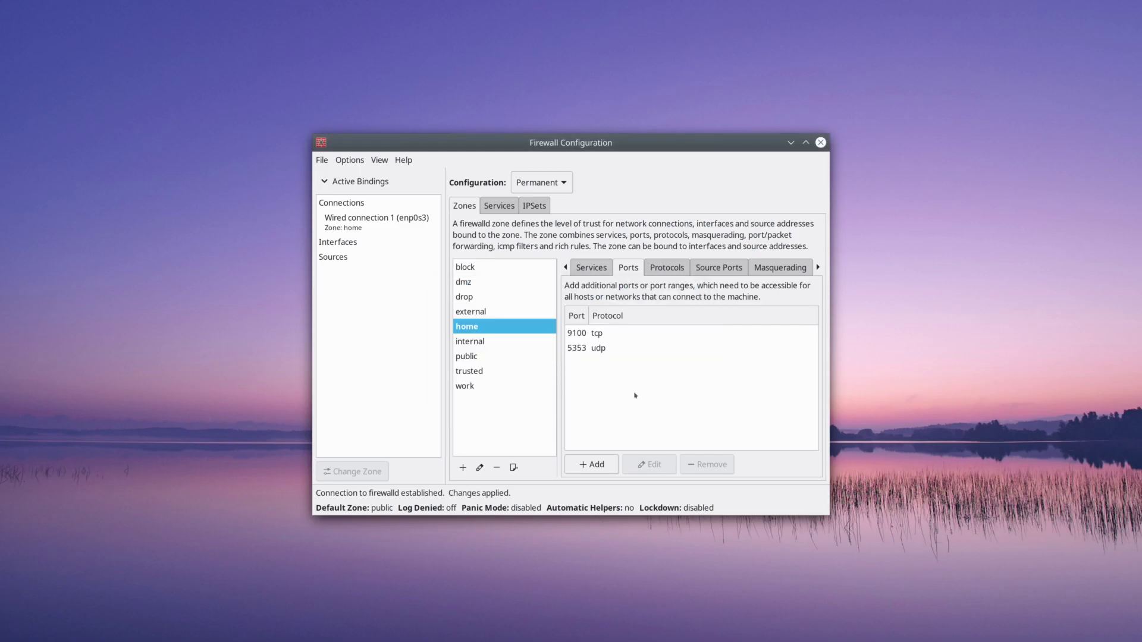